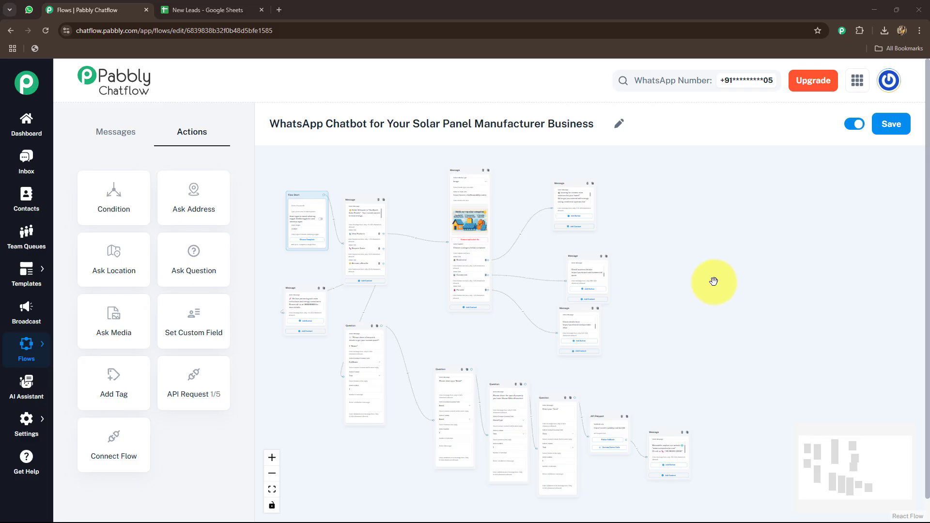
# Check the New Leads sheet, switch to WhatsApp Web and send SunSpark Solar Panels "Hii, May I know about your services?"
pyautogui.click(186, 10)
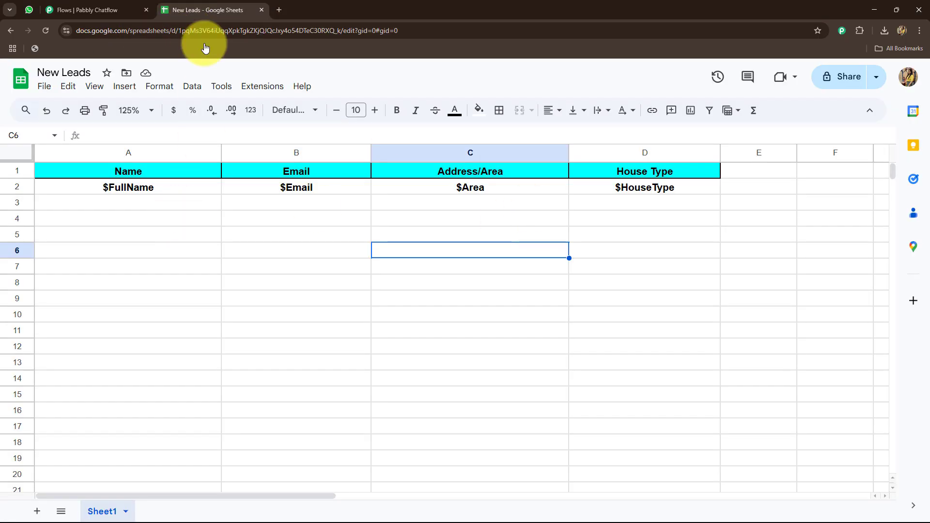
pyautogui.click(92, 11)
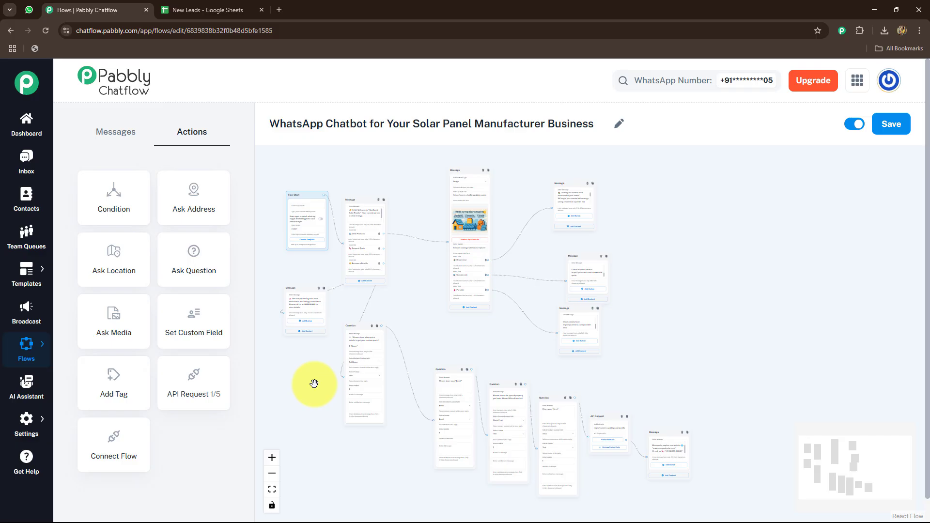
pyautogui.click(29, 10)
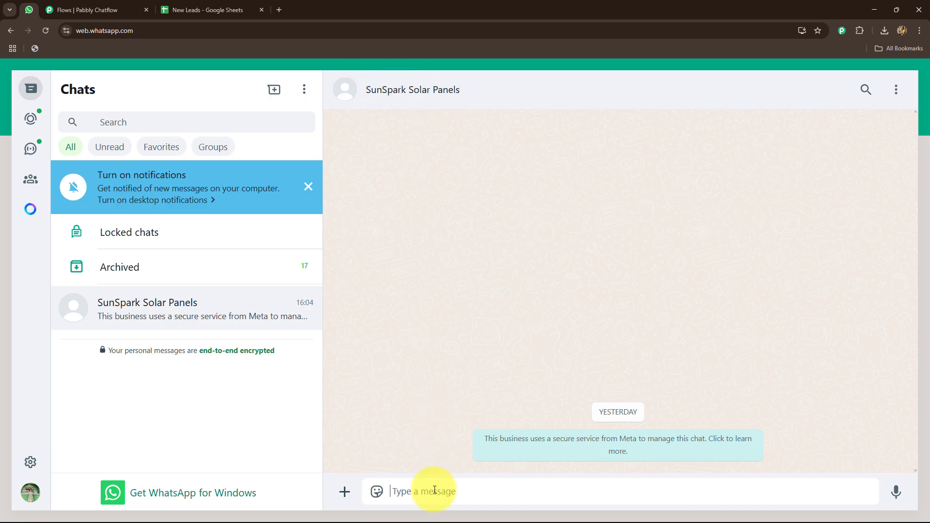
pyautogui.write('Hii, May I know about your services?')
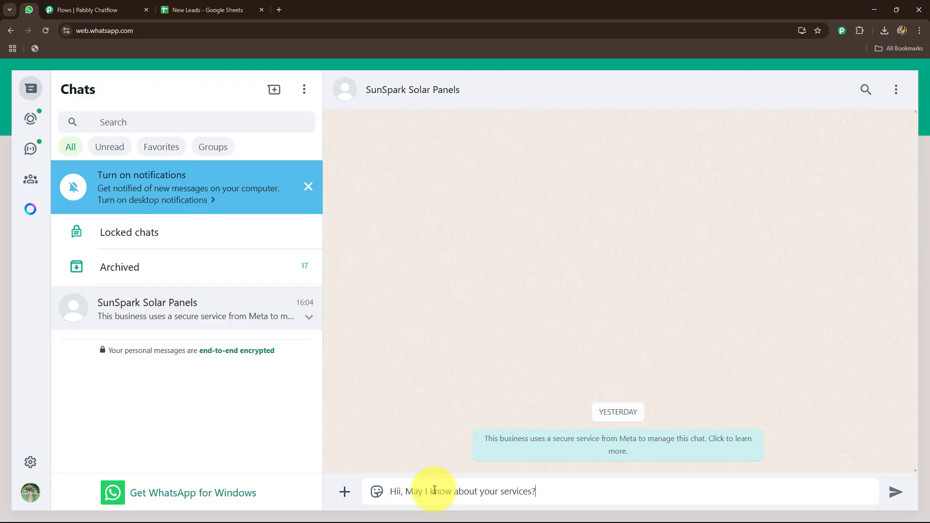
pyautogui.press('Return')
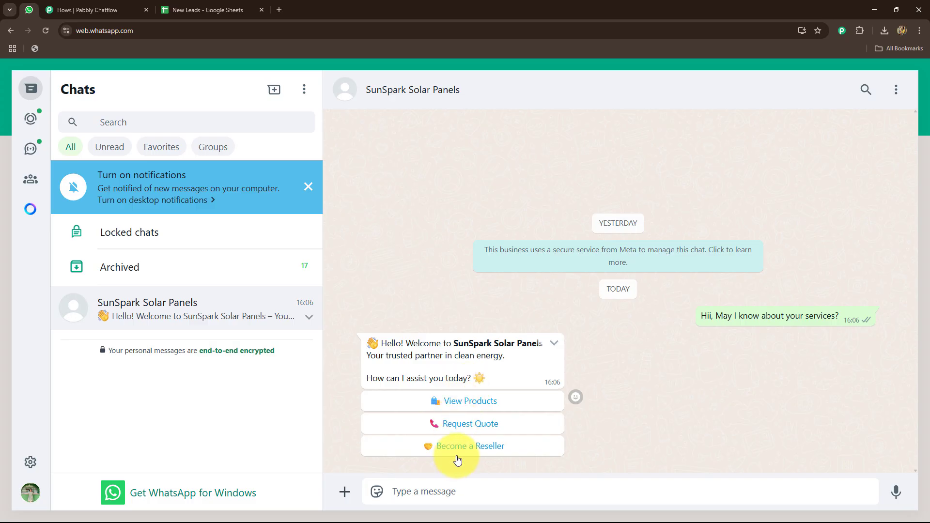
# Test the chatbot's welcome options by choosing View Products and Request Quote
pyautogui.click(456, 401)
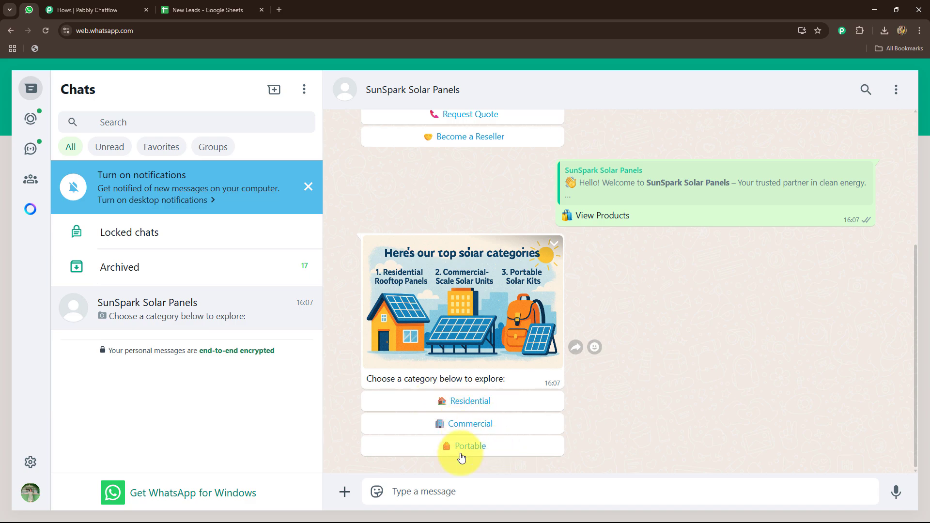
pyautogui.scroll(5, 768, 344)
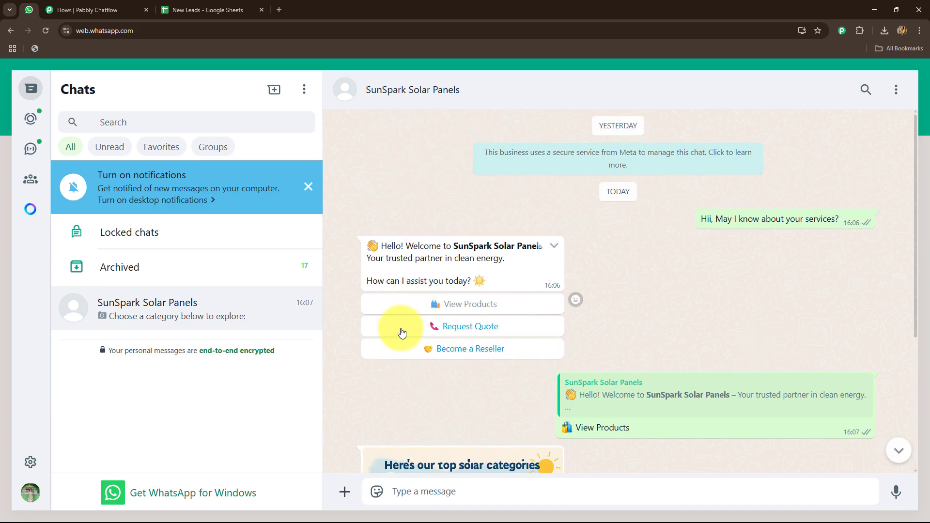
pyautogui.click(439, 326)
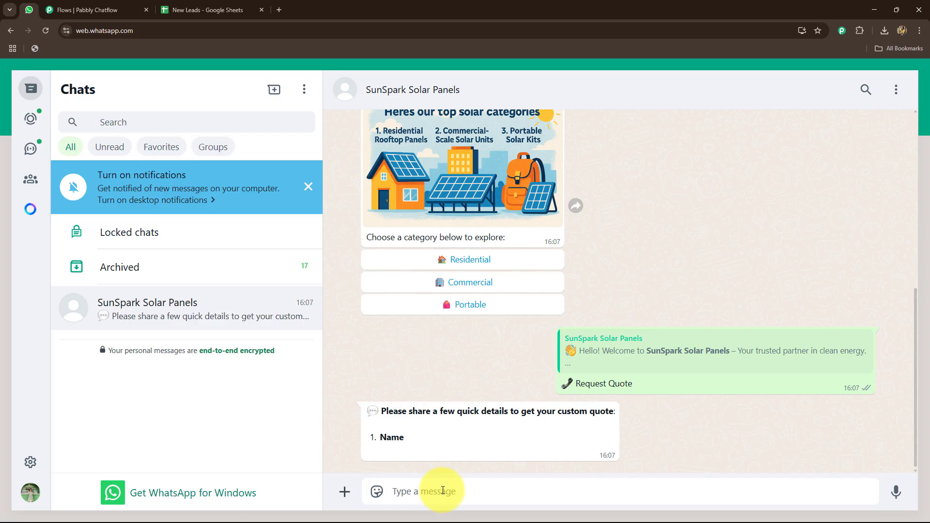
# Answer the chatbot's quote questions with the lead's name and e-mail address
pyautogui.write('Smart Lead')
pyautogui.press('Return')
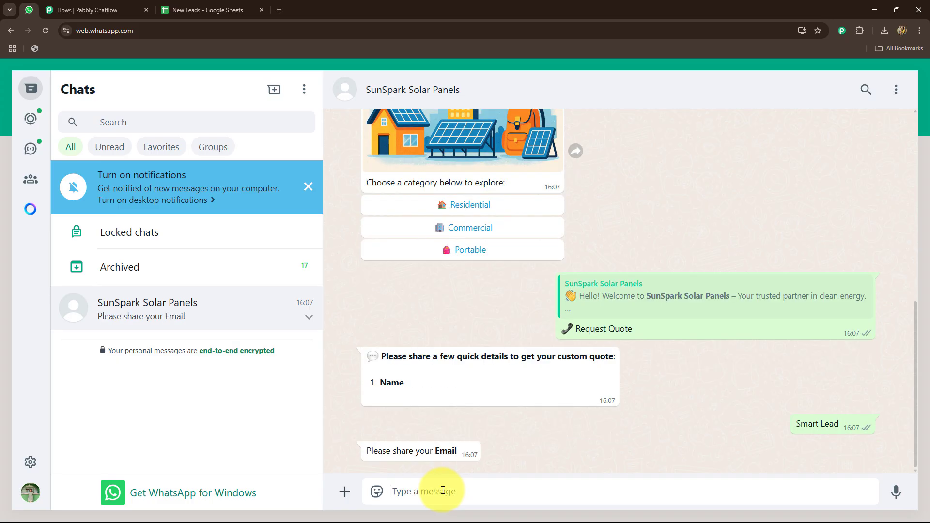
pyautogui.press('Return')
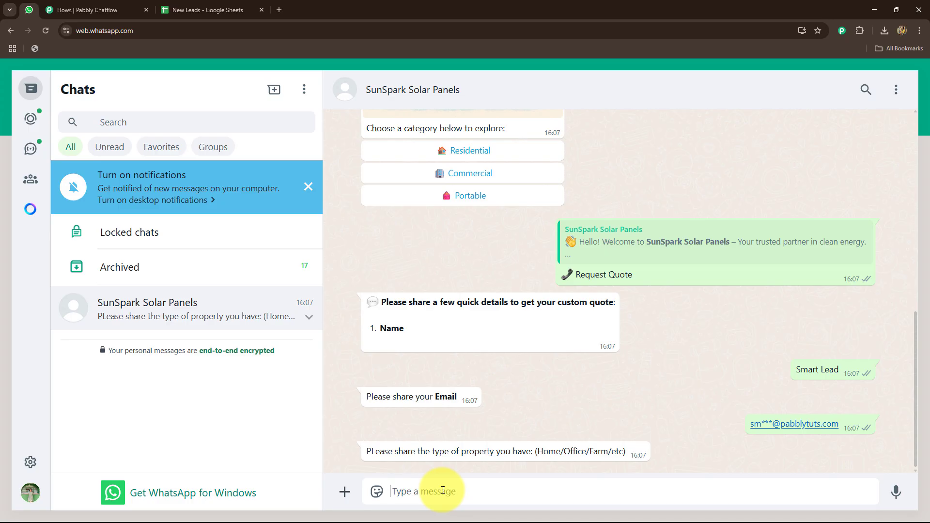
# Reply to the chatbot with "Farm" as the property type and send the lead's area
pyautogui.write('Farm')
pyautogui.press('Return')
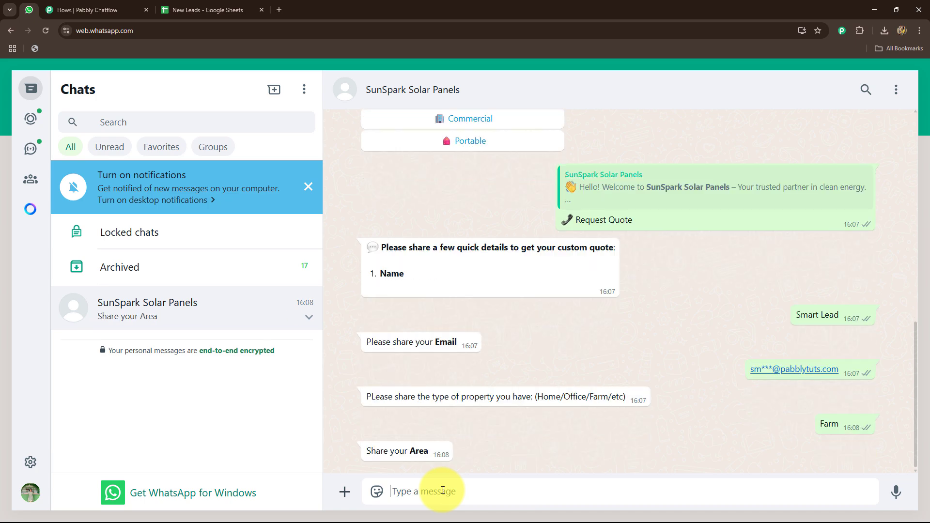
pyautogui.write('Neelbad, Bhopal')
pyautogui.press('Return')
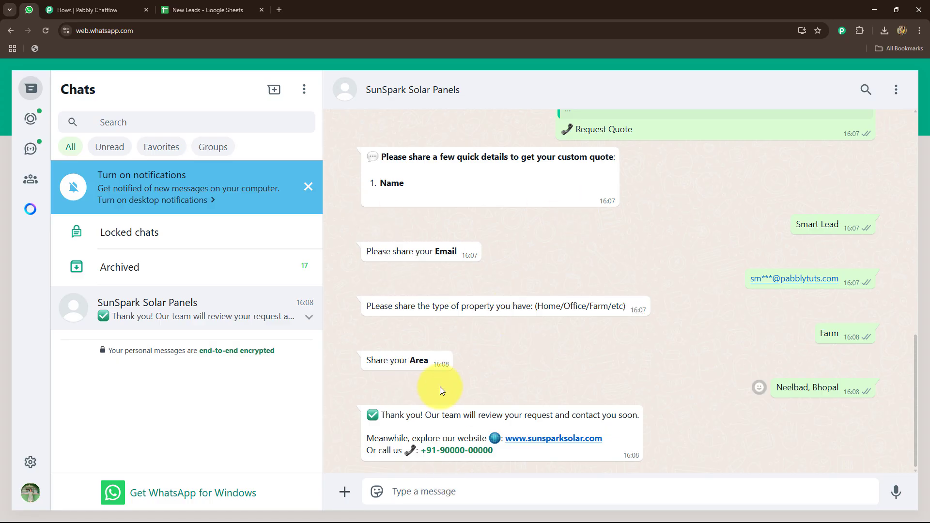
# Check the New Leads Google Sheet for the submitted lead details and return to the solar panel chatbot flow
pyautogui.click(188, 8)
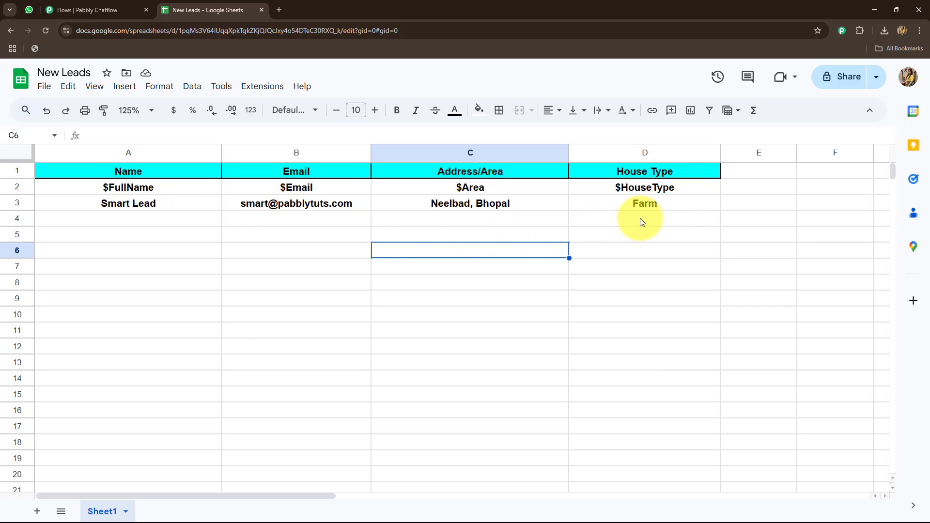
pyautogui.click(77, 10)
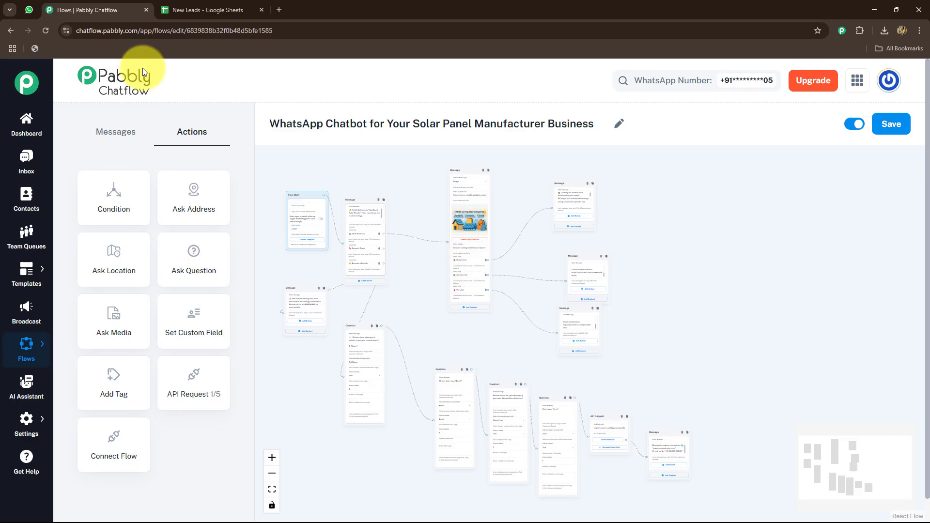
pyautogui.click(214, 10)
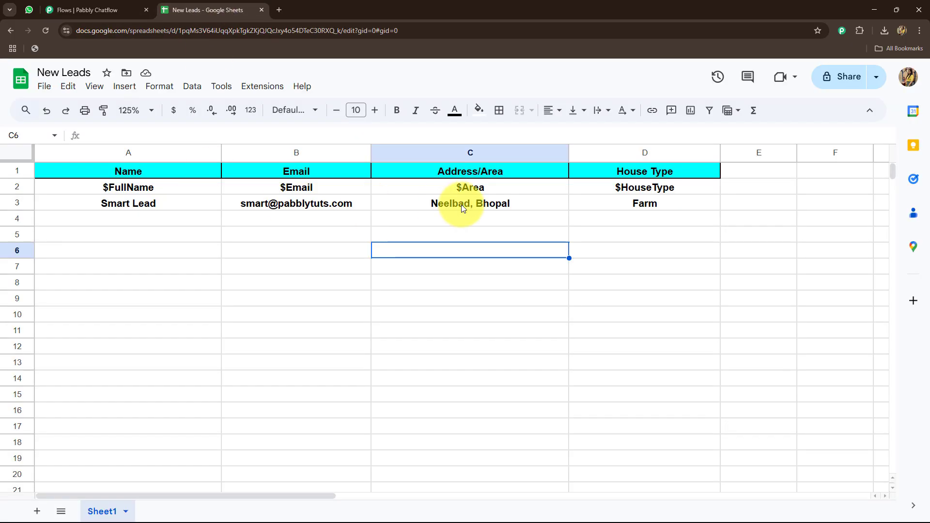
pyautogui.click(77, 9)
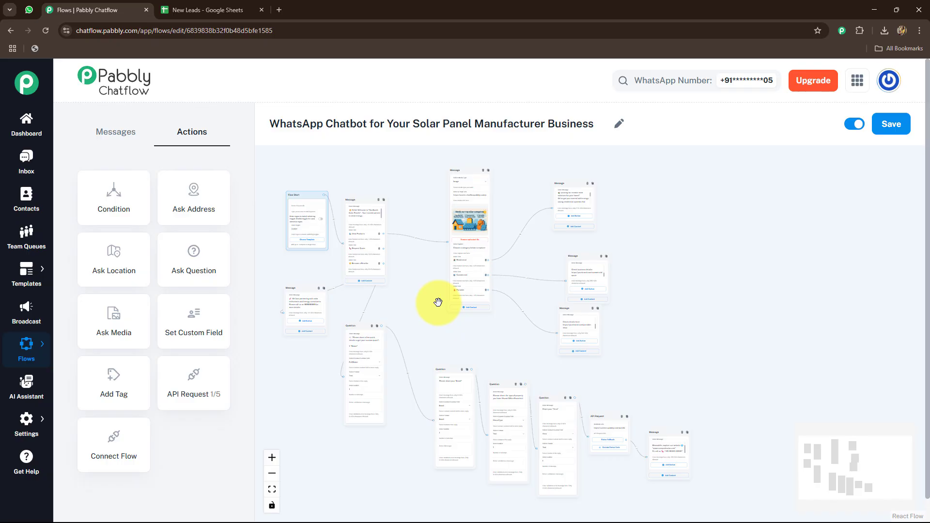
# Switch to the browser on the other desktop and open the Pabbly Chatflow website at pabbly.com/chatflow
pyautogui.press('ctrl+super+Right')
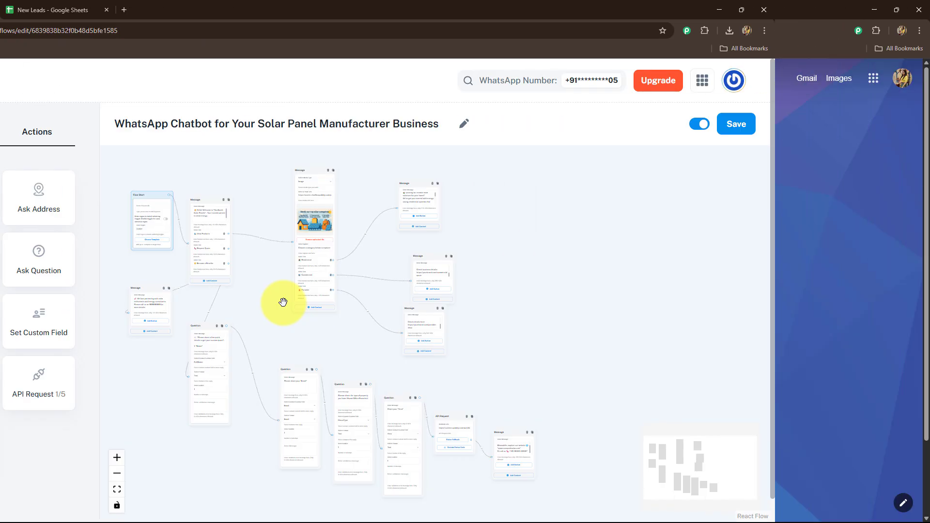
pyautogui.click(78, 30)
pyautogui.write('pabb')
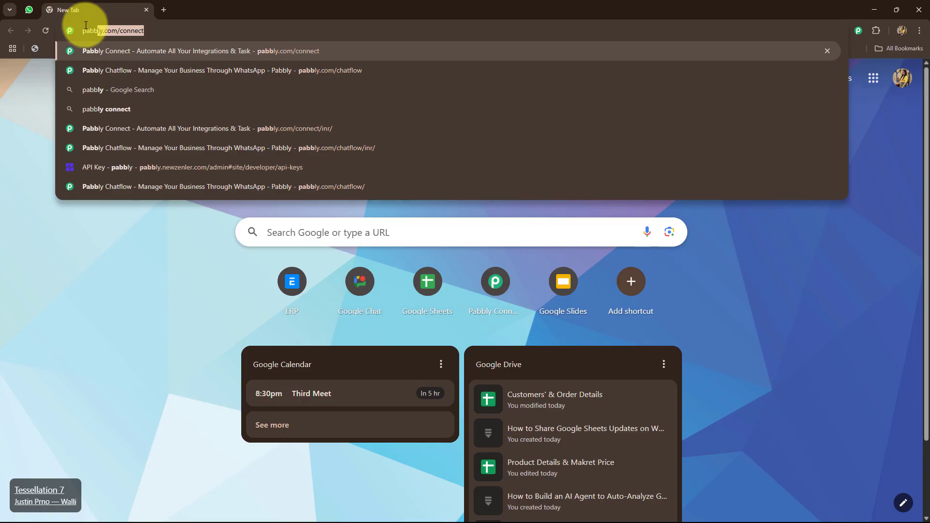
pyautogui.click(86, 72)
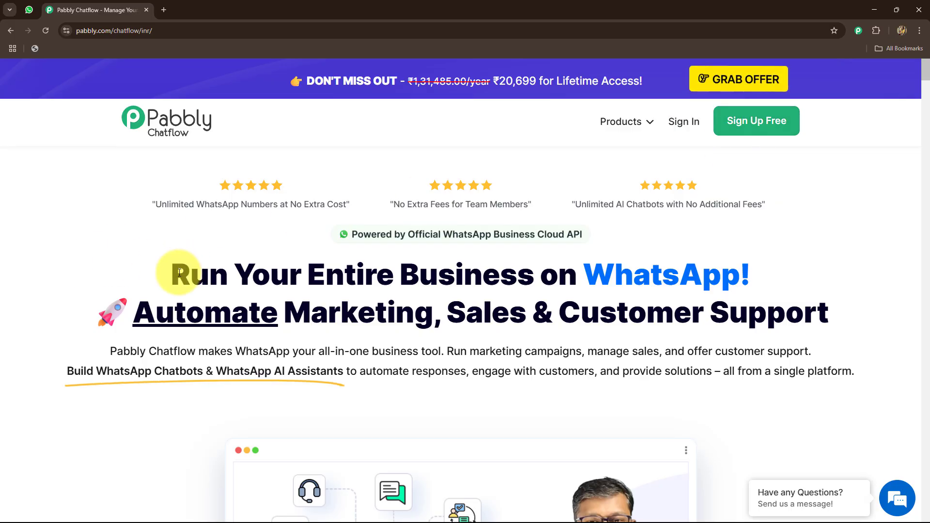
pyautogui.moveTo(179, 272); pyautogui.dragTo(828, 314)
pyautogui.click(152, 241)
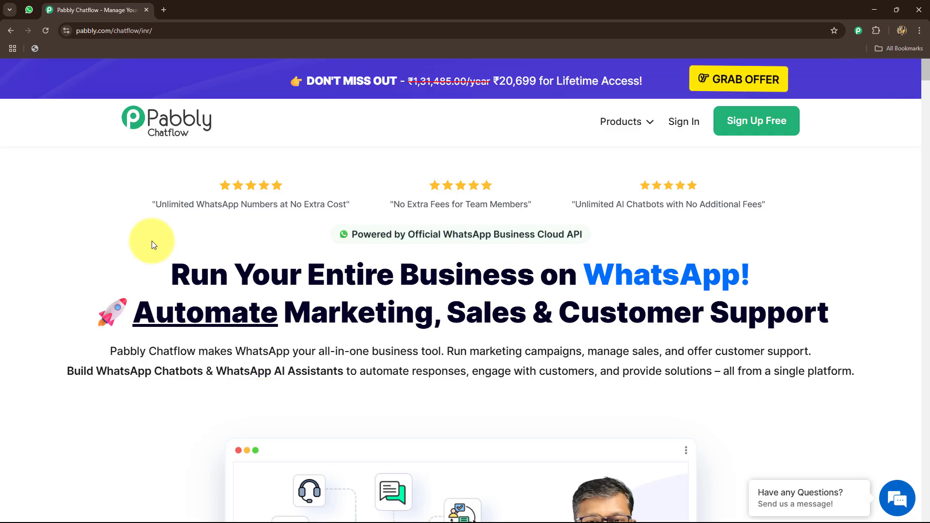
# Sign in to Pabbly and access Pabbly Chatflow from the All Pabbly Apps page
pyautogui.click(682, 122)
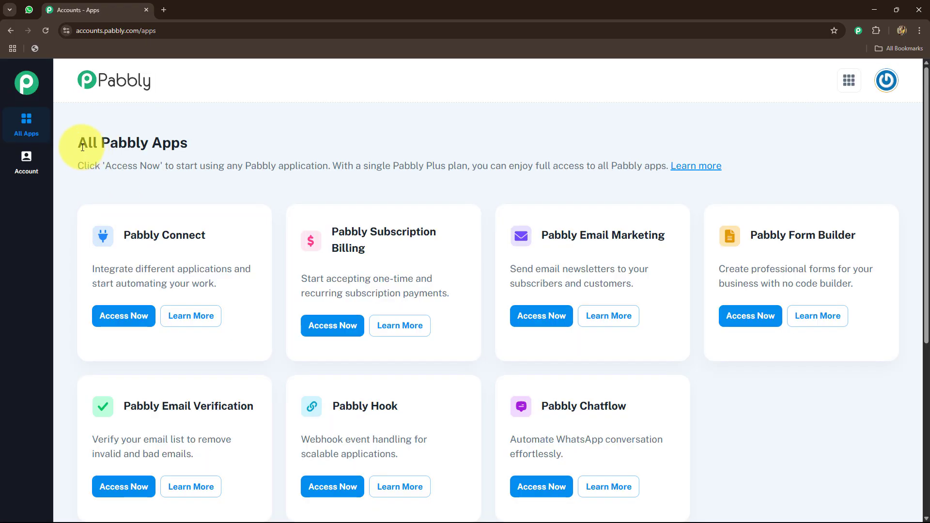
pyautogui.moveTo(83, 147); pyautogui.dragTo(186, 142)
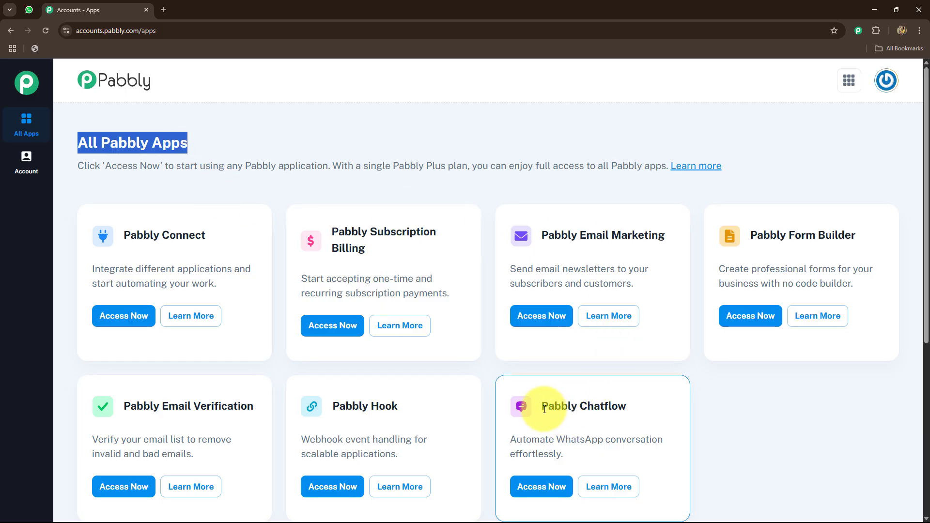
pyautogui.moveTo(543, 409); pyautogui.dragTo(656, 402)
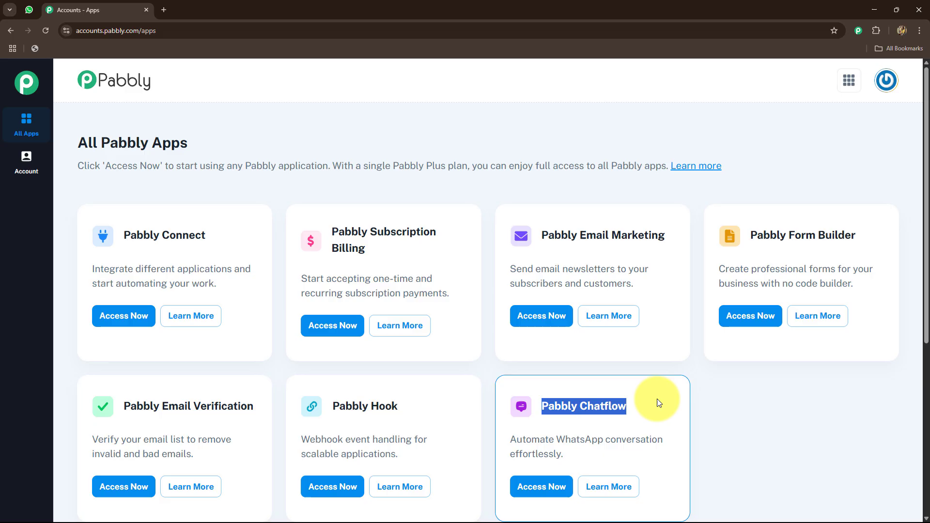
pyautogui.click(537, 485)
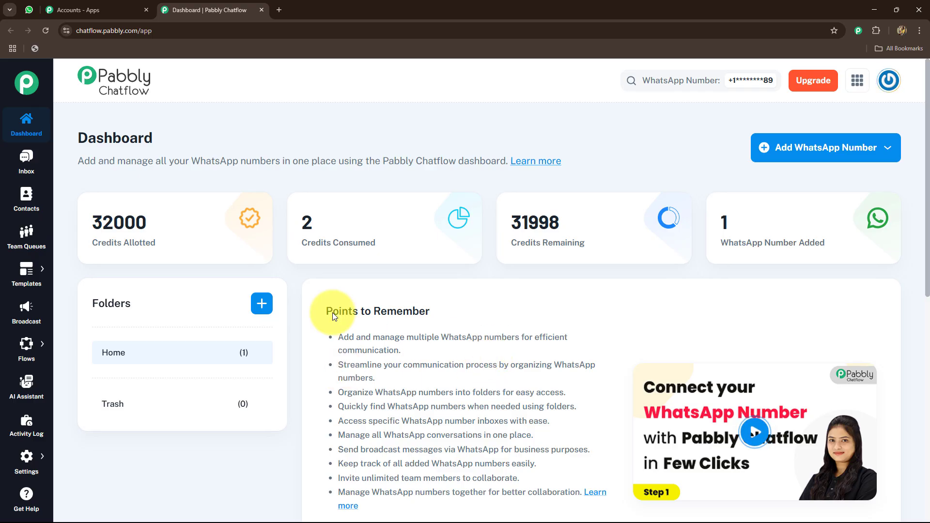
# Review the dashboard's credit and number summaries and the available methods for adding a WhatsApp number
pyautogui.moveTo(96, 248)
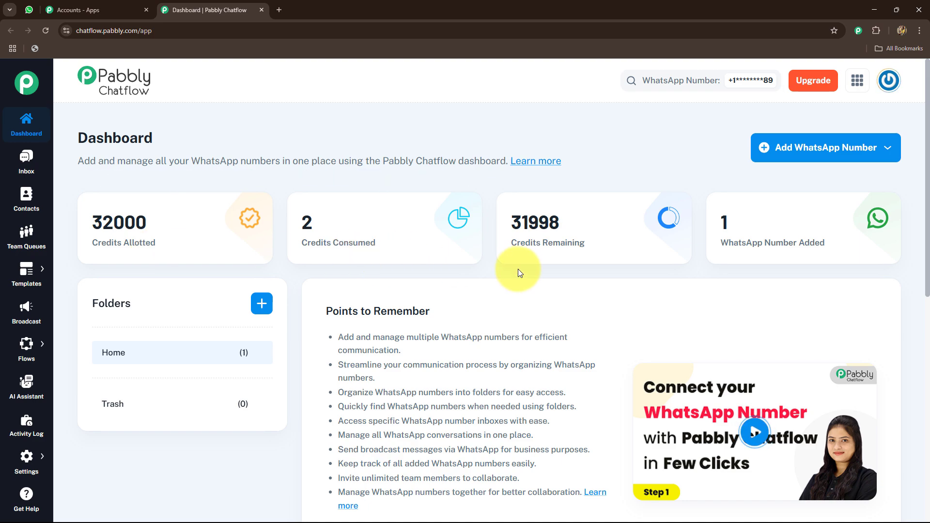
pyautogui.moveTo(720, 255)
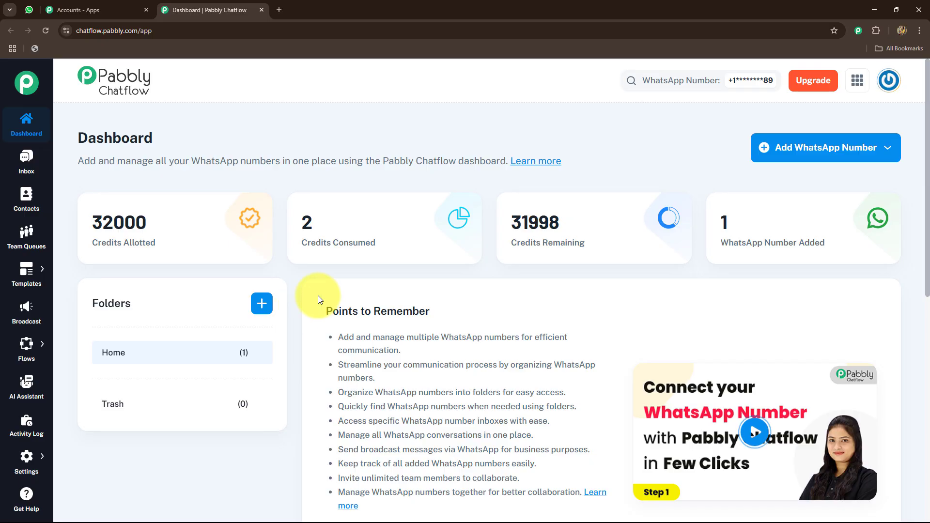
pyautogui.moveTo(750, 228)
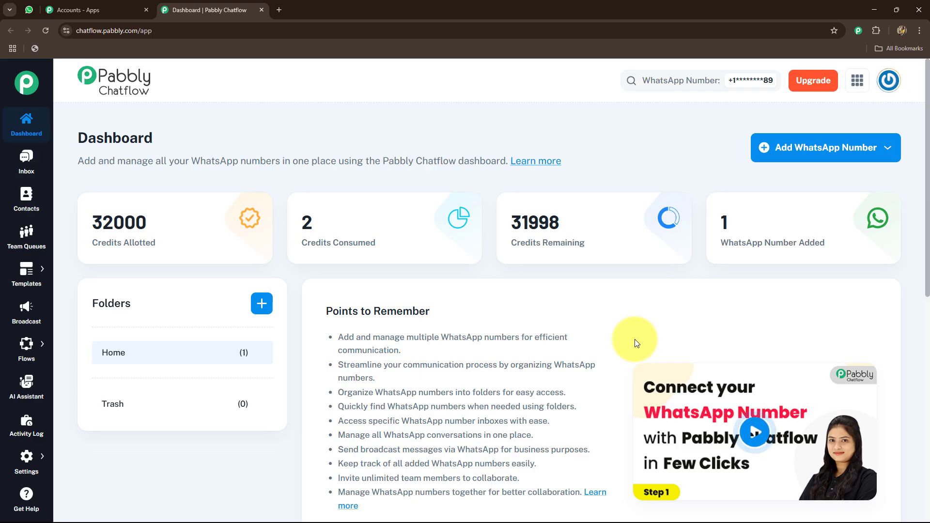
pyautogui.click(785, 148)
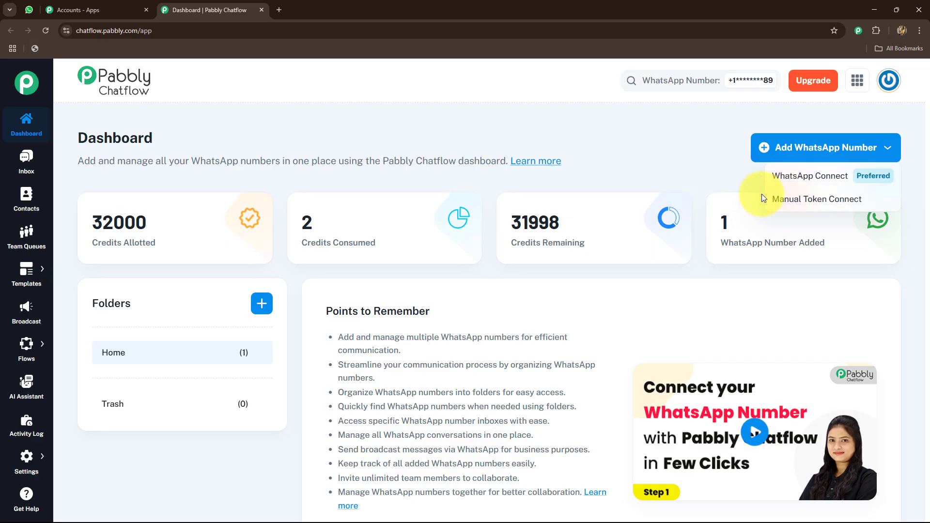
pyautogui.click(719, 171)
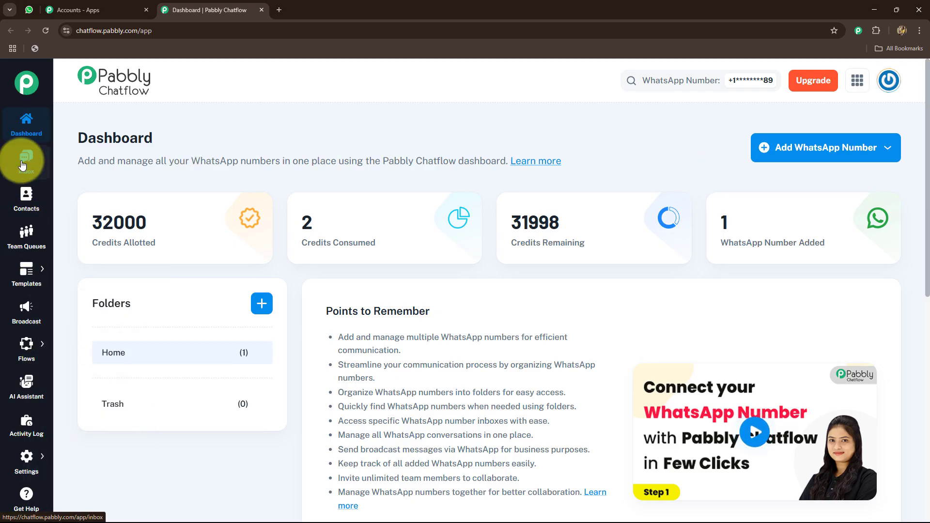
# Open the Flow Builder page and look through the list of existing flows
pyautogui.moveTo(44, 297)
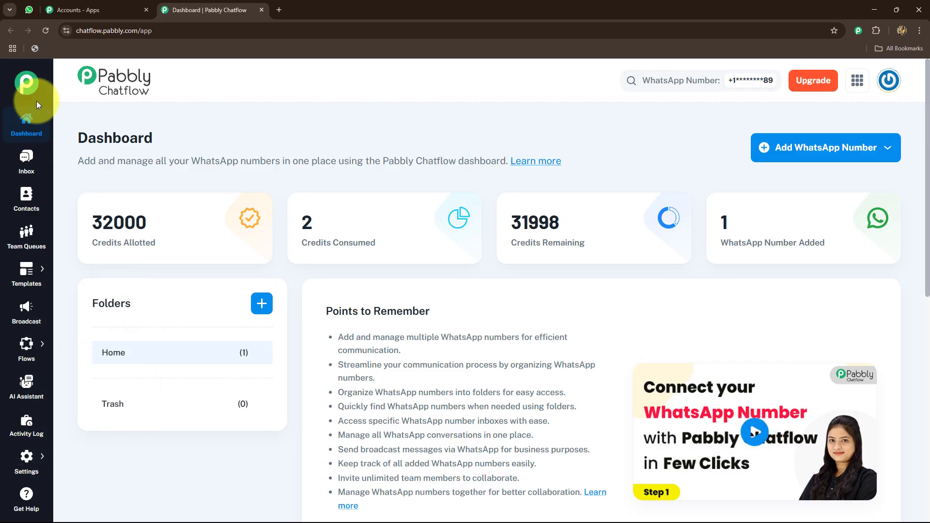
pyautogui.moveTo(28, 460)
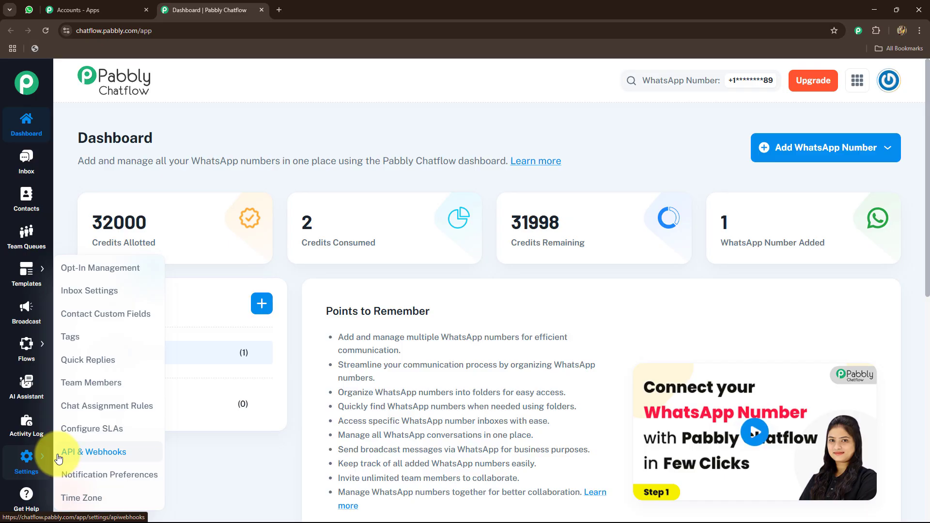
pyautogui.moveTo(30, 358)
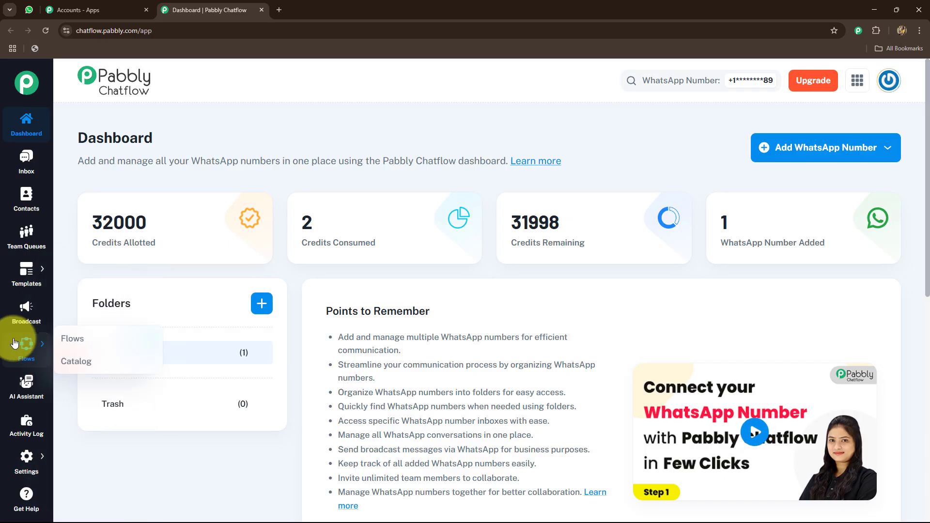
pyautogui.click(66, 342)
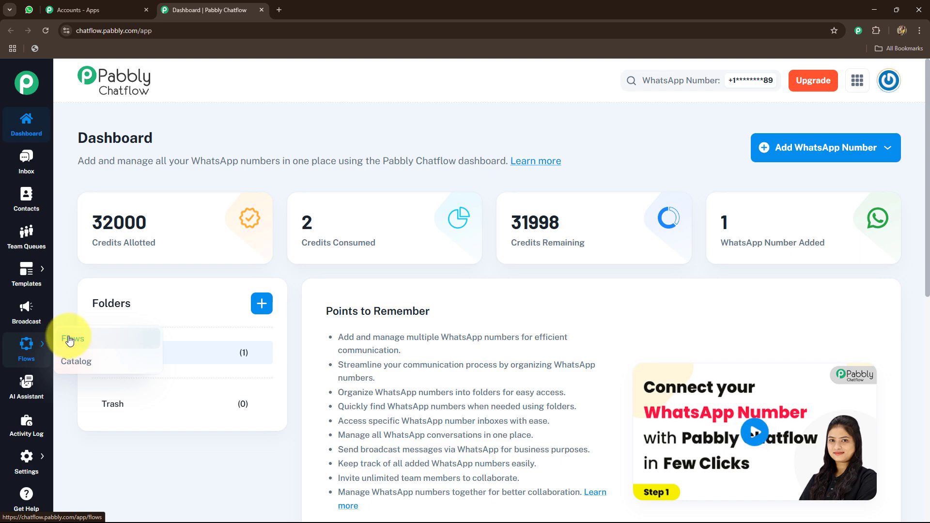
pyautogui.scroll(-3, 893, 194)
pyautogui.scroll(5, 389, 348)
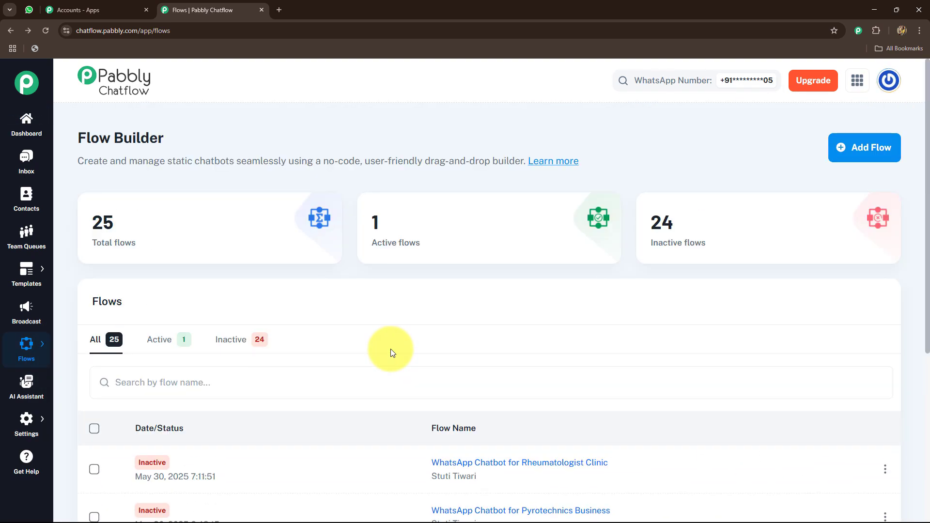
pyautogui.scroll(-4, 390, 349)
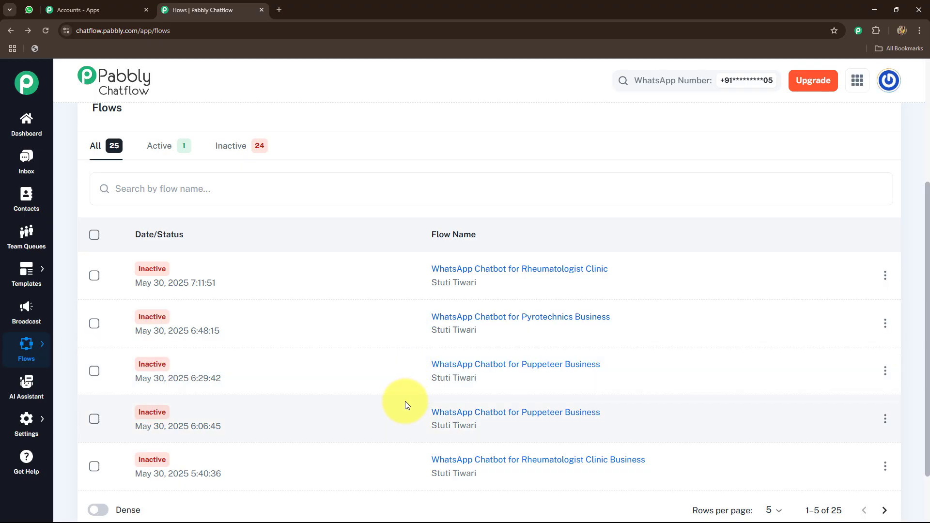
# Review the active flows and the inactive flows in the Flow Builder list
pyautogui.scroll(4, 405, 401)
pyautogui.click(167, 342)
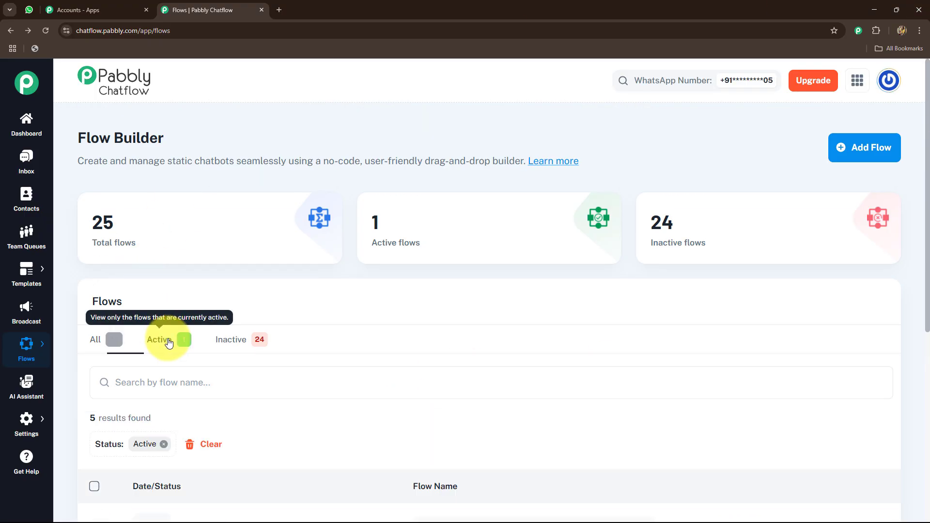
pyautogui.scroll(-3, 179, 336)
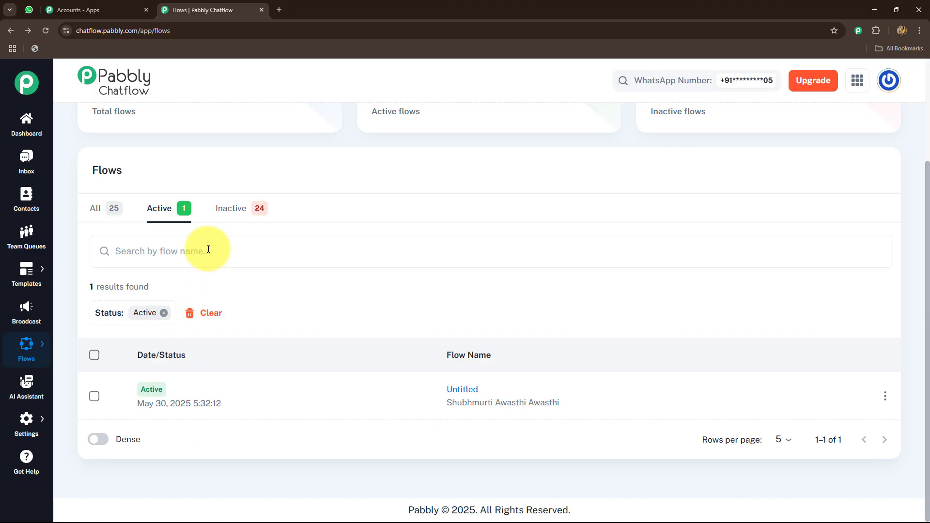
pyautogui.click(242, 207)
pyautogui.scroll(-3, 516, 297)
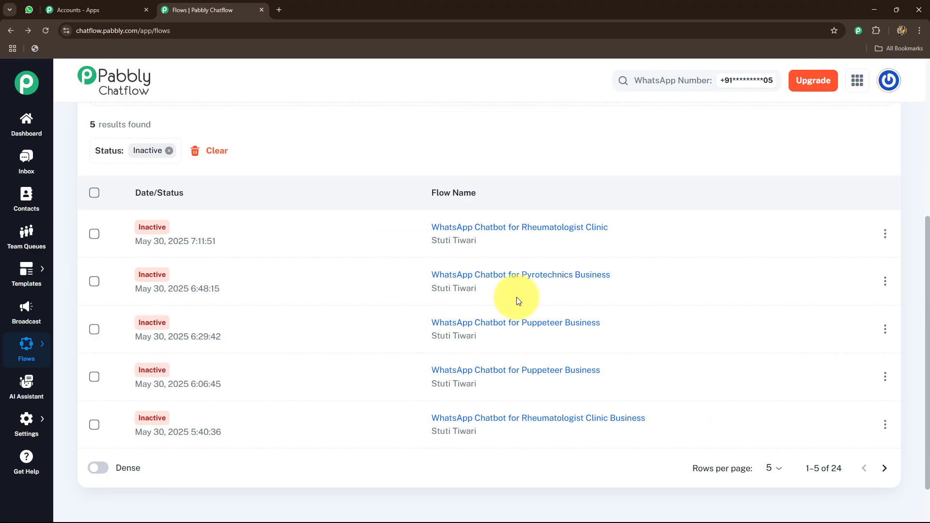
pyautogui.scroll(5, 516, 297)
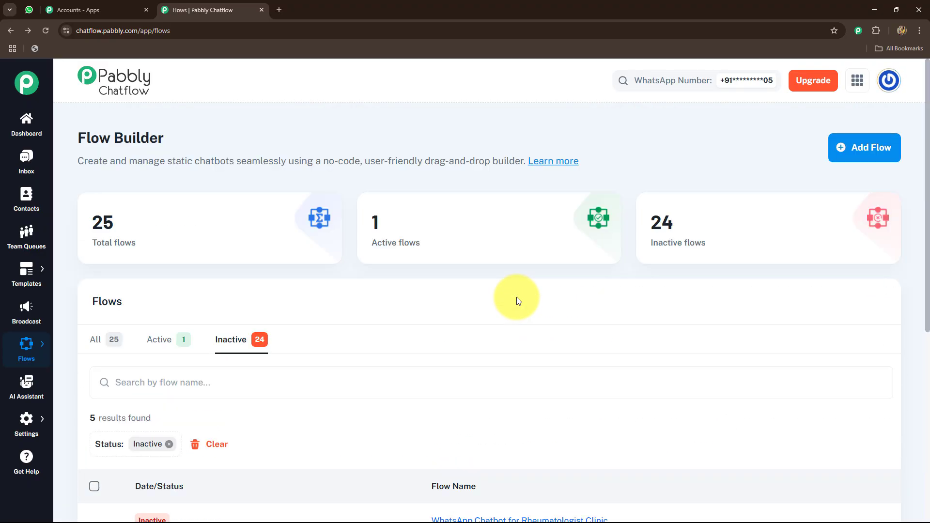
# Create a new flow and name it "WhatsApp Chatbot for Your Solar Panel Manufacturer Business"
pyautogui.click(883, 154)
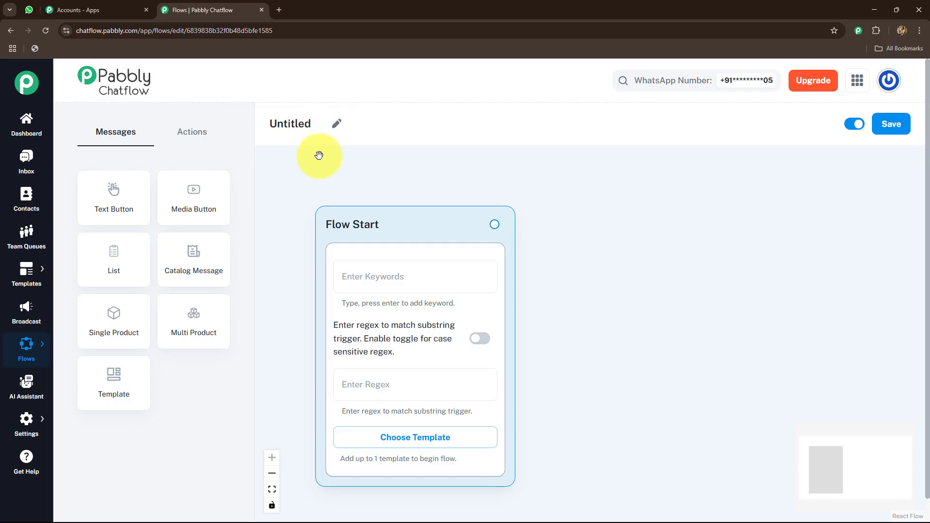
pyautogui.moveTo(352, 239); pyautogui.dragTo(332, 187)
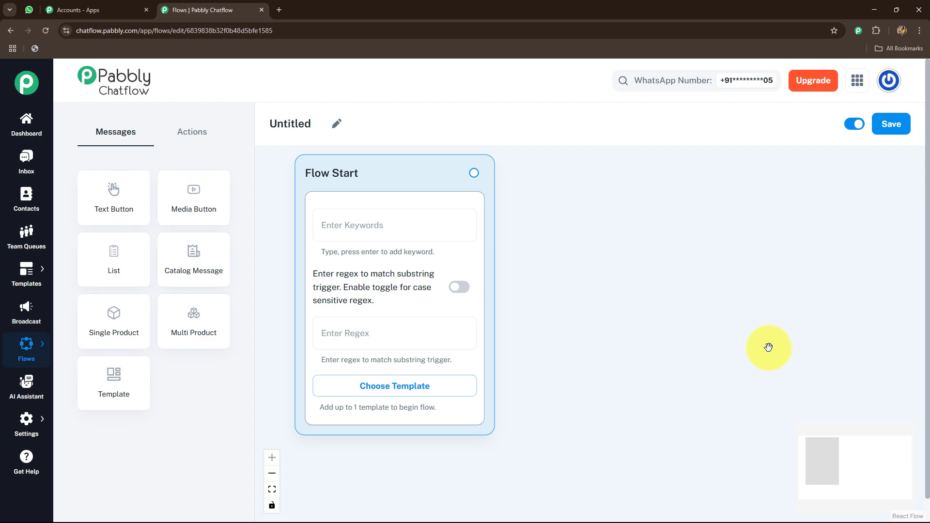
pyautogui.click(289, 125)
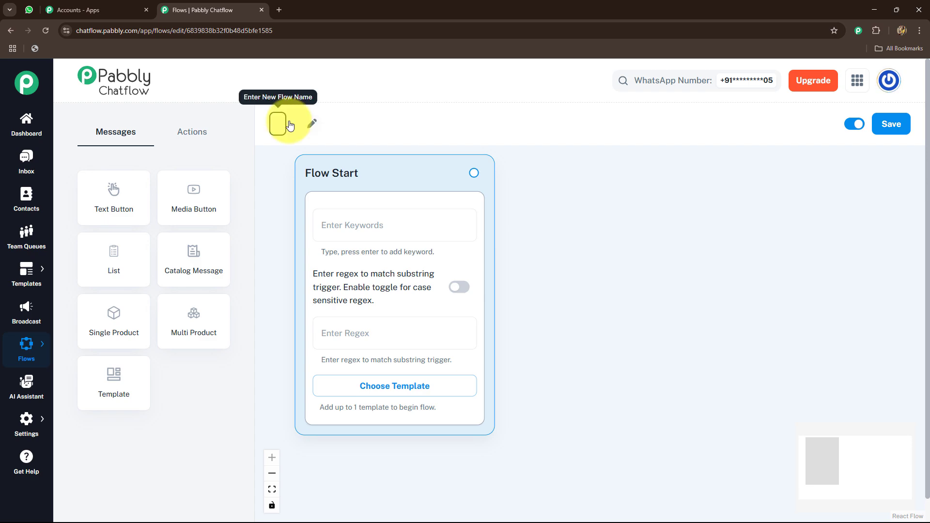
pyautogui.write('WhatsApp Chatbot for Your Solar Panel Manufacturer Business')
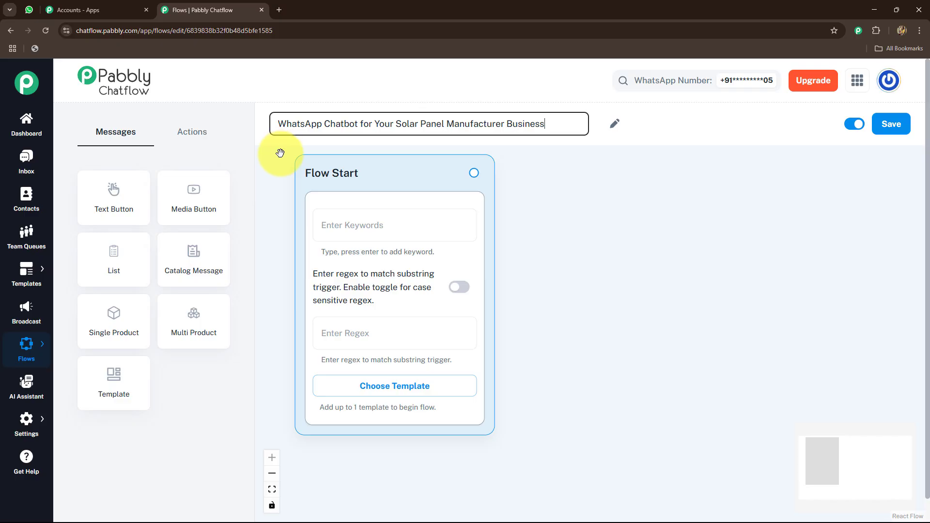
pyautogui.click(557, 214)
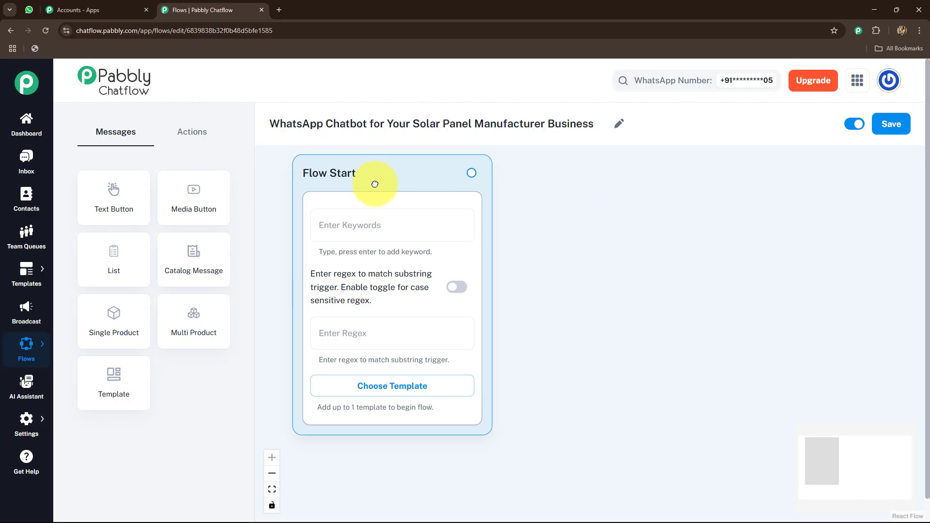
# Set the Flow Start trigger regex to [\s\S]+, leaving the keywords empty
pyautogui.moveTo(384, 184); pyautogui.dragTo(366, 182)
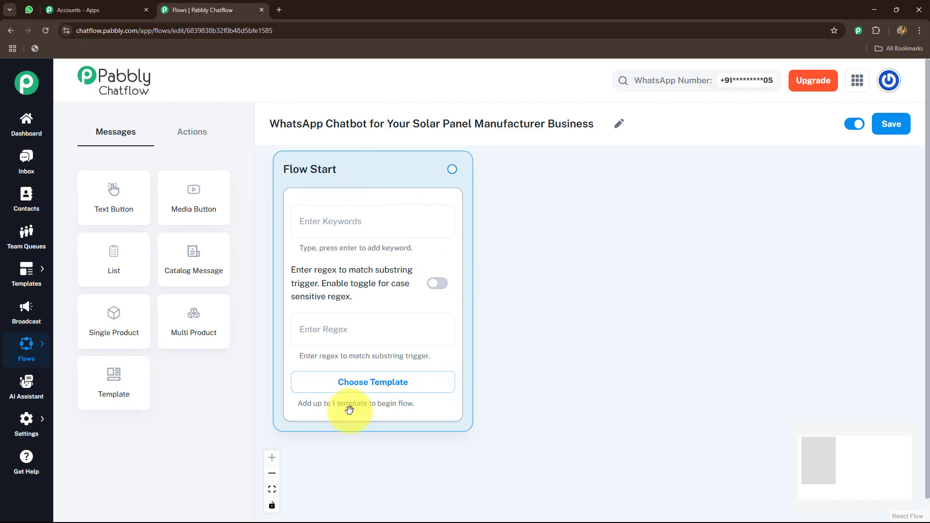
pyautogui.click(365, 216)
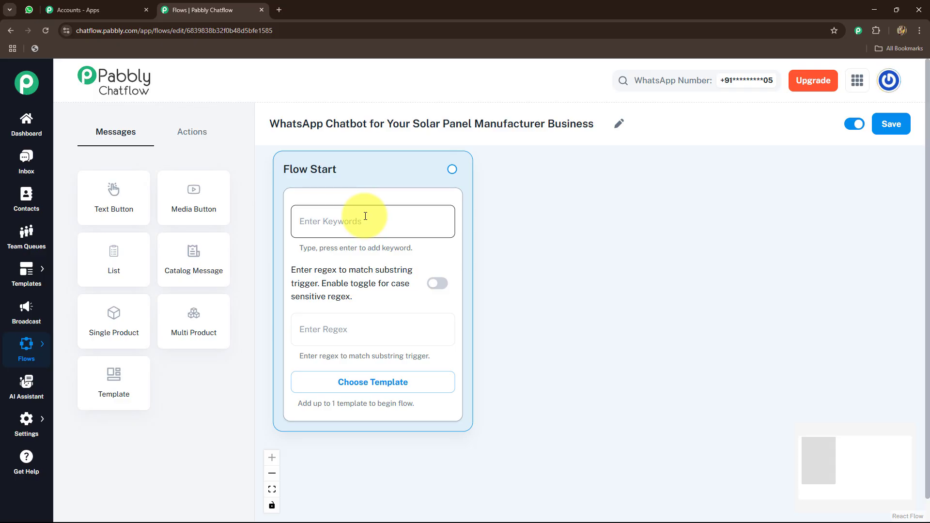
pyautogui.click(506, 259)
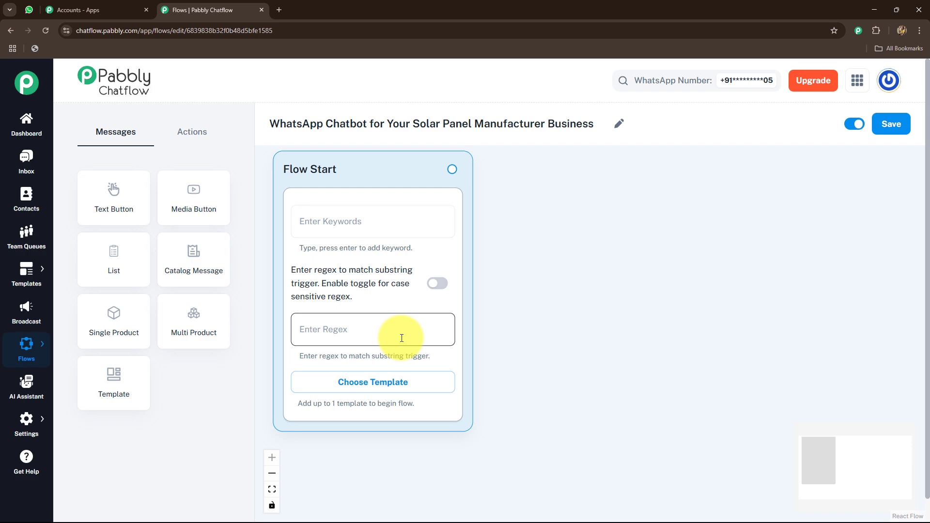
pyautogui.click(354, 328)
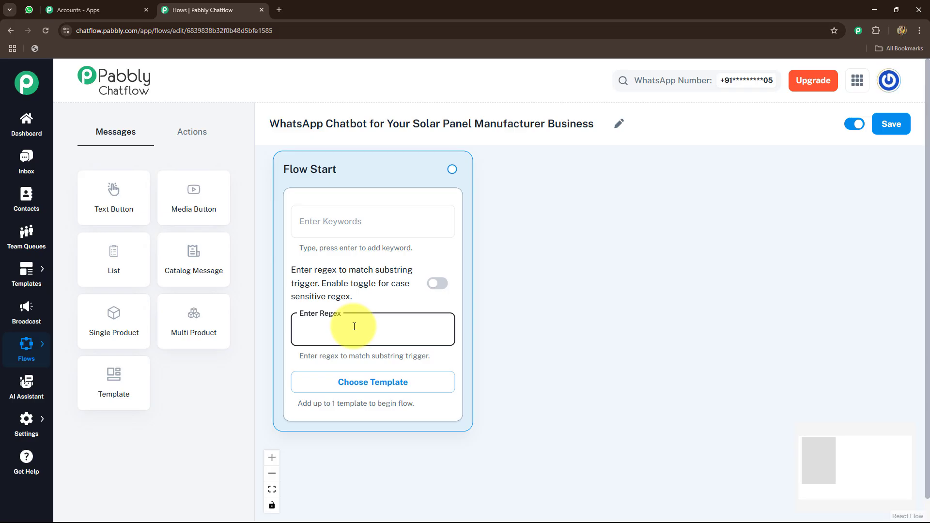
pyautogui.write('[\\s\\S]+')
pyautogui.click(585, 332)
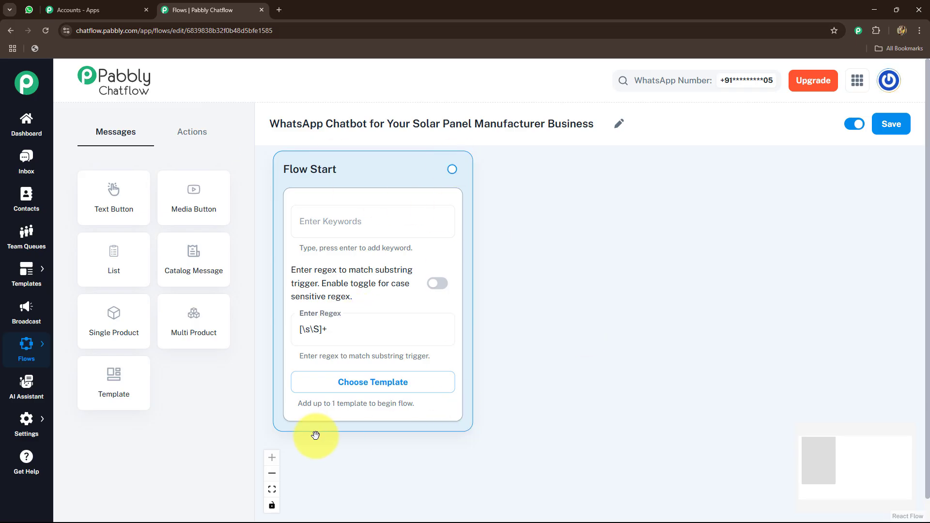
# Connect a Text + Button message to Flow Start with the SunSpark Solar Panels welcome text ending "How can I assist you today?"
pyautogui.moveTo(598, 281); pyautogui.dragTo(572, 284)
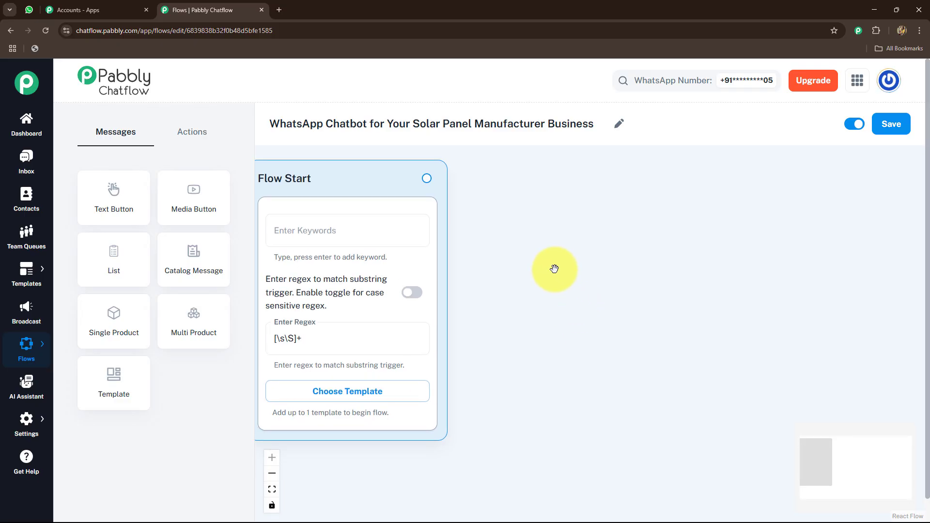
pyautogui.click(428, 178)
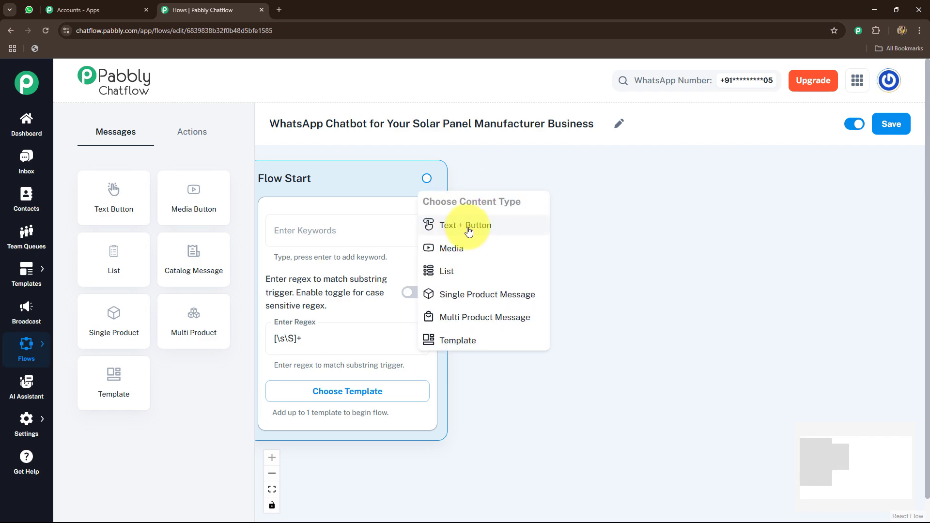
pyautogui.click(490, 225)
pyautogui.moveTo(802, 200); pyautogui.dragTo(618, 214)
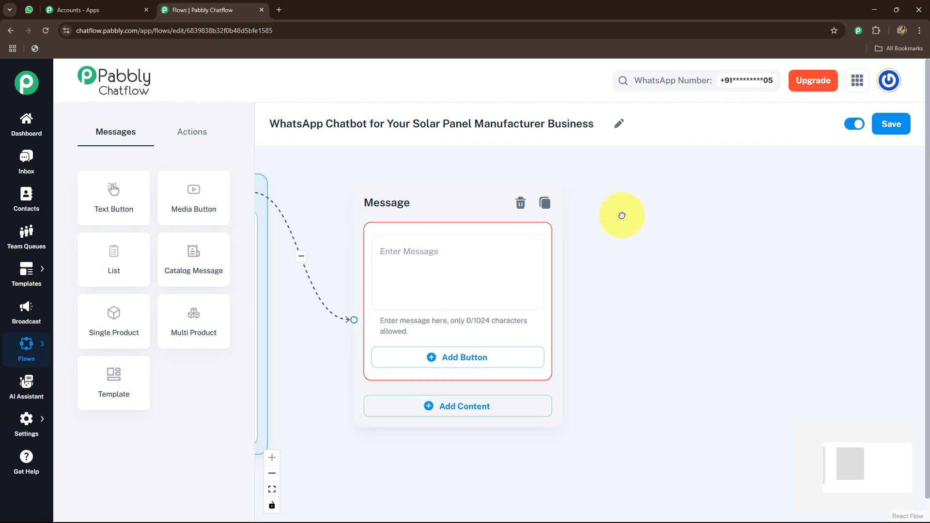
pyautogui.click(458, 250)
pyautogui.hotkey('ctrl', 'v')
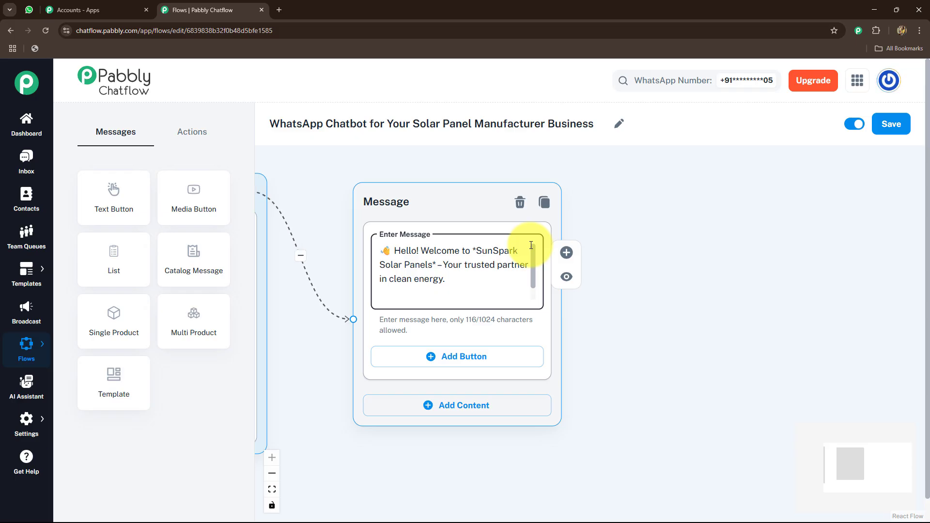
pyautogui.scroll(-1, 533, 276)
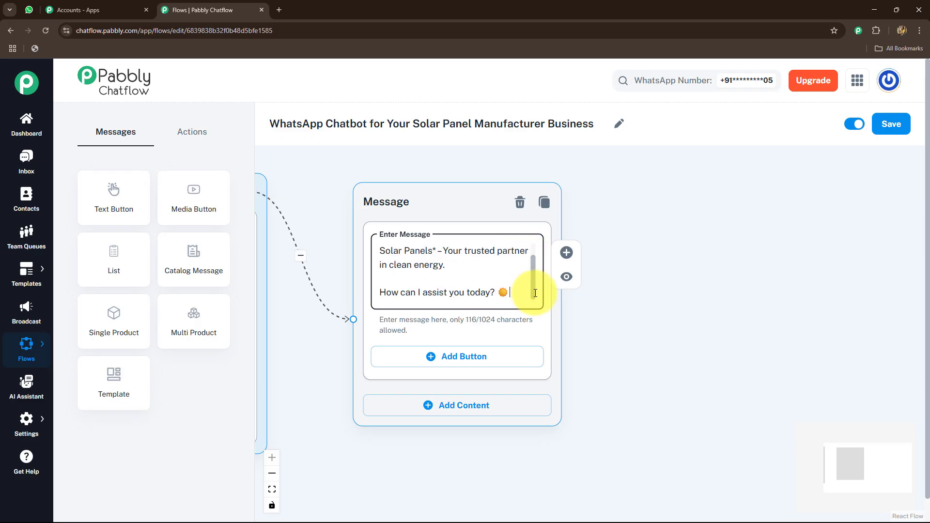
pyautogui.scroll(1, 534, 271)
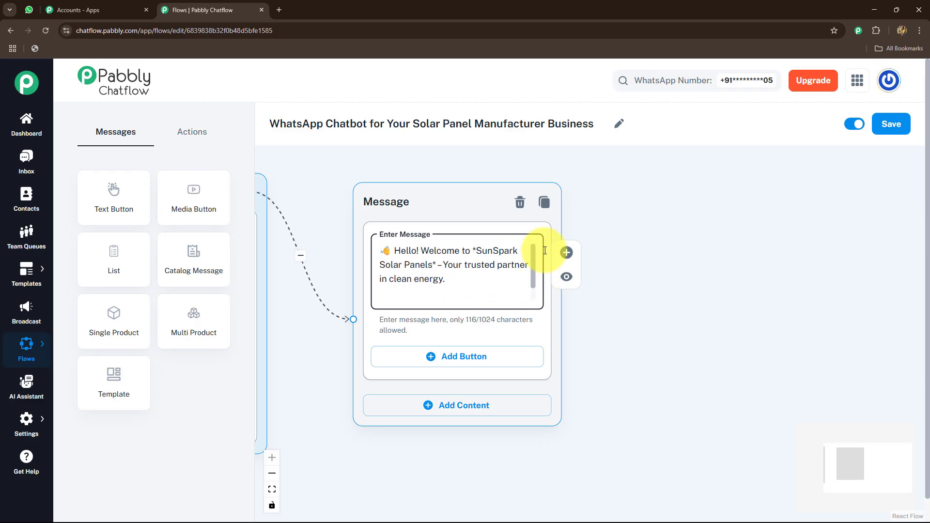
pyautogui.click(478, 251)
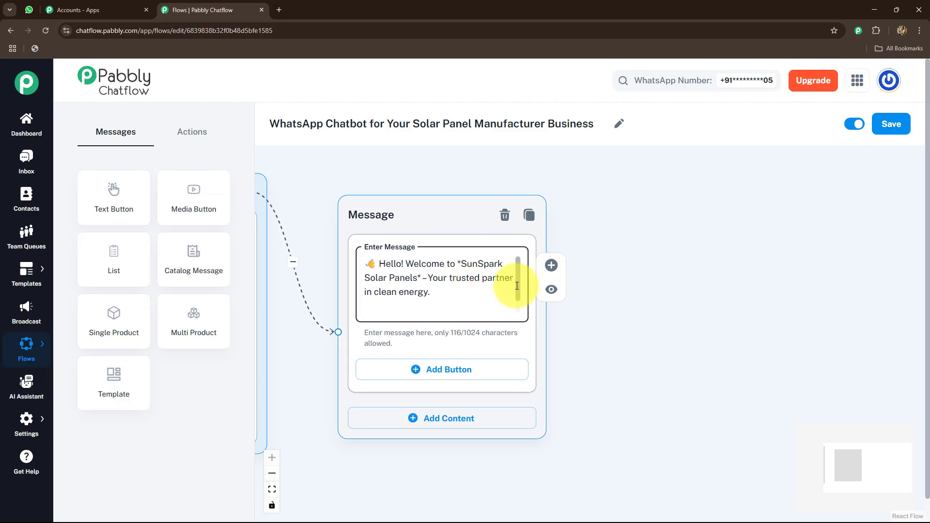
pyautogui.scroll(-1, 516, 304)
pyautogui.click(596, 353)
# Add three empty buttons to the welcome message
pyautogui.scroll(-3, 596, 353)
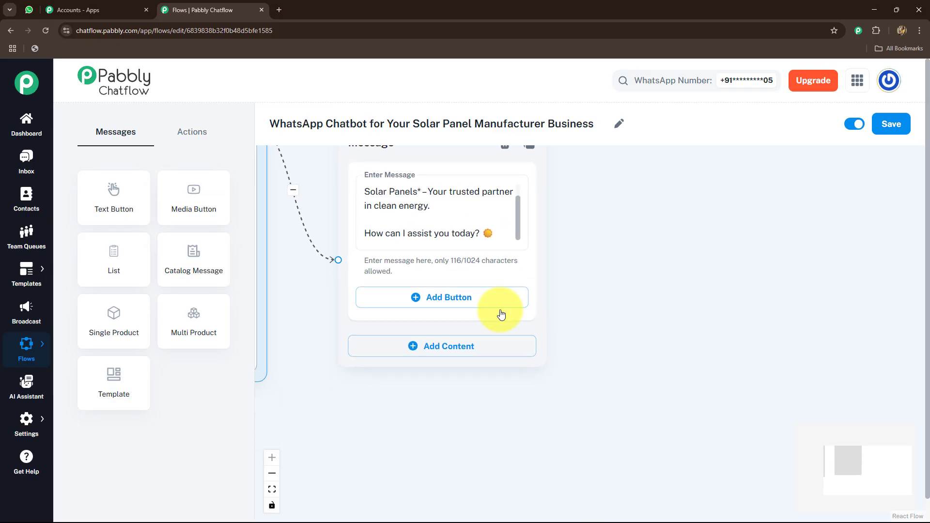
pyautogui.click(453, 300)
pyautogui.click(415, 370)
pyautogui.click(406, 438)
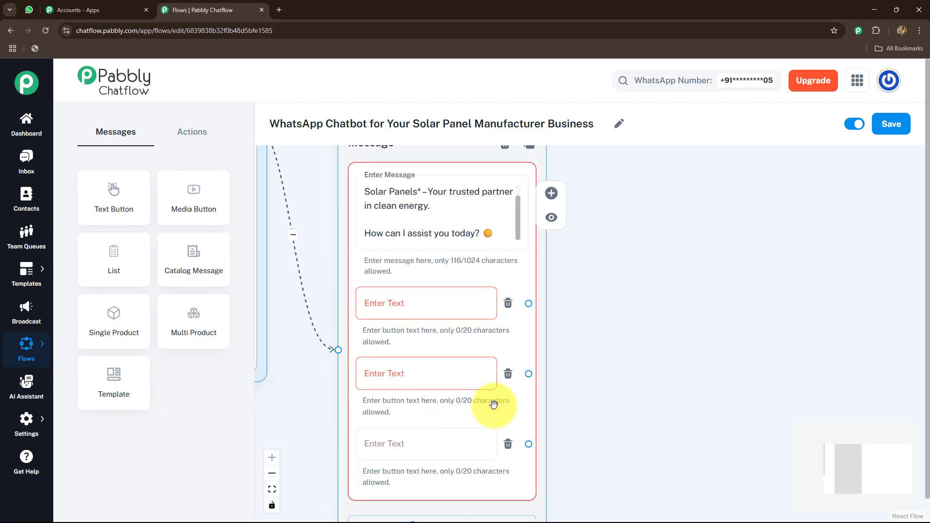
pyautogui.scroll(-1, 603, 393)
# Label the welcome message's three buttons "🛍️ View Products", "📞 Request Quote" and "🤝 Become a Reseller"
pyautogui.click(422, 259)
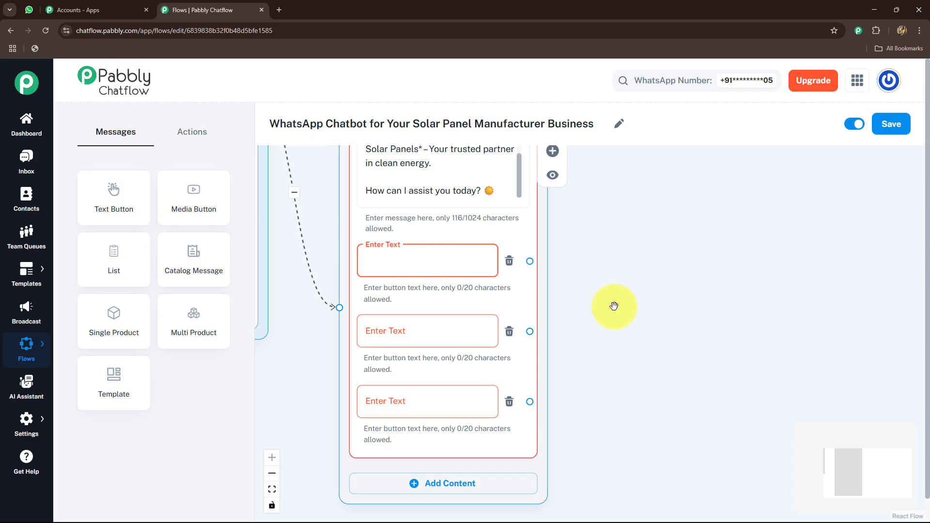
pyautogui.write('🛍️ View Products')
pyautogui.scroll(-2, 576, 273)
pyautogui.click(378, 261)
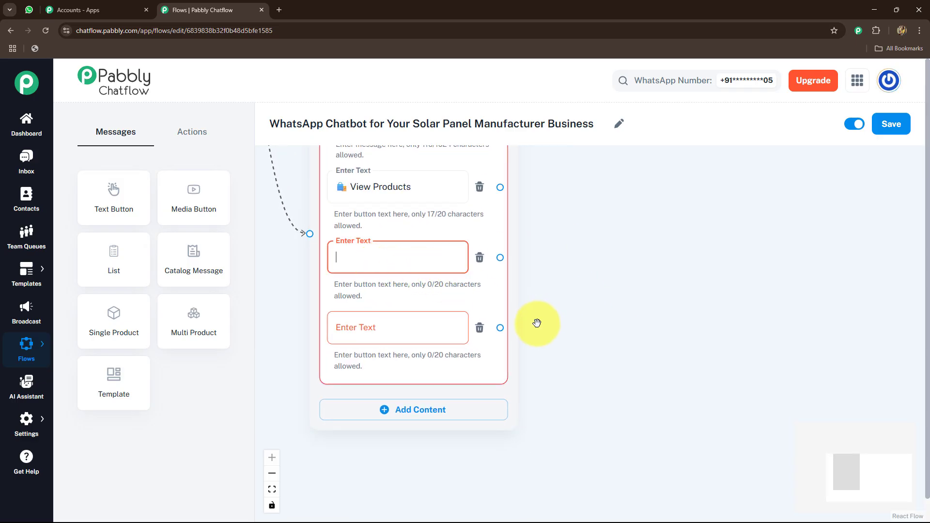
pyautogui.write('📞 Request Quote')
pyautogui.scroll(-2, 546, 280)
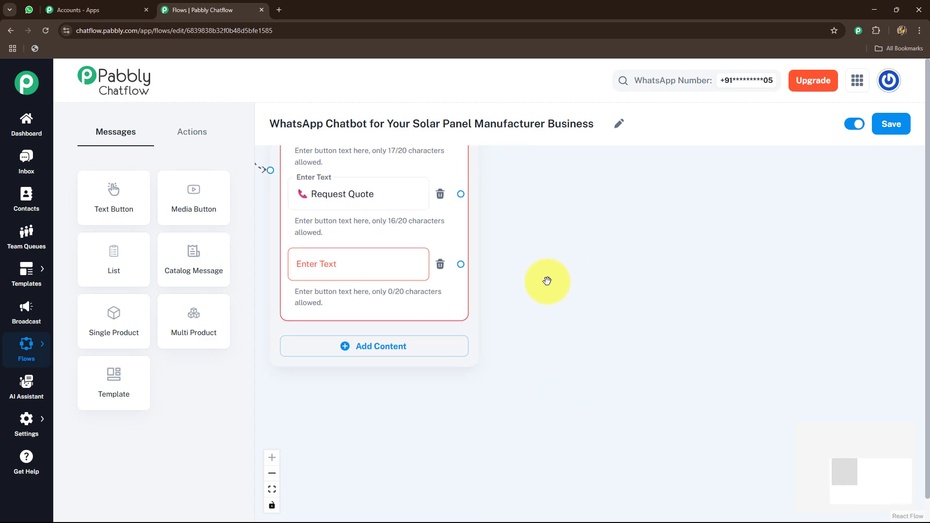
pyautogui.click(379, 268)
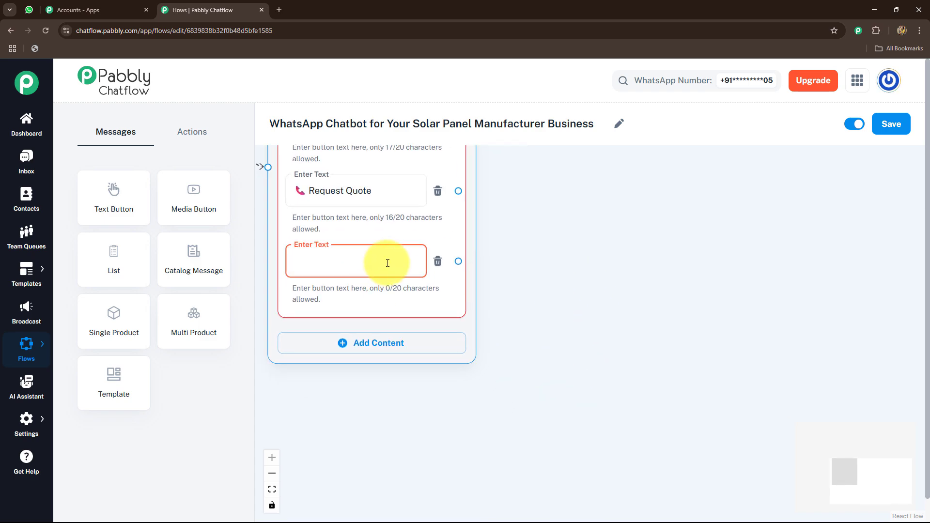
pyautogui.write('🤝 Become a Reseller')
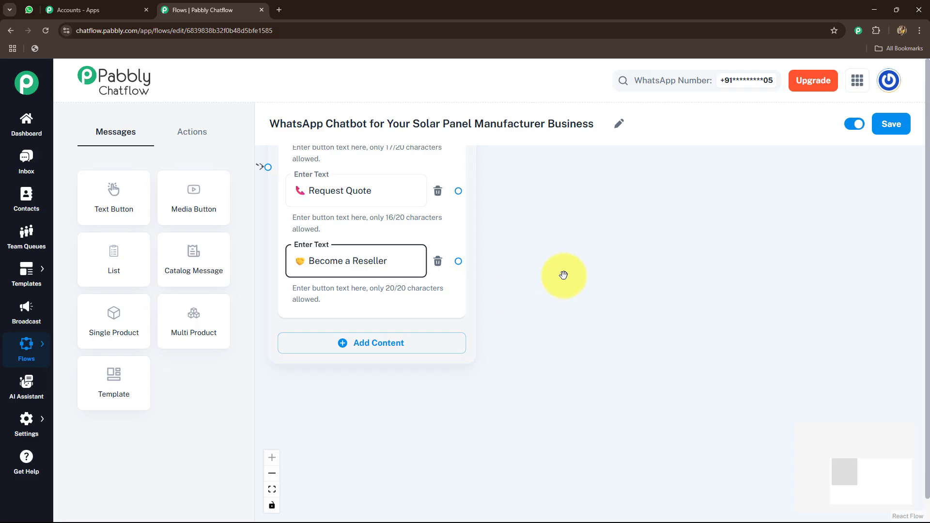
# Connect a Media message to the View Products button and set its media type to Image
pyautogui.moveTo(562, 272); pyautogui.dragTo(585, 390)
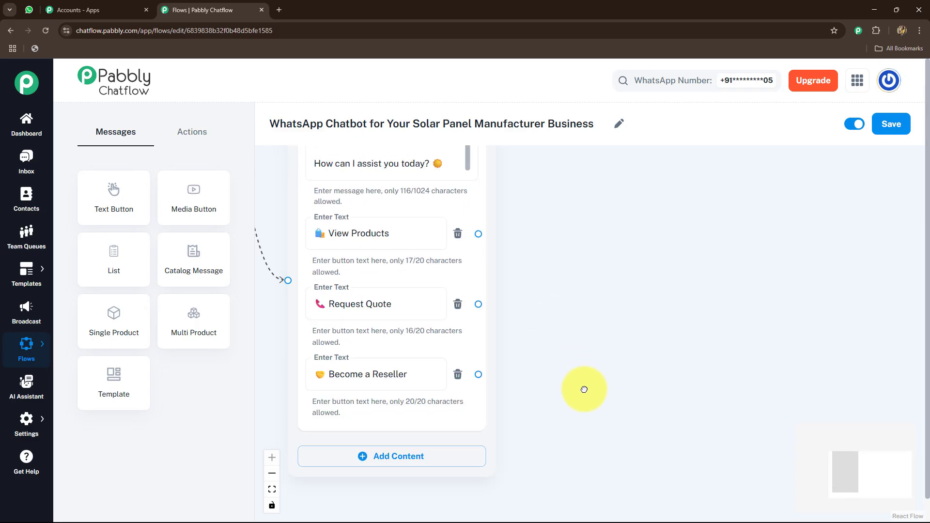
pyautogui.moveTo(612, 317); pyautogui.dragTo(567, 337)
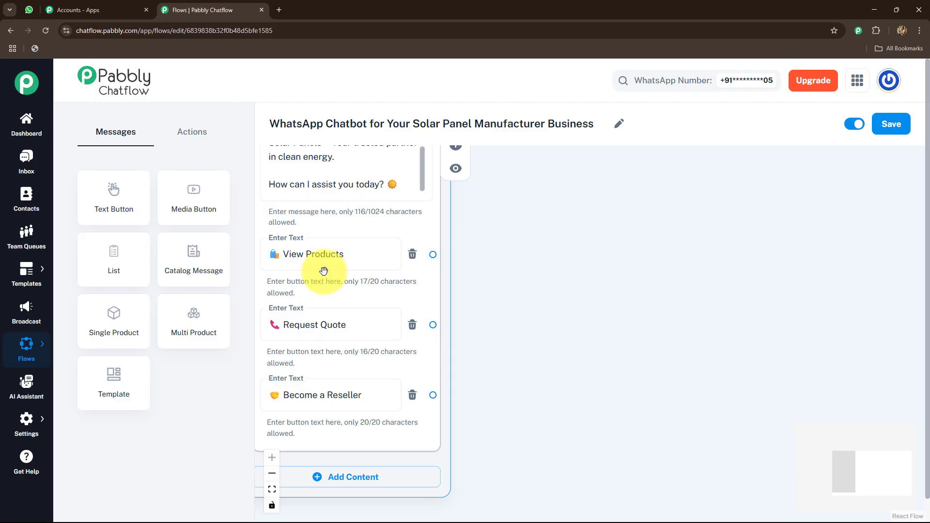
pyautogui.click(433, 255)
pyautogui.click(509, 305)
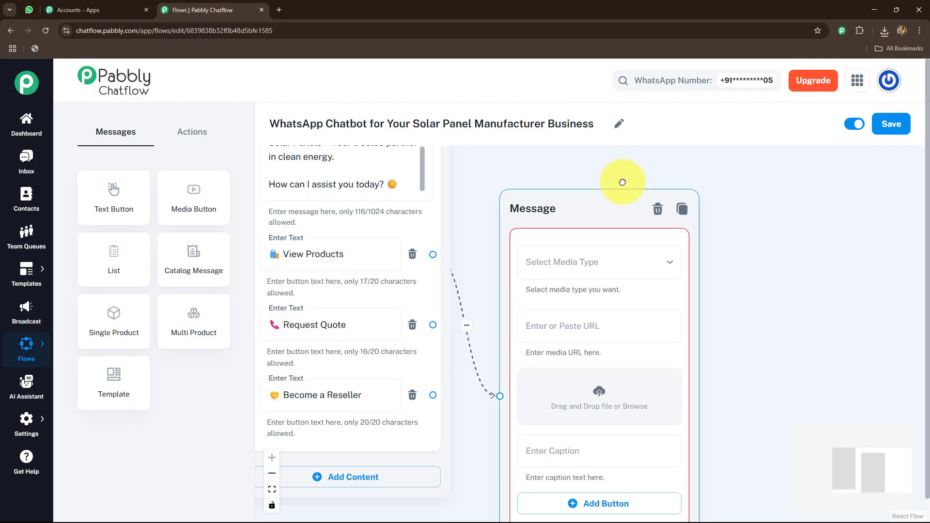
pyautogui.click(504, 227)
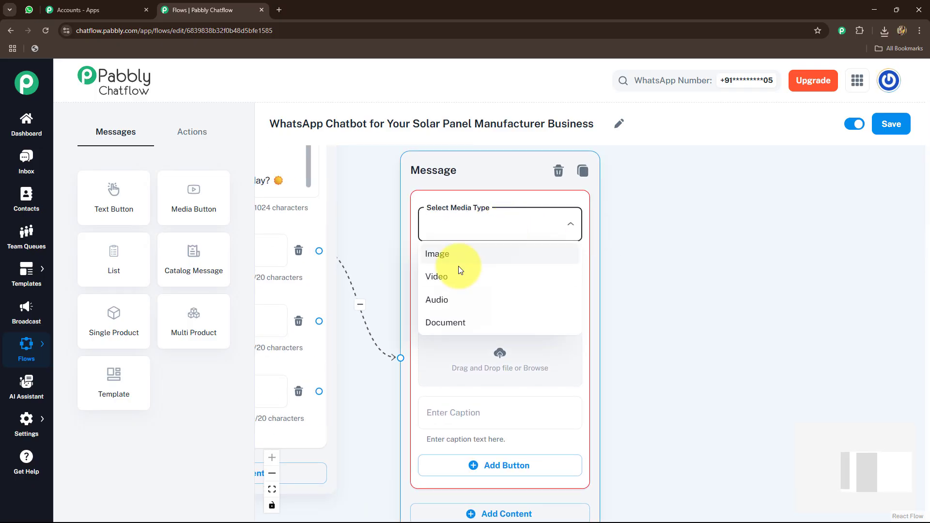
pyautogui.click(451, 254)
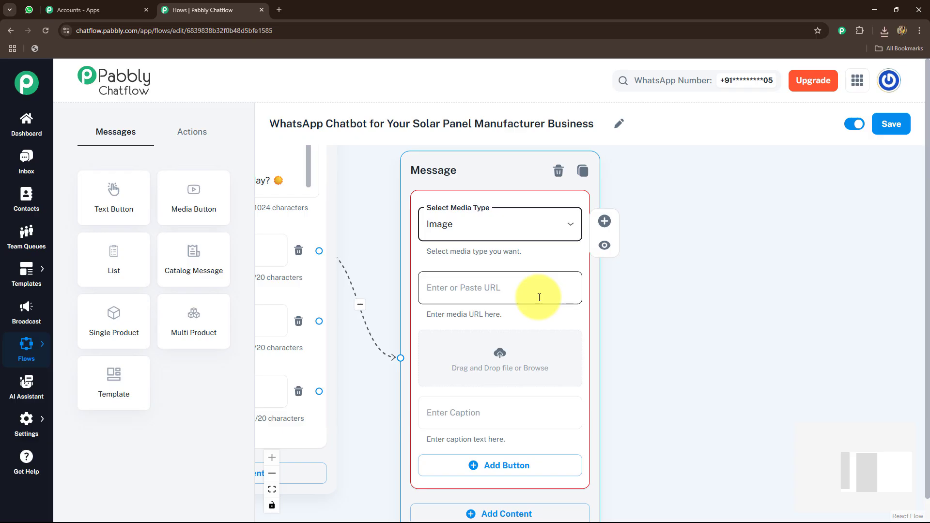
# Upload the "solar" picture from the Downloads folder as the media message's image
pyautogui.click(493, 362)
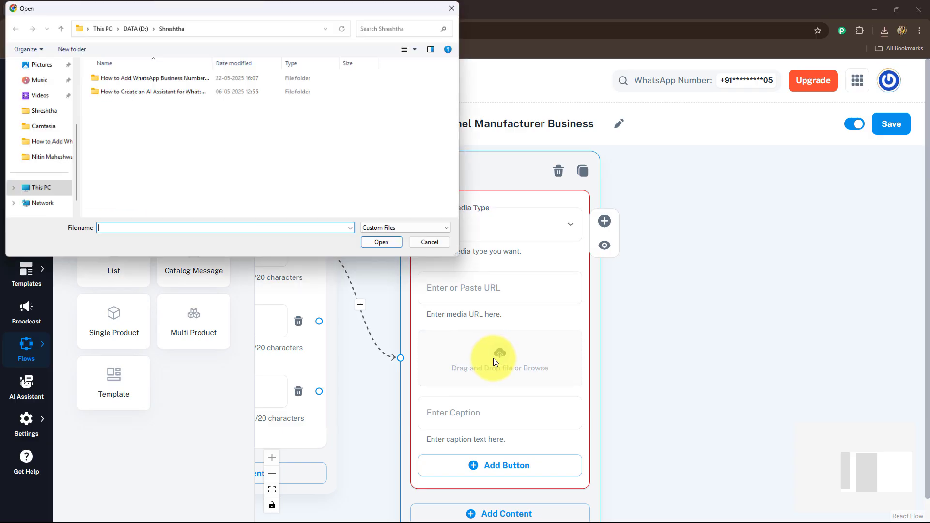
pyautogui.click(41, 130)
pyautogui.click(124, 108)
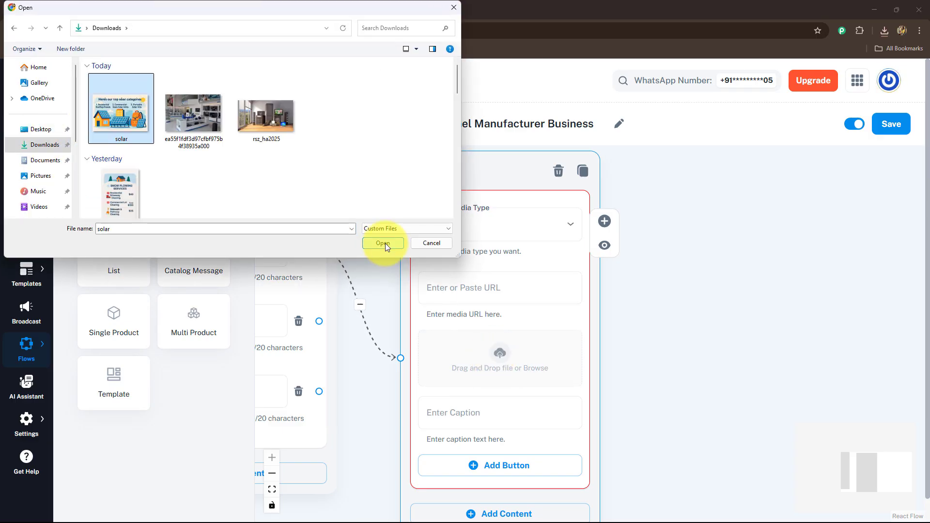
pyautogui.click(383, 243)
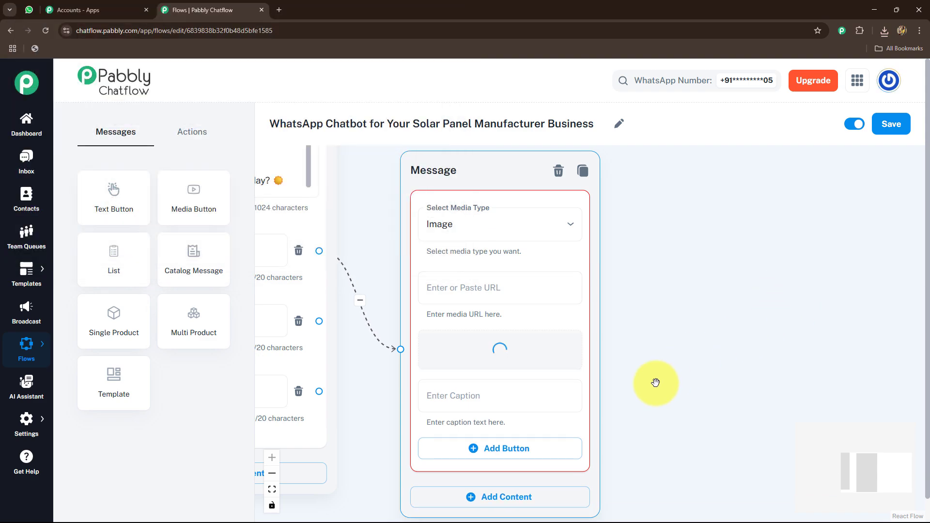
# Caption the image "Choose a category below to explore:" and add three empty buttons to the media message
pyautogui.scroll(-5, 656, 408)
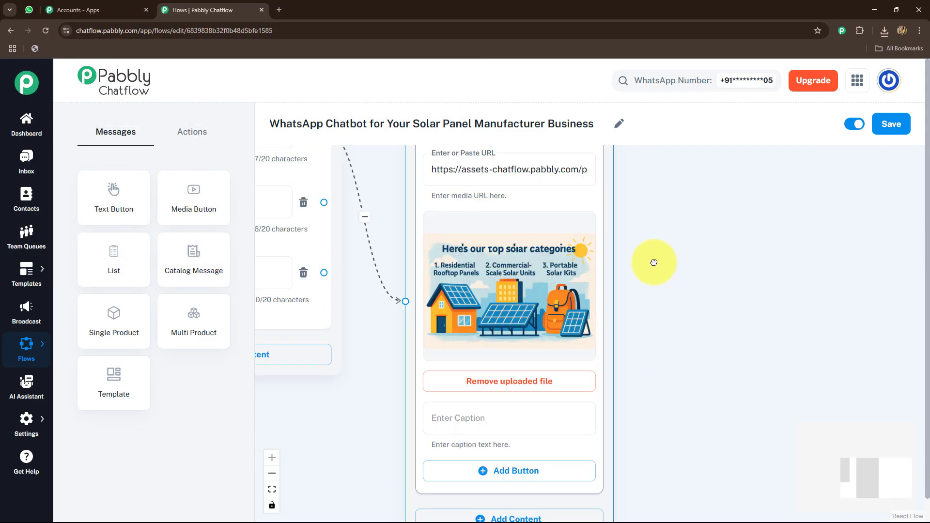
pyautogui.click(427, 293)
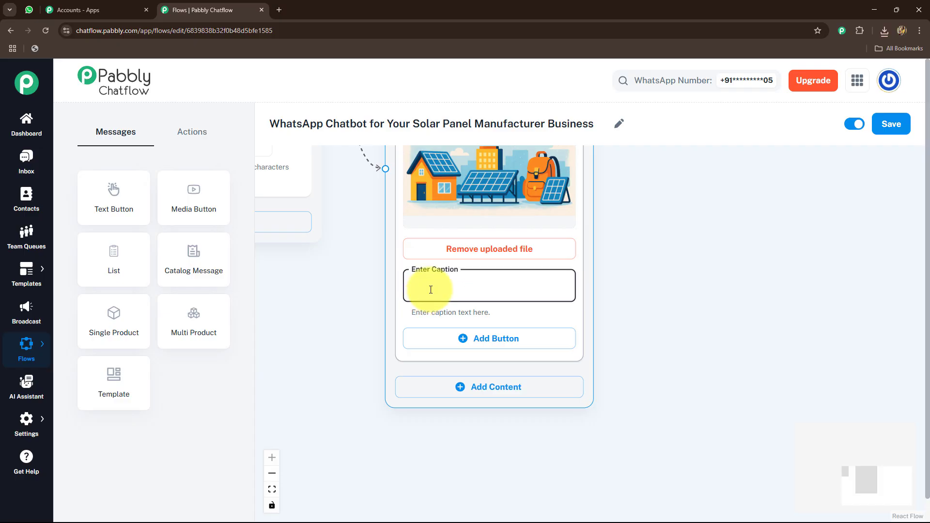
pyautogui.write('Choose a category below to explore:')
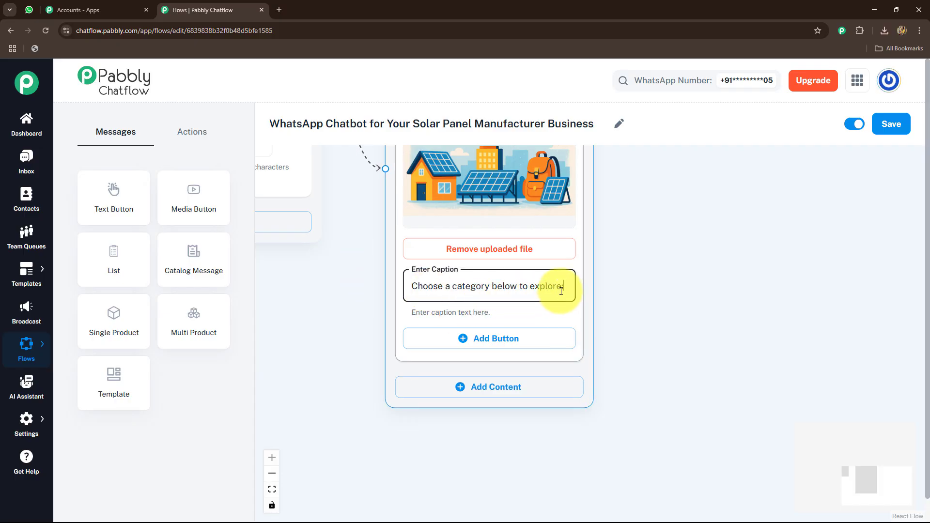
pyautogui.click(514, 339)
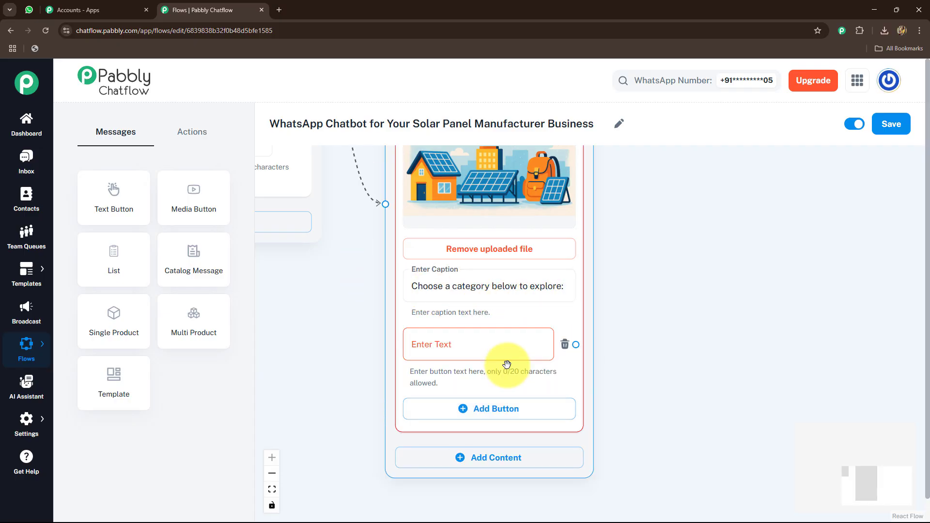
pyautogui.click(482, 407)
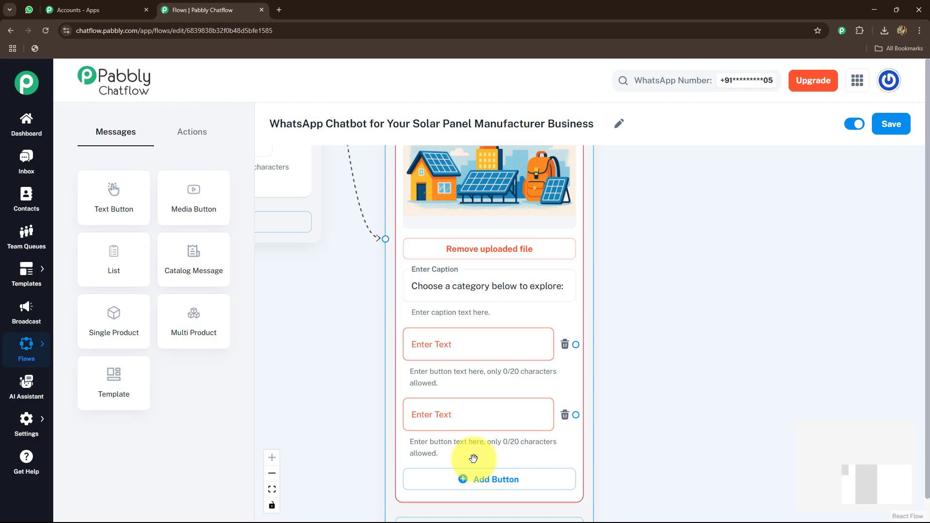
pyautogui.click(517, 484)
# Label the media message's three buttons "🏠 Residential", "🏢 Commercial" and "🎒 Portable"
pyautogui.moveTo(704, 442); pyautogui.dragTo(686, 255)
pyautogui.click(416, 227)
pyautogui.write('🏠 Residential')
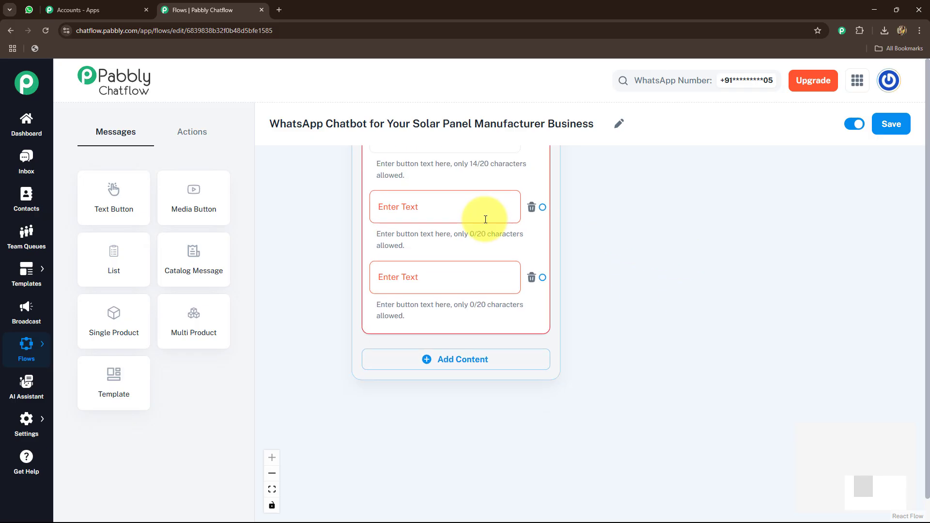
pyautogui.click(475, 217)
pyautogui.write('🏢 Commercial')
pyautogui.click(401, 273)
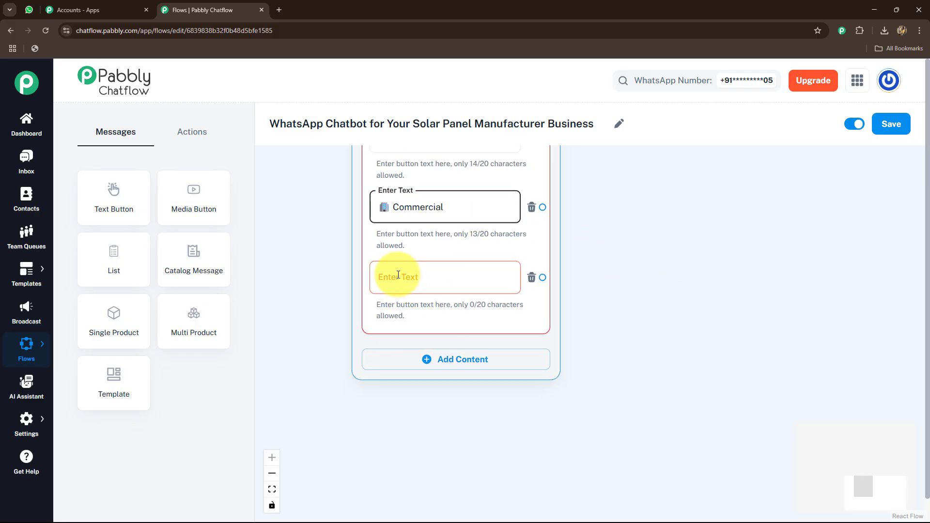
pyautogui.write('🎒 Portable')
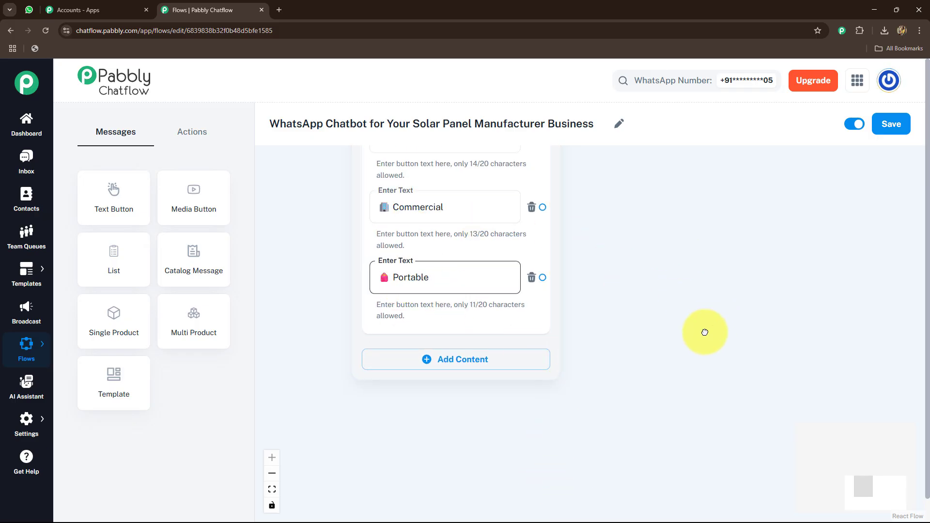
# Connect a Text + Button message to the Residential button with the home solar text starting "Looking for reliable solar solutions for your home?"
pyautogui.moveTo(706, 332); pyautogui.dragTo(685, 409)
pyautogui.moveTo(686, 351); pyautogui.dragTo(612, 357)
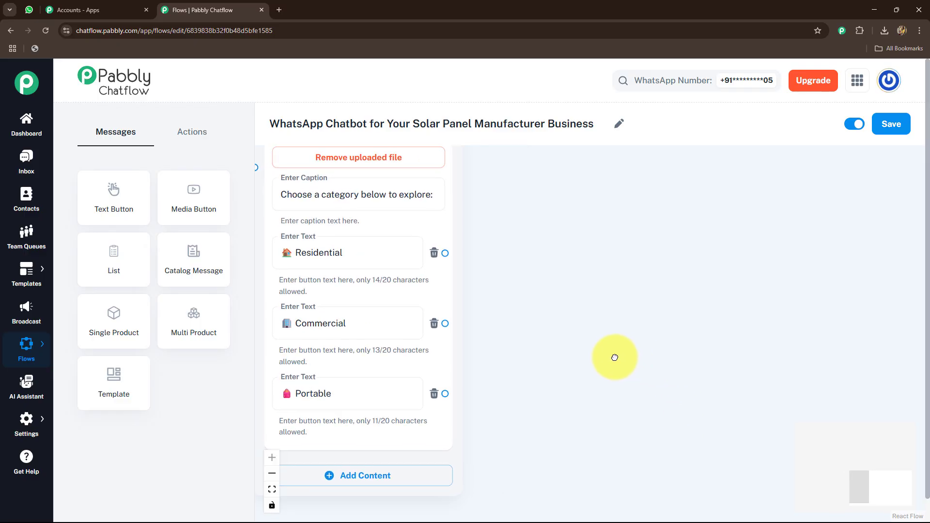
pyautogui.click(606, 364)
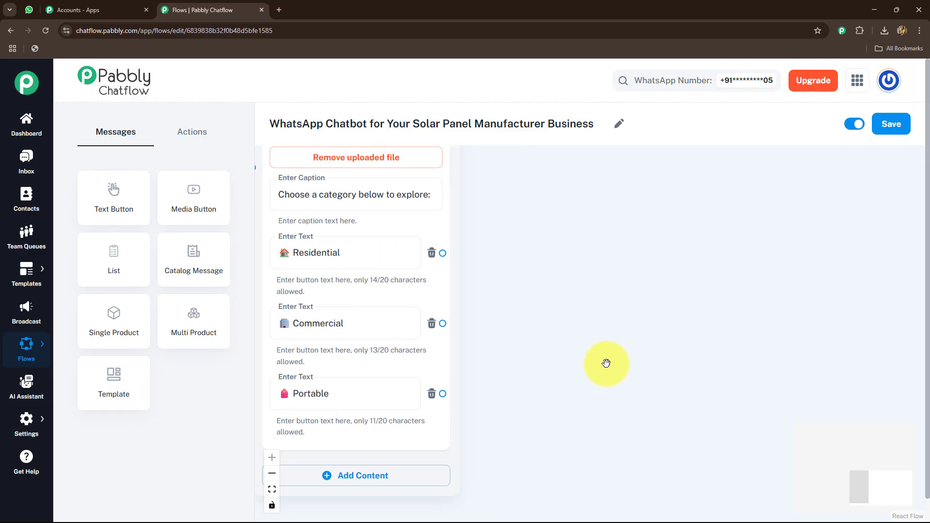
pyautogui.moveTo(447, 254); pyautogui.dragTo(534, 270)
pyautogui.click(534, 272)
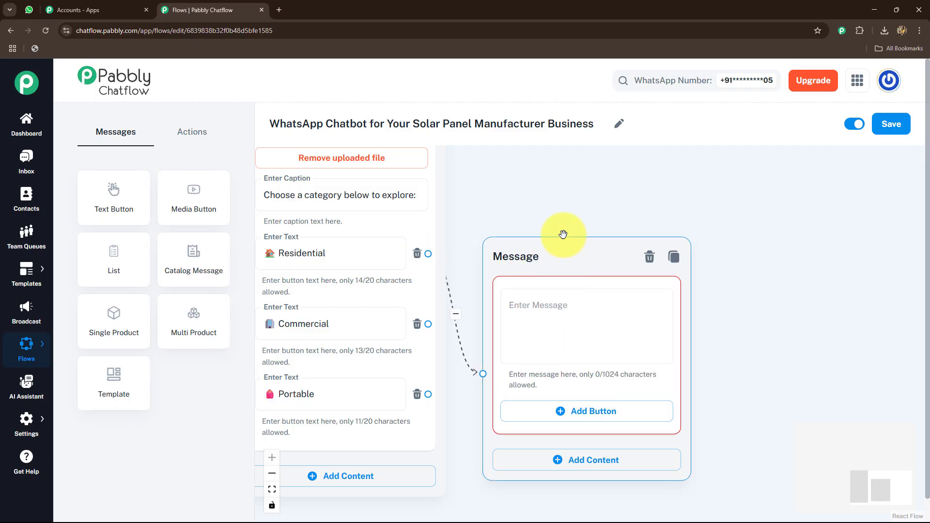
pyautogui.click(536, 231)
pyautogui.hotkey('ctrl', 'v')
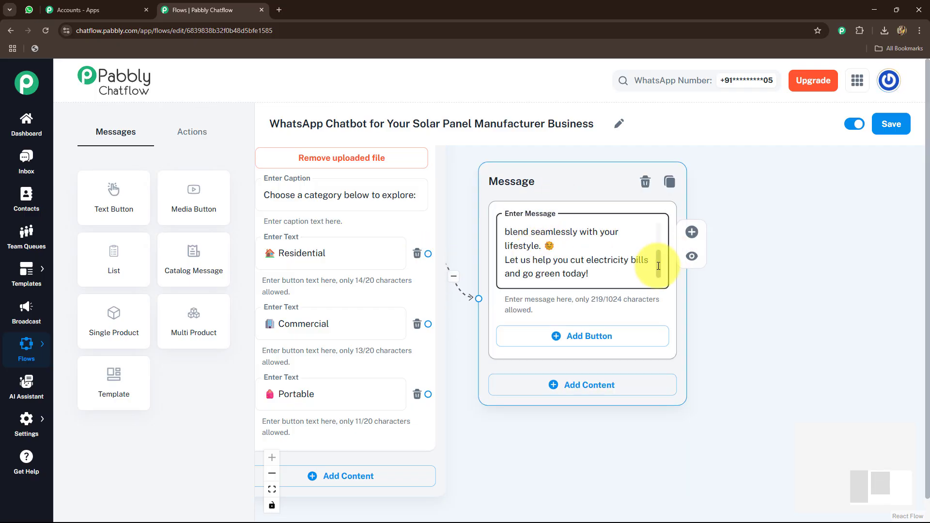
pyautogui.moveTo(657, 262)
pyautogui.mouseDown()
pyautogui.moveTo(659, 225)
pyautogui.moveTo(660, 269)
pyautogui.mouseUp()
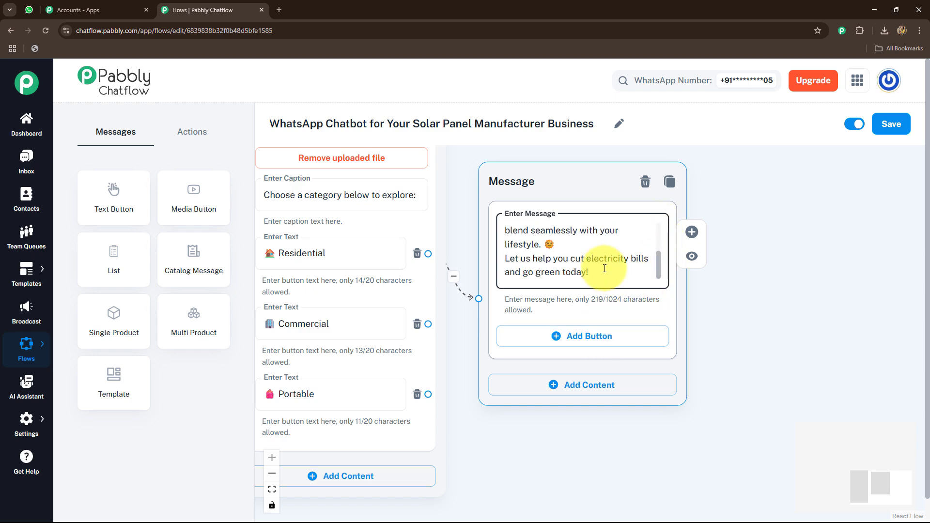
pyautogui.press('Return')
pyautogui.press('Return')
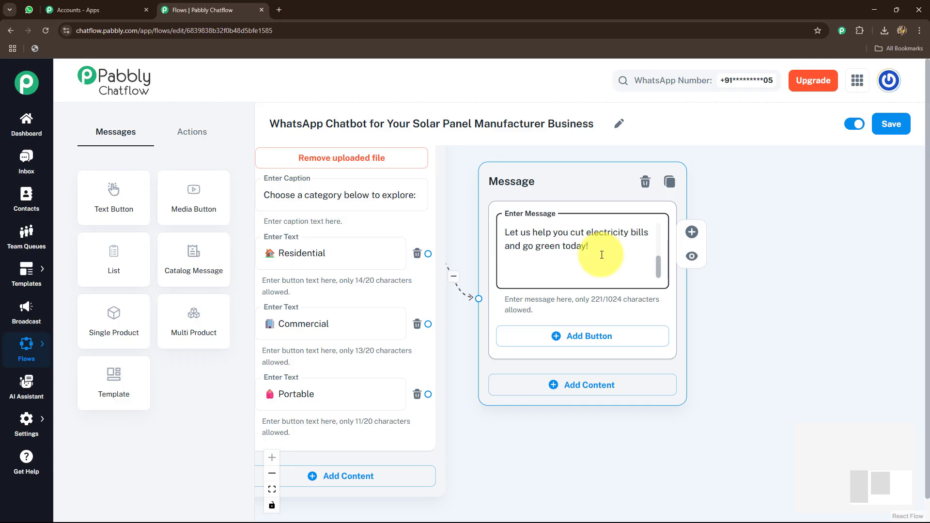
pyautogui.write('Check Details: https://yourbrand.com/residential-quote')
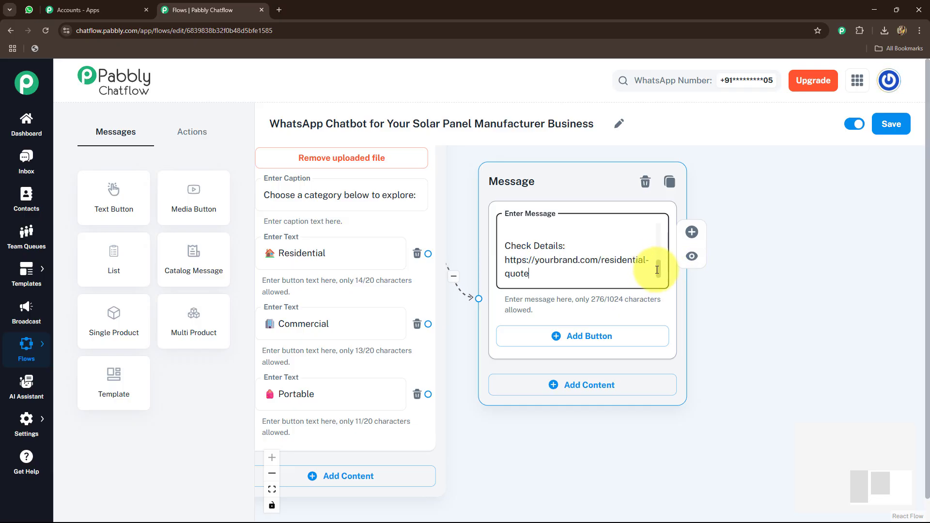
pyautogui.scroll(5, 657, 262)
pyautogui.scroll(-5, 764, 251)
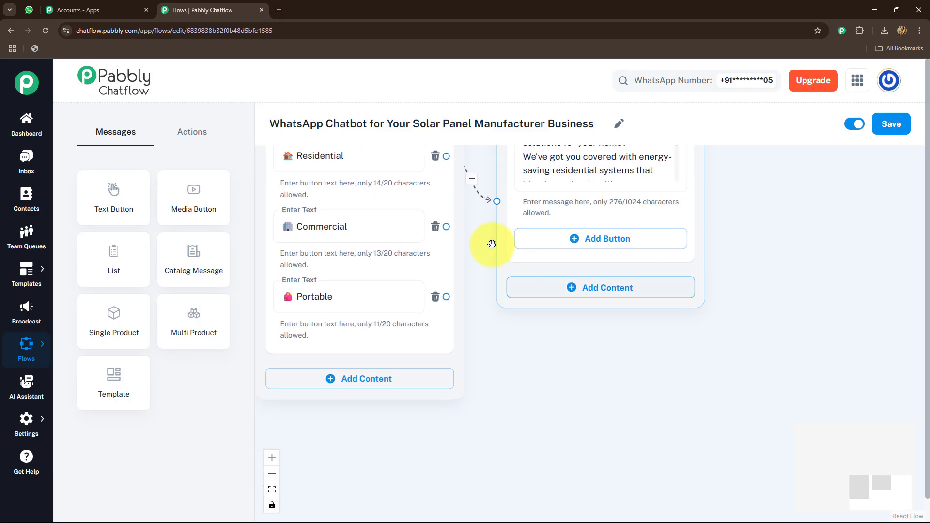
pyautogui.moveTo(447, 227); pyautogui.dragTo(607, 342)
pyautogui.click(533, 412)
pyautogui.moveTo(421, 481); pyautogui.dragTo(408, 398)
pyautogui.click(632, 322)
pyautogui.hotkey('ctrl', 'v')
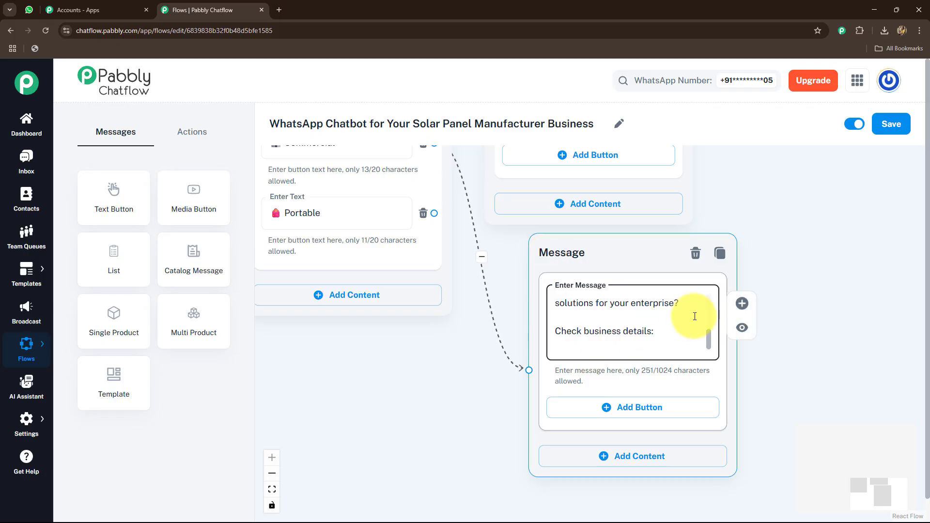
pyautogui.moveTo(709, 338)
pyautogui.mouseDown()
pyautogui.moveTo(705, 299)
pyautogui.moveTo(705, 339)
pyautogui.mouseUp()
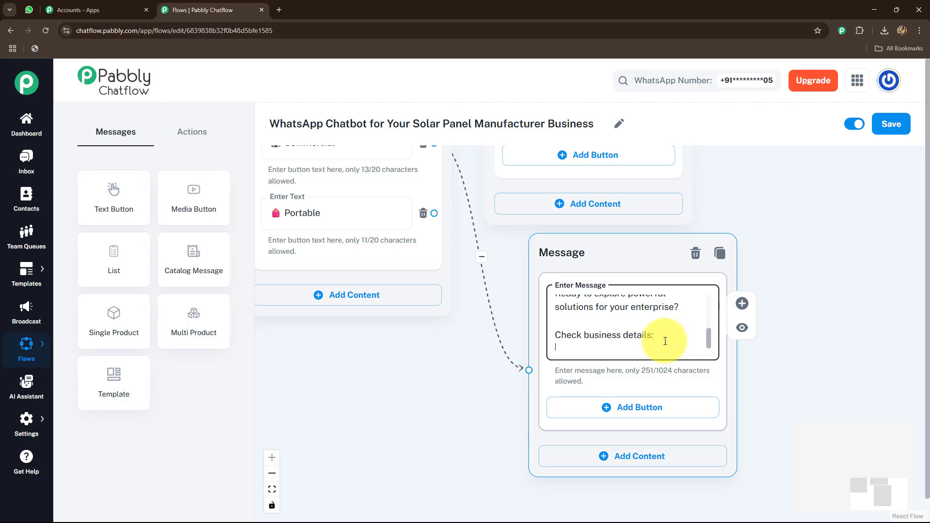
pyautogui.write('https://yourbrand.com/commercial-quote')
# Connect a Text + Button message to the Portable button with the solar kit text starting "🎒 Need solar on the go?"
pyautogui.moveTo(449, 416); pyautogui.dragTo(459, 416)
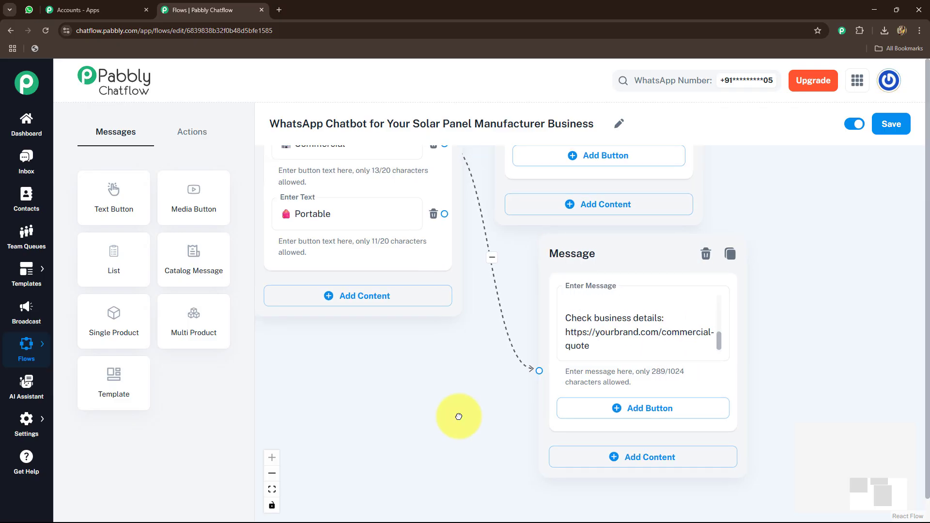
pyautogui.moveTo(445, 214); pyautogui.dragTo(404, 359)
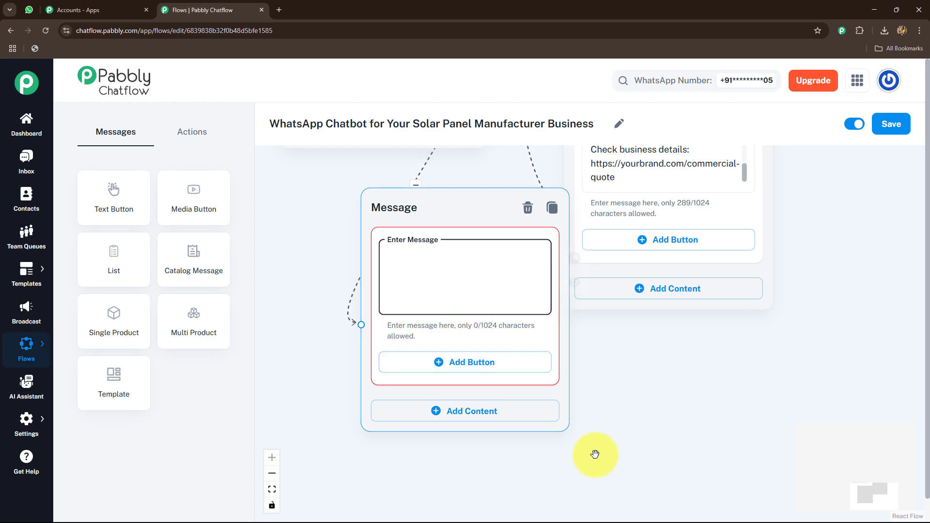
pyautogui.hotkey('ctrl', 'v')
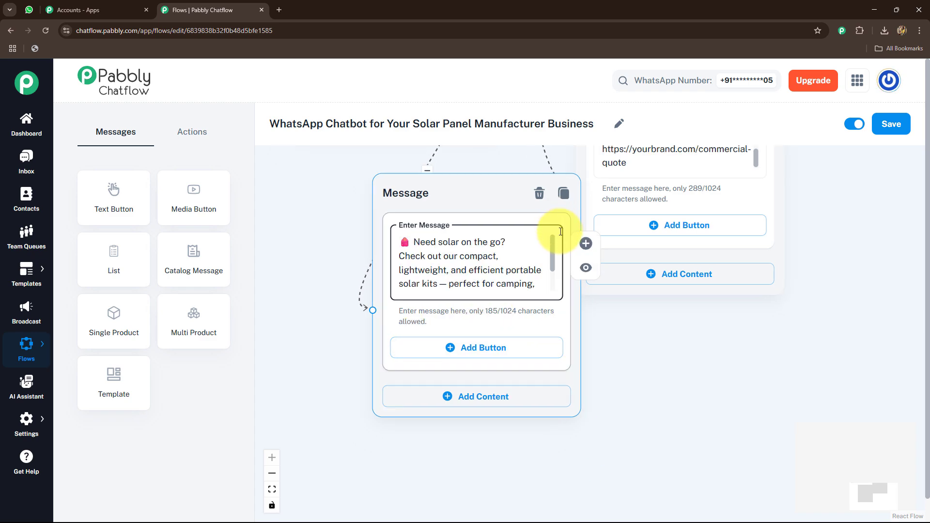
pyautogui.scroll(-2, 557, 285)
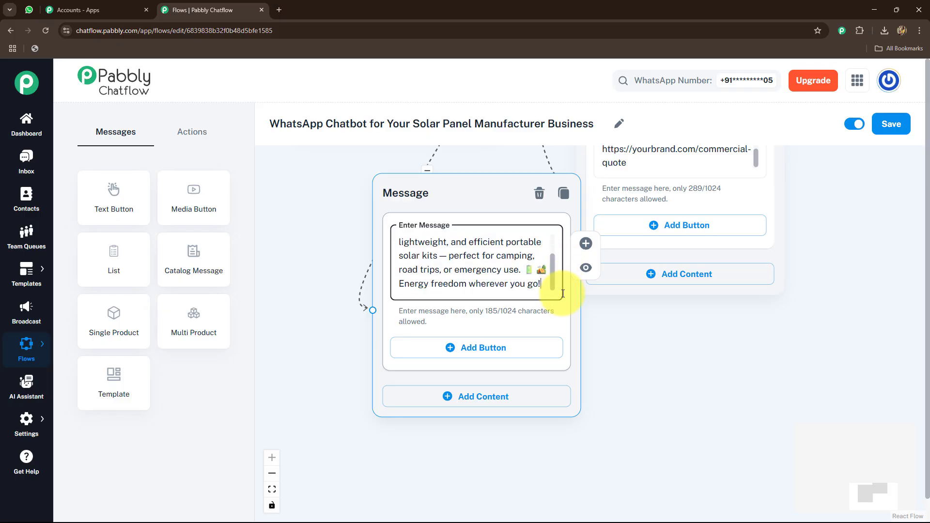
pyautogui.press('Return')
pyautogui.press('Return')
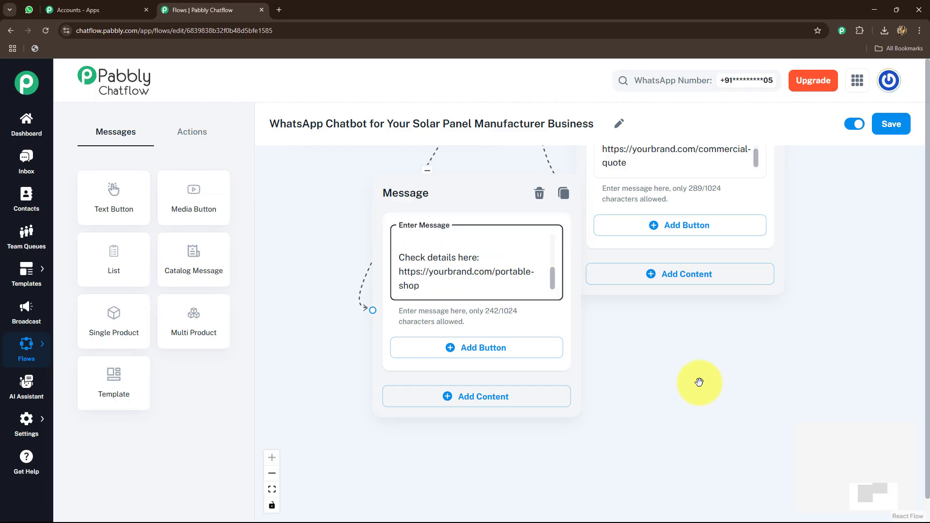
pyautogui.scroll(-5, 700, 382)
# Save the flow with its three product category replies and dismiss the notification
pyautogui.moveTo(444, 327); pyautogui.dragTo(436, 430)
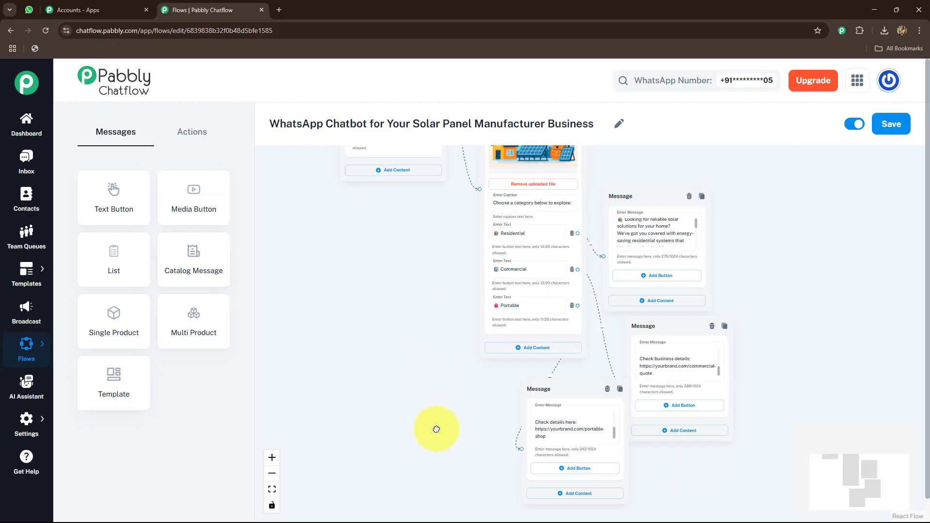
pyautogui.moveTo(445, 355); pyautogui.dragTo(394, 443)
pyautogui.scroll(-3, 375, 396)
pyautogui.moveTo(385, 366); pyautogui.dragTo(430, 338)
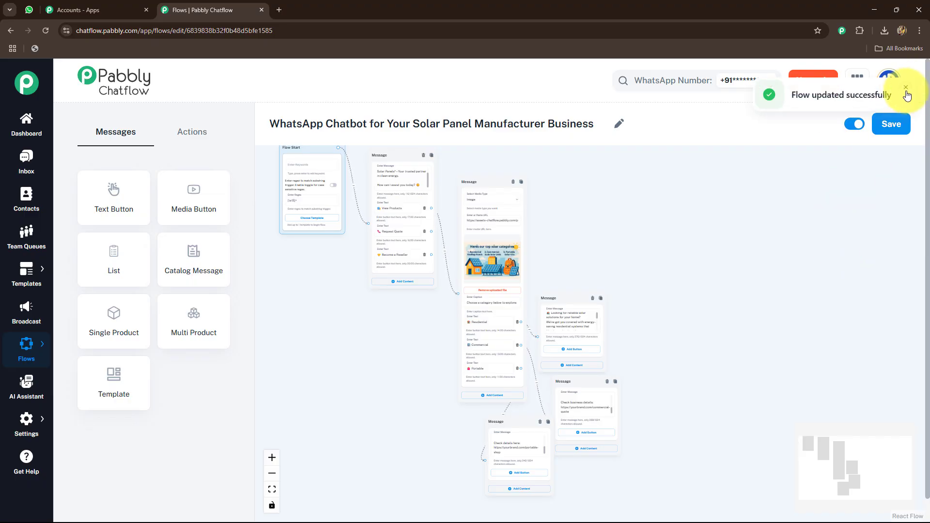
pyautogui.click(905, 89)
# Connect an Ask Question action to the Request Quote button with the text "💬 Please share a few quick details to get your custom quote:"
pyautogui.scroll(5, 415, 311)
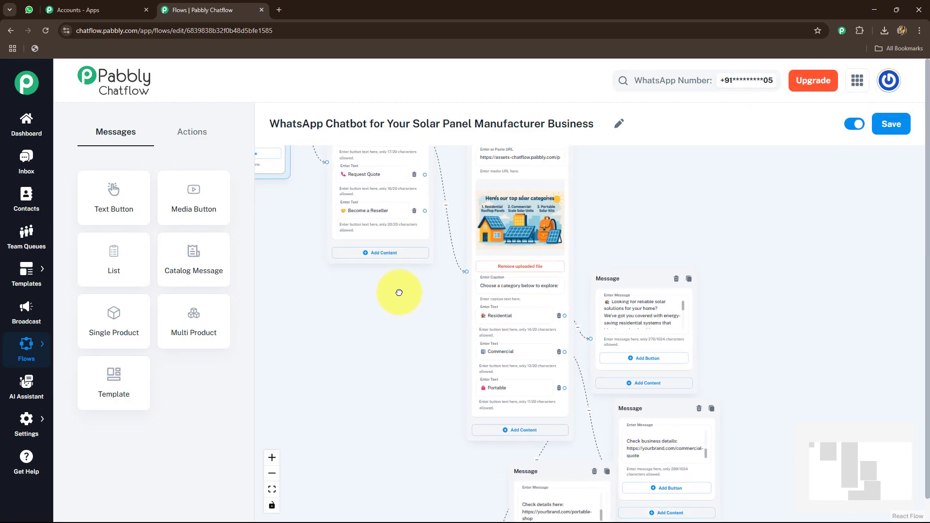
pyautogui.moveTo(399, 293); pyautogui.dragTo(451, 324)
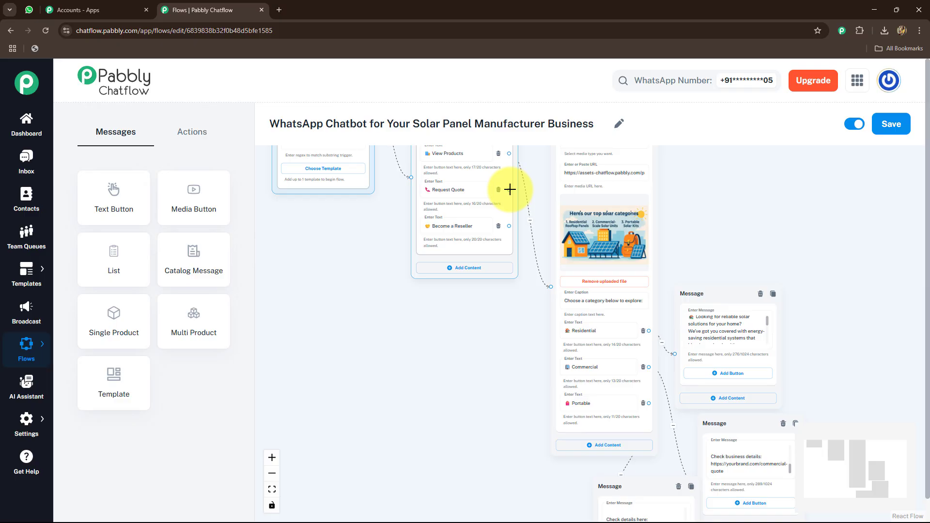
pyautogui.scroll(3, 510, 189)
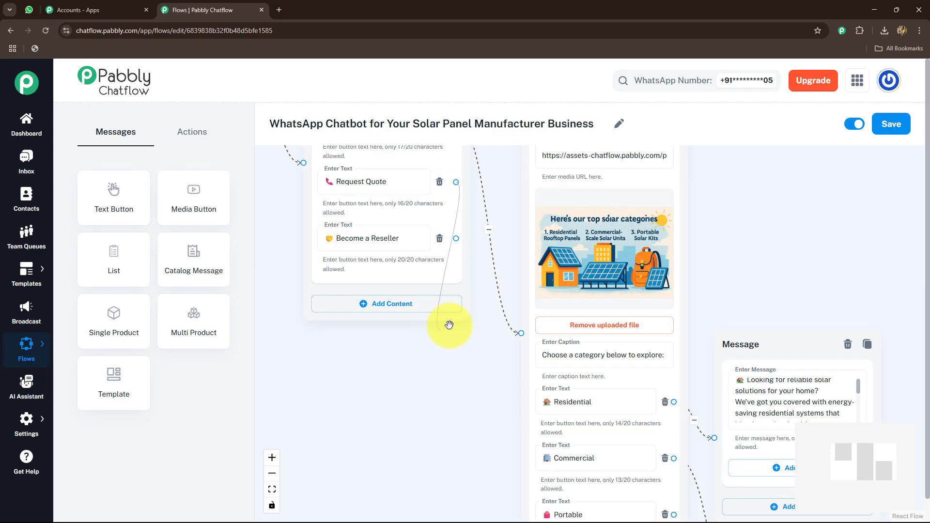
pyautogui.click(199, 132)
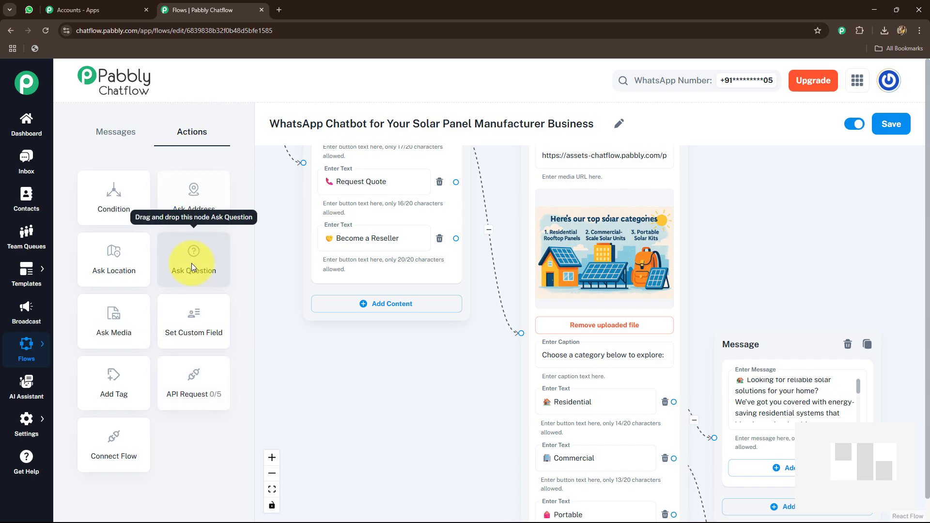
pyautogui.moveTo(191, 263); pyautogui.dragTo(363, 384)
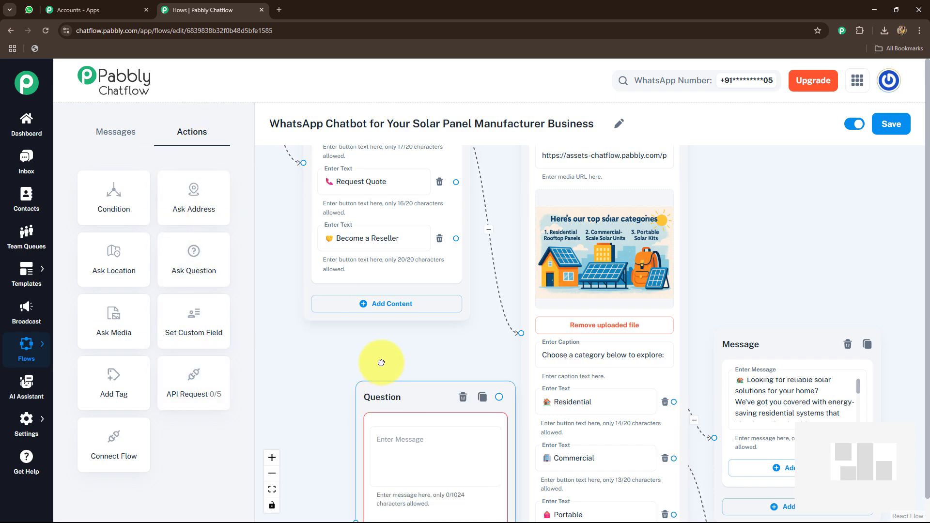
pyautogui.moveTo(456, 184); pyautogui.dragTo(348, 482)
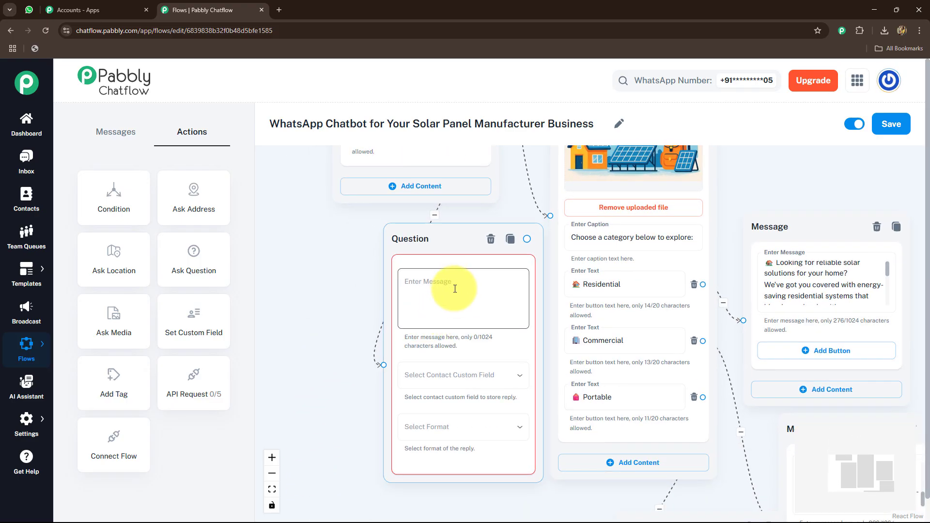
pyautogui.click(453, 284)
pyautogui.write('💭 Please share a few quick details to get your custom quote:')
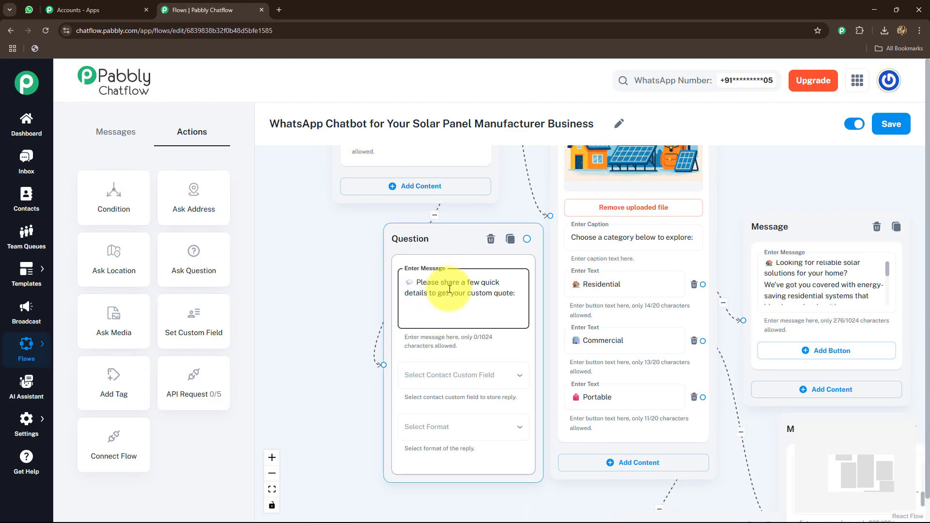
# Wrap the quote request sentence in asterisks for bold and append "1. *Name*" after a blank line in the question message
pyautogui.write('*')
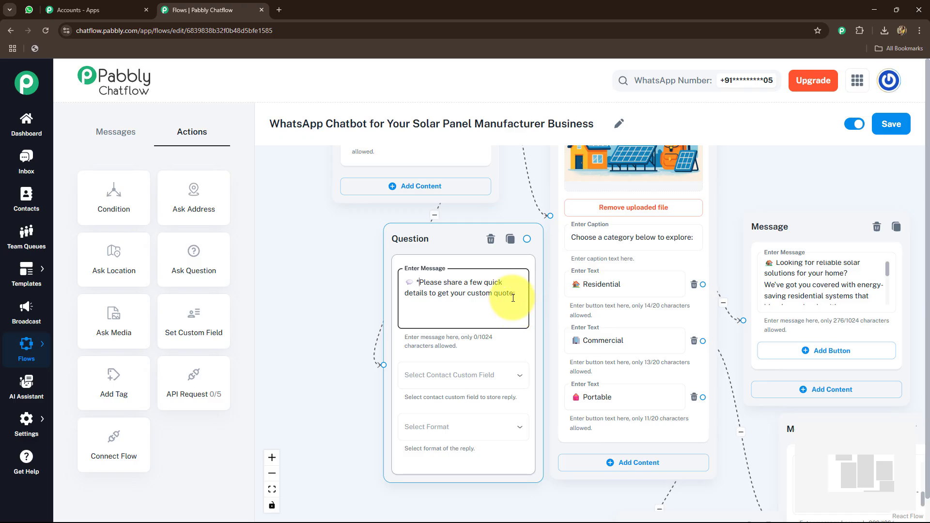
pyautogui.click(513, 297)
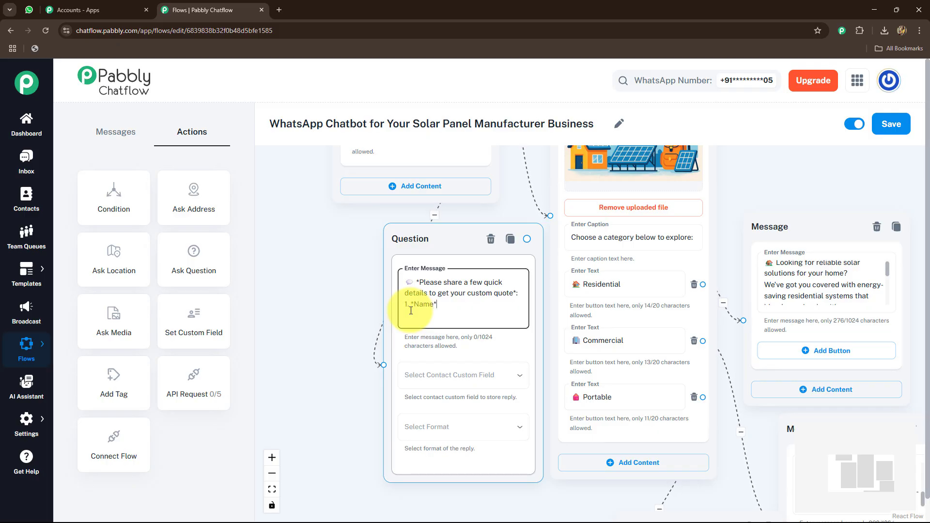
pyautogui.moveTo(334, 285); pyautogui.dragTo(329, 246)
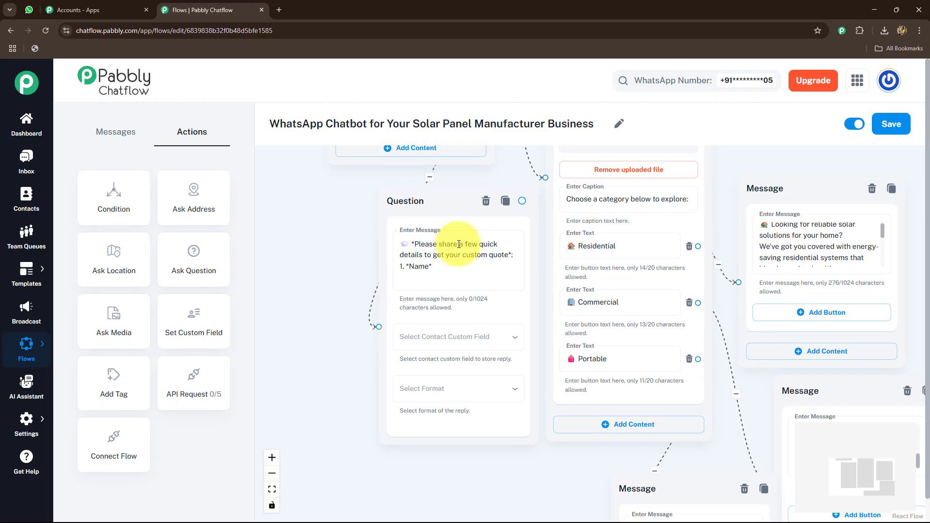
pyautogui.click(508, 256)
pyautogui.press('Return')
# Store the name question's reply in the FullName contact custom field with the Text format
pyautogui.click(447, 339)
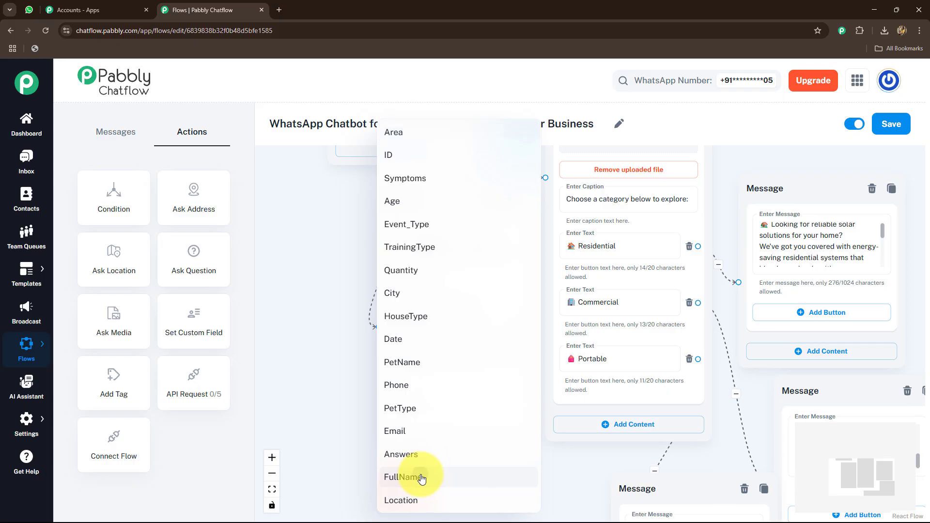
pyautogui.click(421, 477)
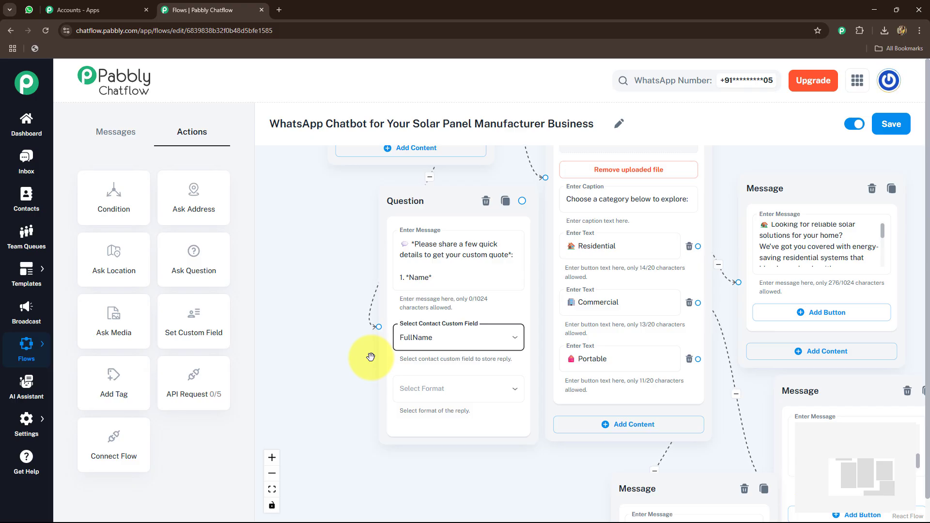
pyautogui.click(415, 388)
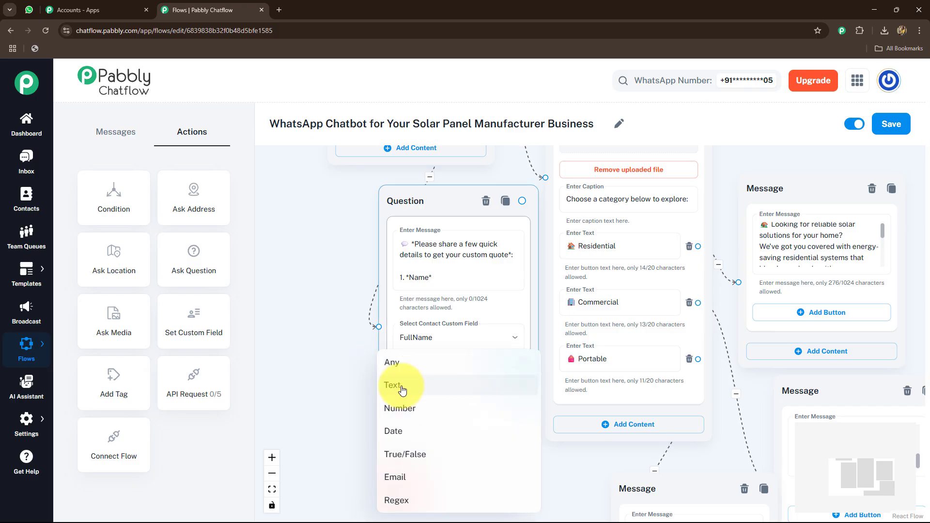
pyautogui.click(402, 390)
pyautogui.scroll(-3, 338, 312)
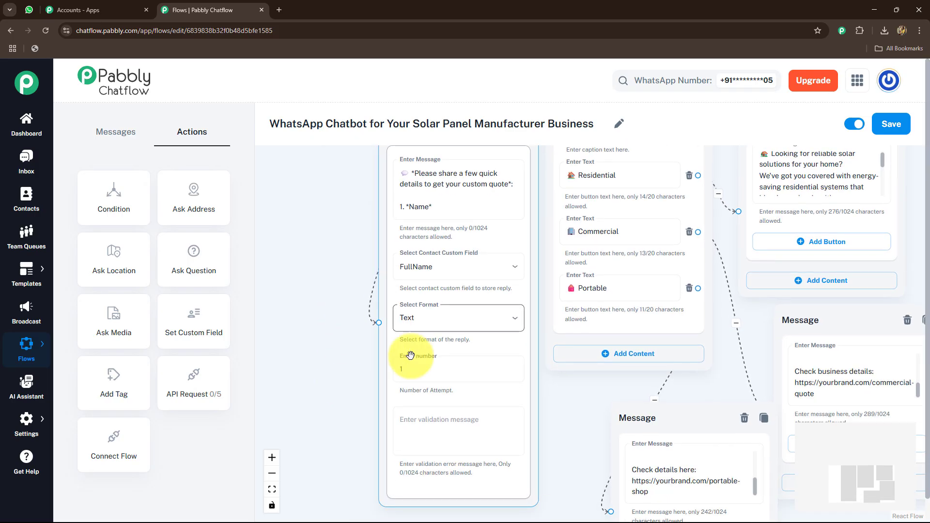
pyautogui.click(416, 376)
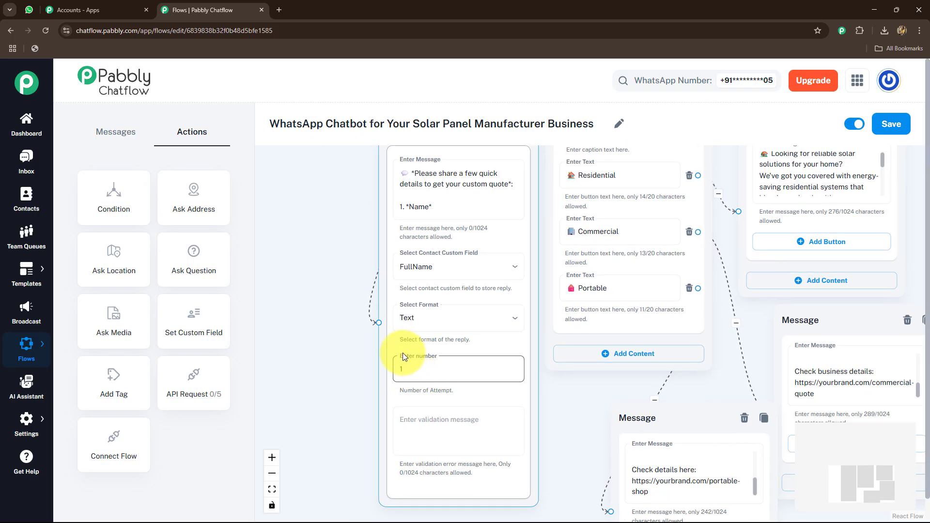
pyautogui.scroll(-3, 323, 392)
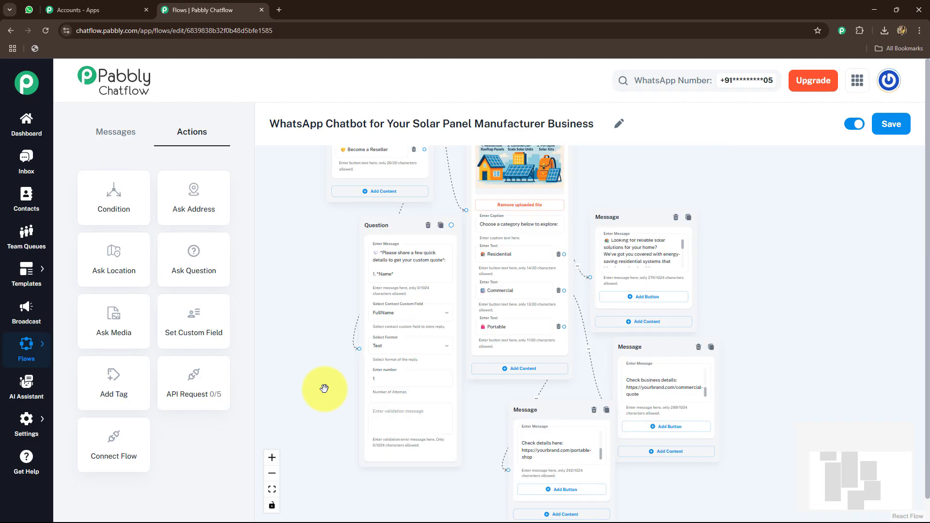
# Connect an Ask Question action to the name question with the text "Please share your *Email*"
pyautogui.moveTo(324, 389); pyautogui.dragTo(342, 353)
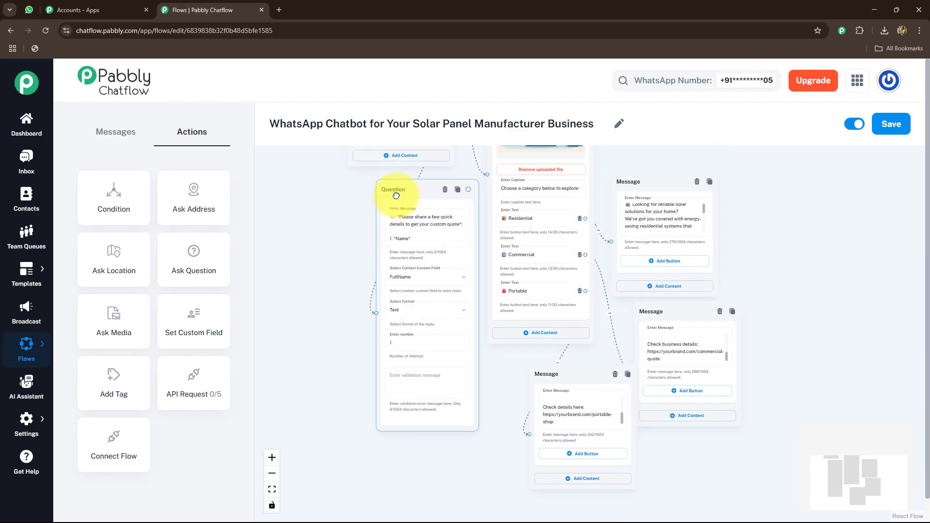
pyautogui.moveTo(396, 195); pyautogui.dragTo(306, 185)
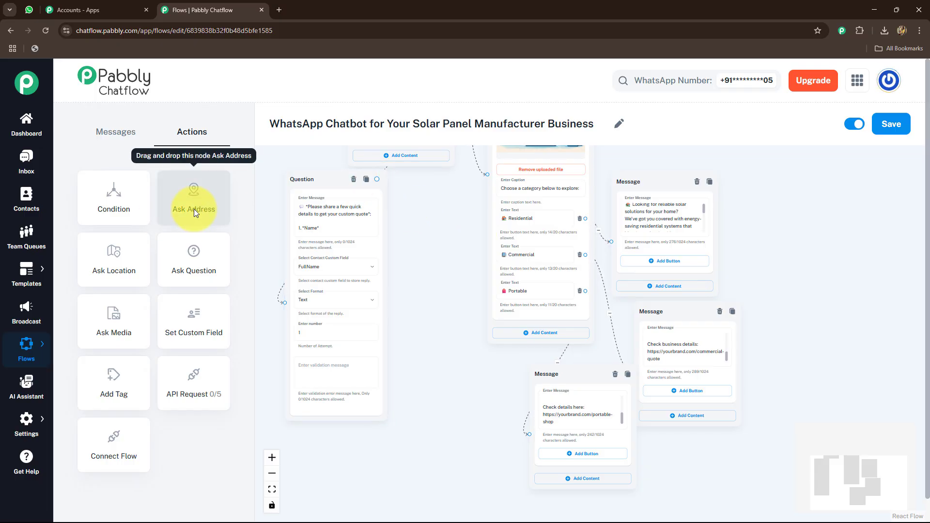
pyautogui.moveTo(189, 255); pyautogui.dragTo(420, 254)
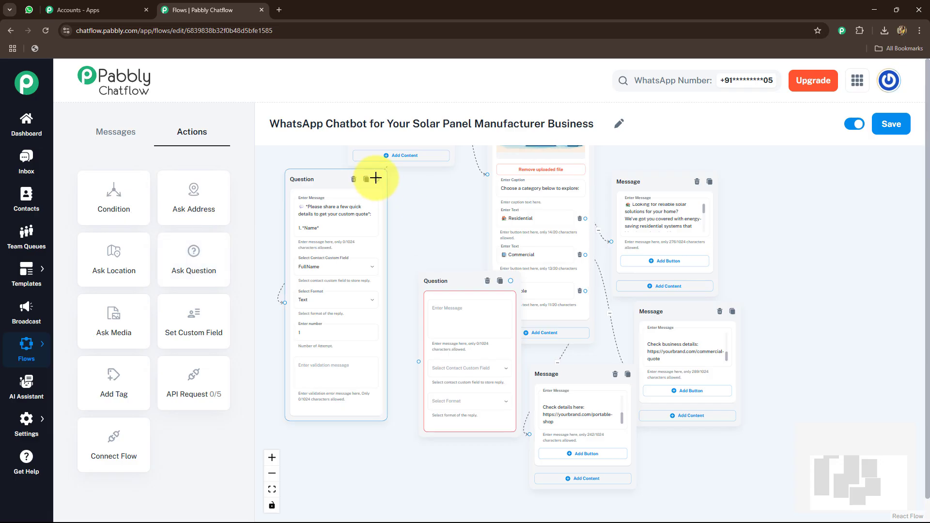
pyautogui.moveTo(383, 193); pyautogui.dragTo(418, 361)
pyautogui.click(444, 313)
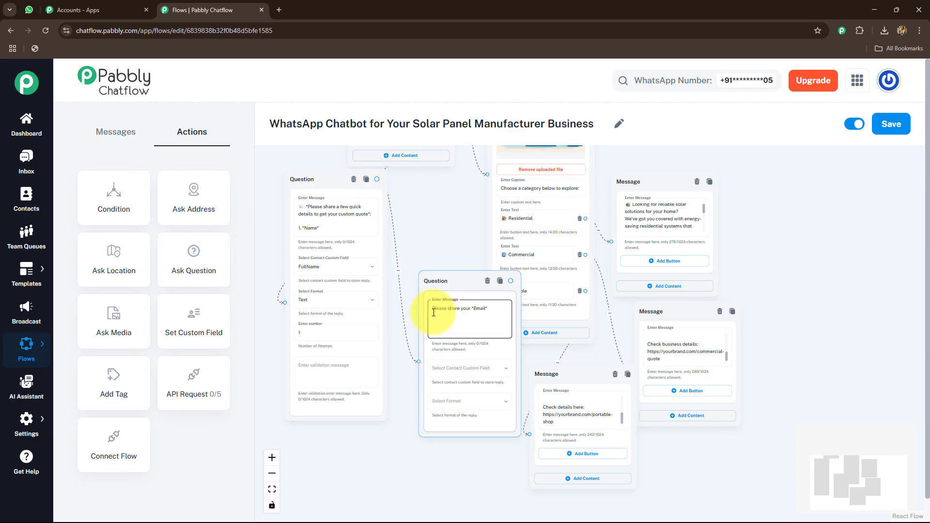
pyautogui.press('BackSpace')
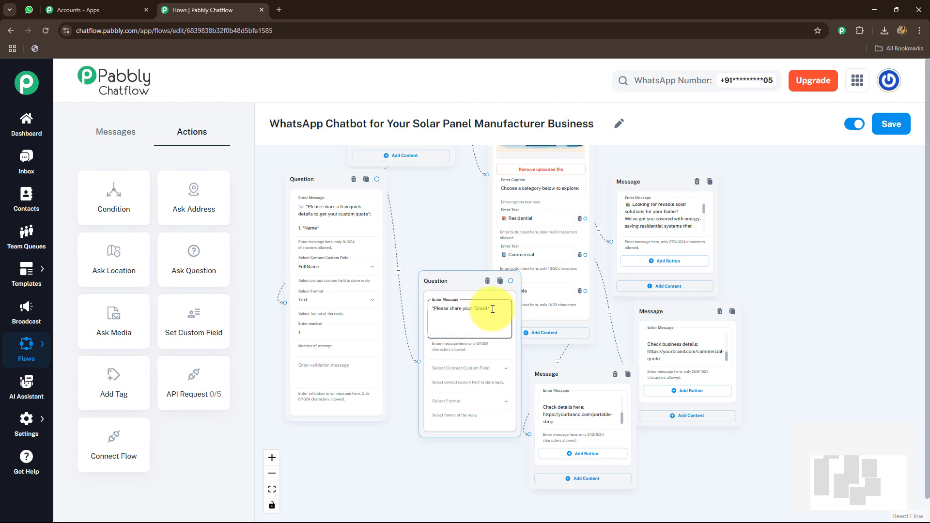
# Store the email question's reply in the Email contact custom field with the Email format
pyautogui.scroll(4, 406, 402)
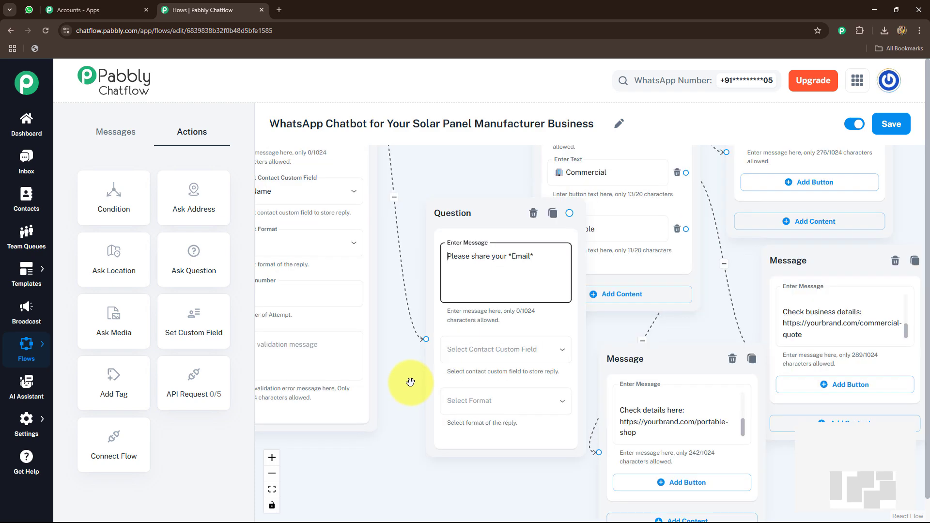
pyautogui.moveTo(410, 382); pyautogui.dragTo(378, 339)
pyautogui.click(457, 312)
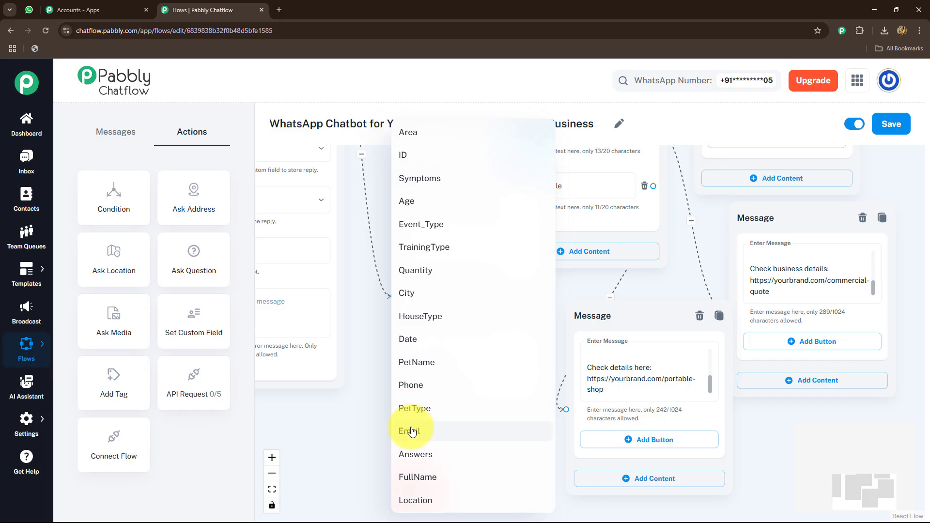
pyautogui.click(410, 431)
pyautogui.click(453, 361)
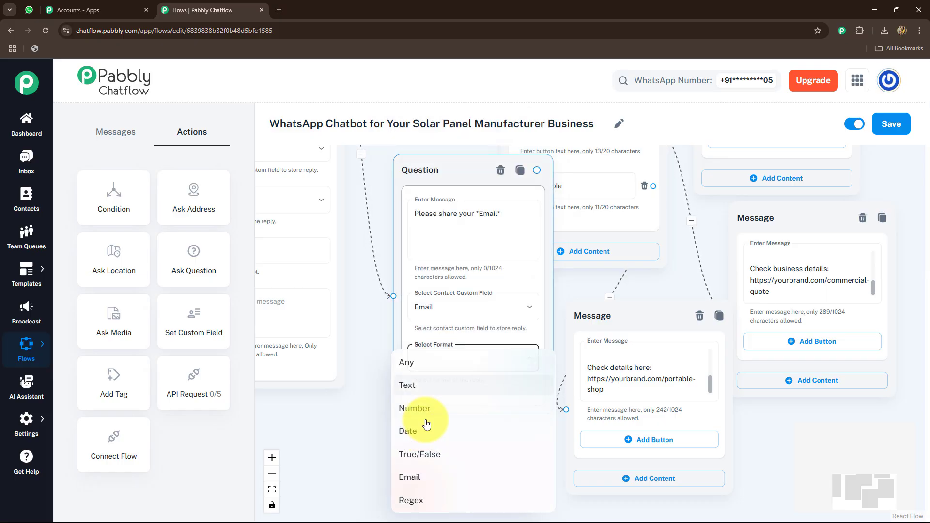
pyautogui.click(409, 476)
# Rearrange the email question and the Residential, Commercial and Portable message nodes on the canvas, spacing them apart
pyautogui.moveTo(359, 439); pyautogui.dragTo(342, 337)
pyautogui.click(582, 426)
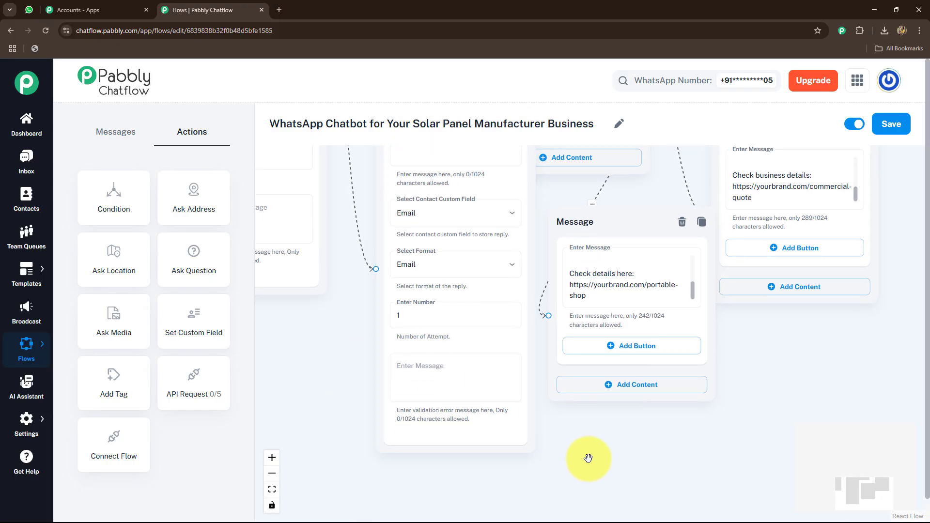
pyautogui.moveTo(332, 282); pyautogui.dragTo(356, 396)
pyautogui.moveTo(449, 187); pyautogui.dragTo(420, 229)
pyautogui.moveTo(540, 325); pyautogui.dragTo(468, 292)
pyautogui.scroll(-6, 469, 292)
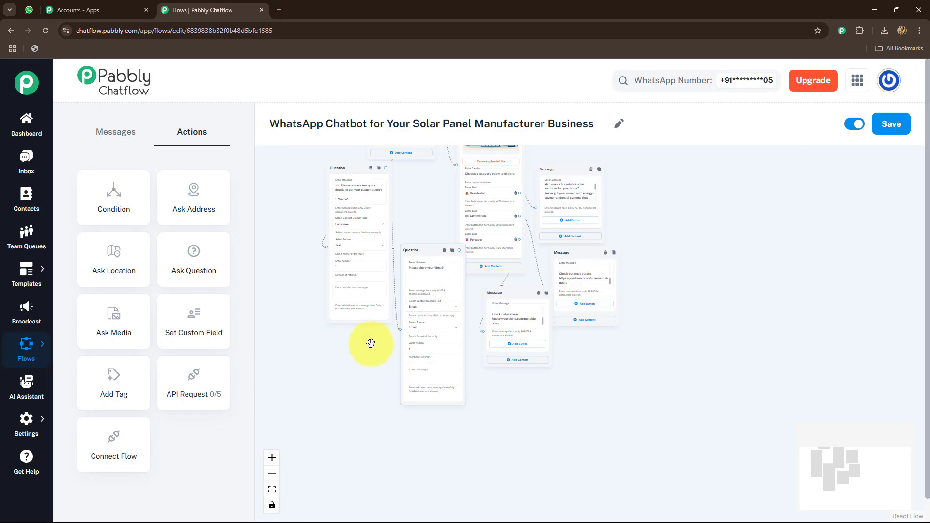
pyautogui.moveTo(448, 228); pyautogui.dragTo(504, 169)
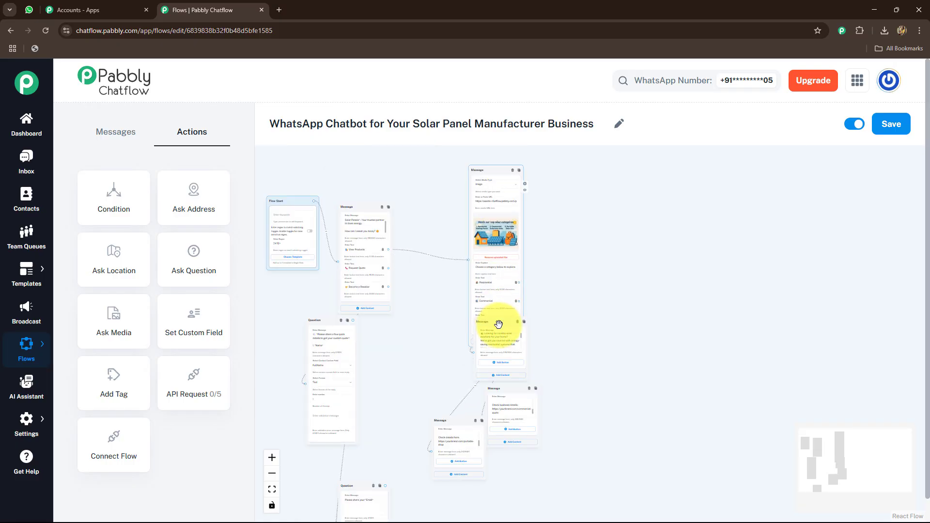
pyautogui.moveTo(499, 324); pyautogui.dragTo(624, 188)
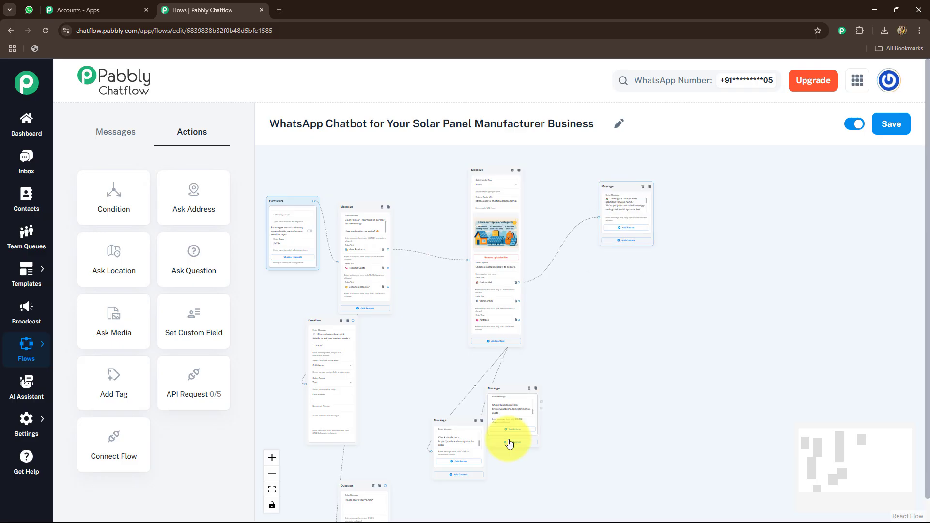
pyautogui.moveTo(510, 395); pyautogui.dragTo(593, 355)
pyautogui.moveTo(638, 288); pyautogui.dragTo(641, 283)
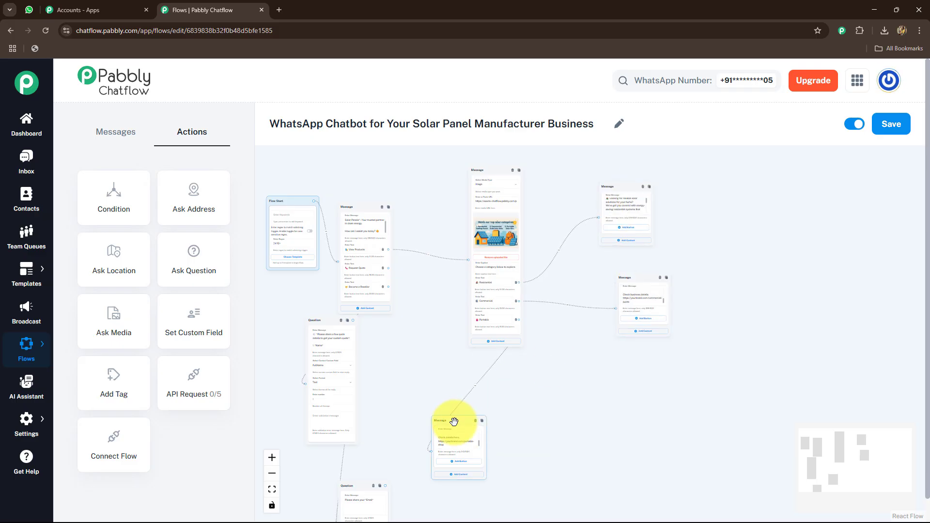
pyautogui.moveTo(454, 421); pyautogui.dragTo(595, 349)
# Connect an Ask Question action to the email question with the text "PLease share the type of property you have: (Home/Office/Farm/etc)"
pyautogui.scroll(6, 483, 305)
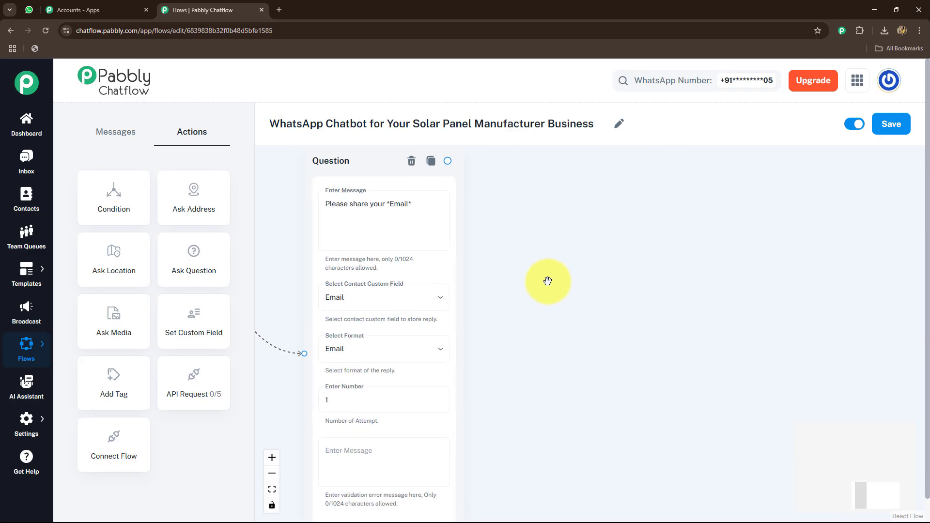
pyautogui.scroll(-5, 594, 304)
pyautogui.moveTo(597, 356); pyautogui.dragTo(549, 354)
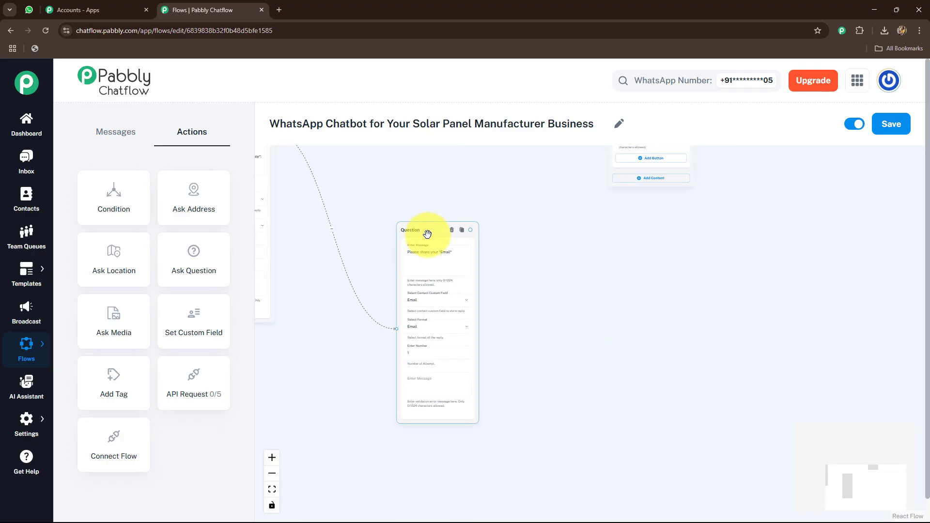
pyautogui.moveTo(427, 234); pyautogui.dragTo(388, 217)
pyautogui.moveTo(194, 251); pyautogui.dragTo(536, 260)
pyautogui.moveTo(441, 213); pyautogui.dragTo(533, 326)
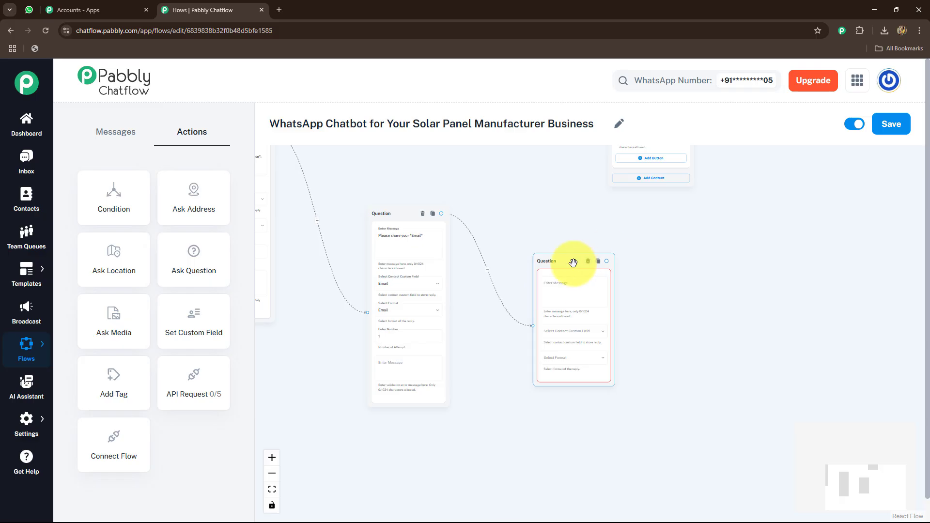
pyautogui.moveTo(573, 262); pyautogui.dragTo(512, 244)
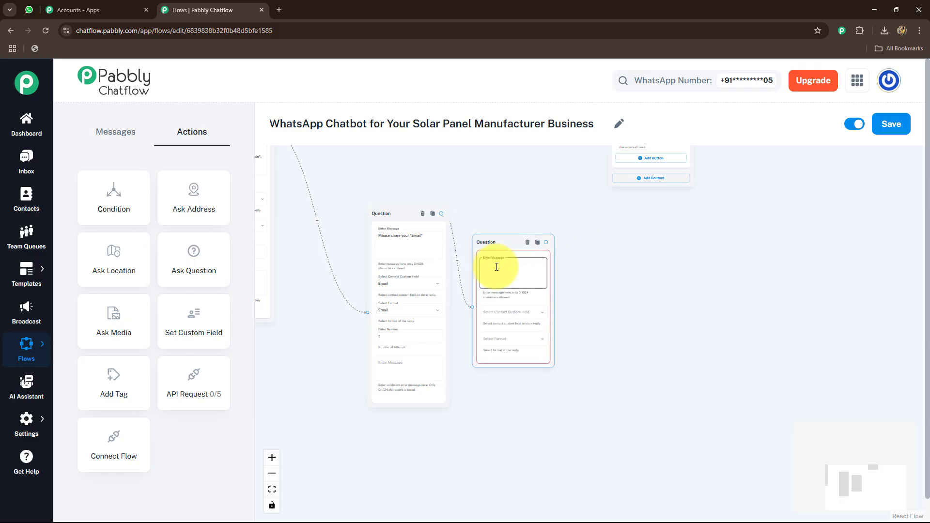
pyautogui.scroll(5, 501, 269)
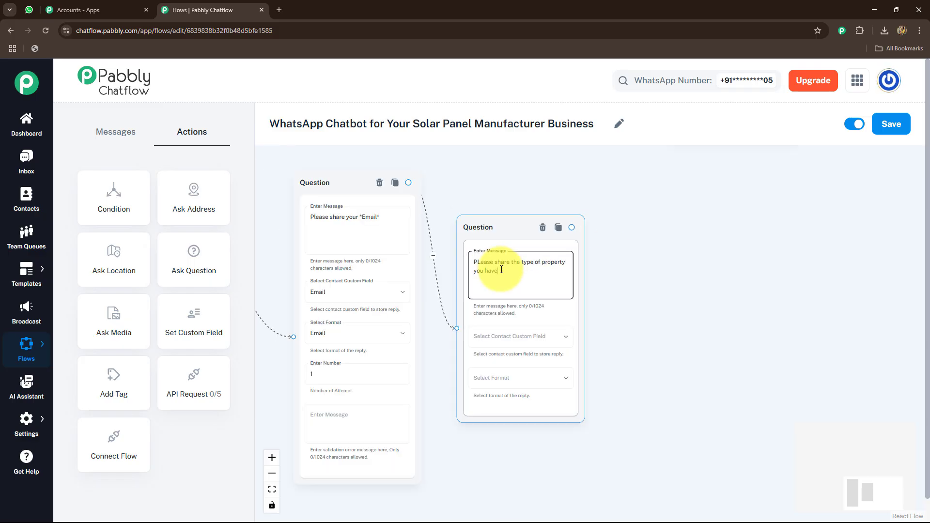
pyautogui.write(': (Home/Office/Farm/etc')
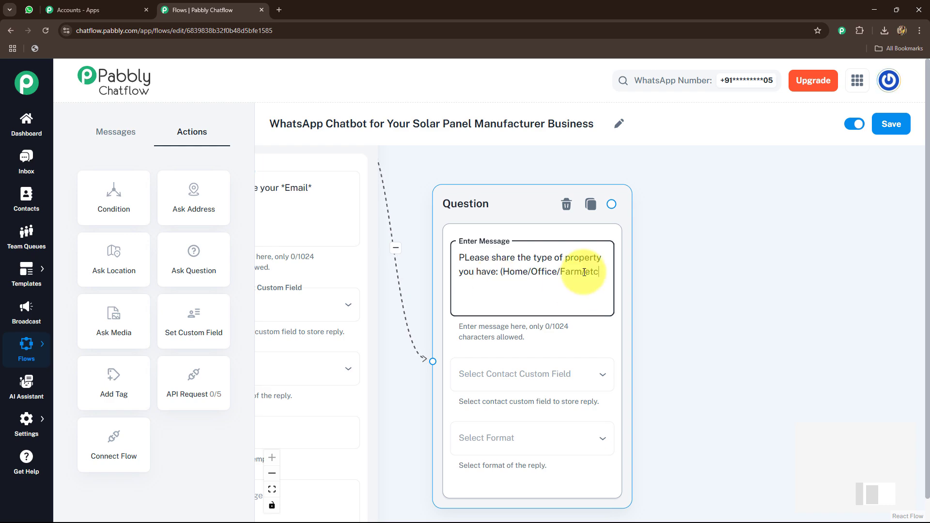
pyautogui.write(')')
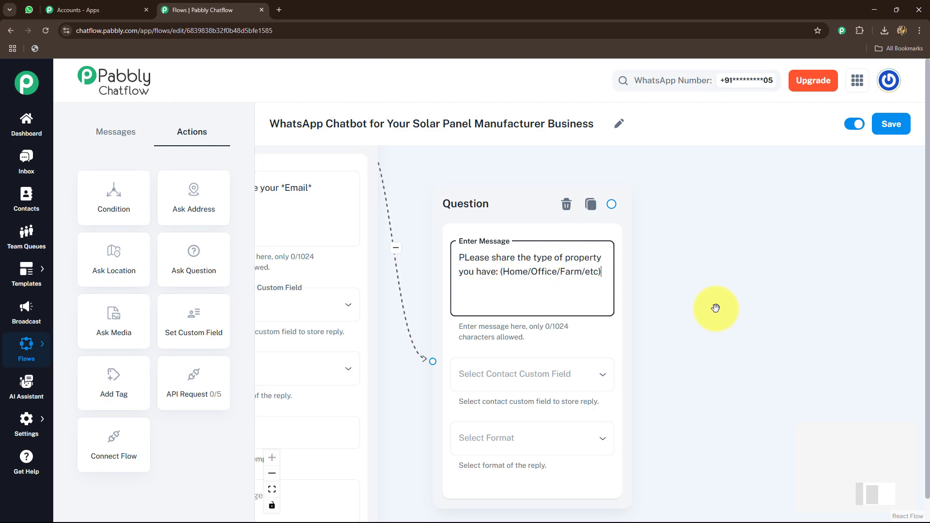
# Store the property type question's reply in the HouseType contact custom field with the Text format
pyautogui.moveTo(712, 307); pyautogui.dragTo(693, 274)
pyautogui.click(533, 345)
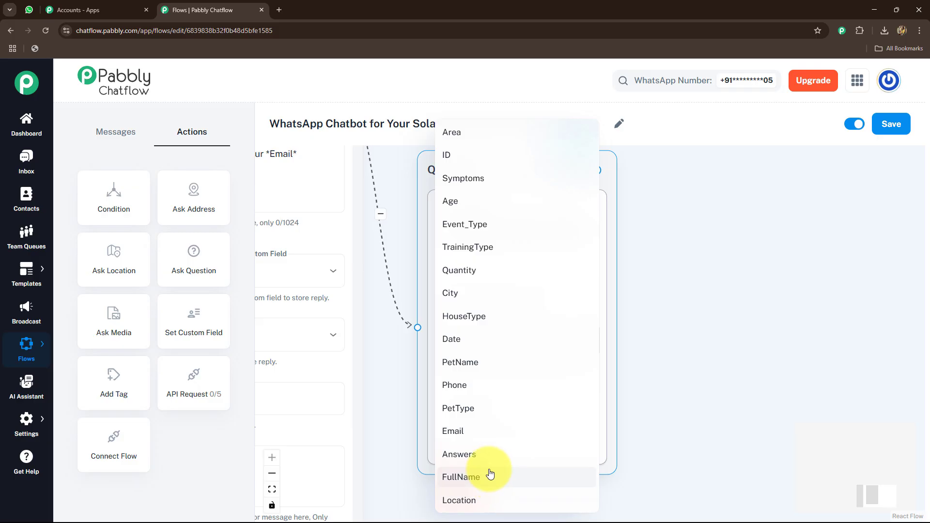
pyautogui.click(475, 316)
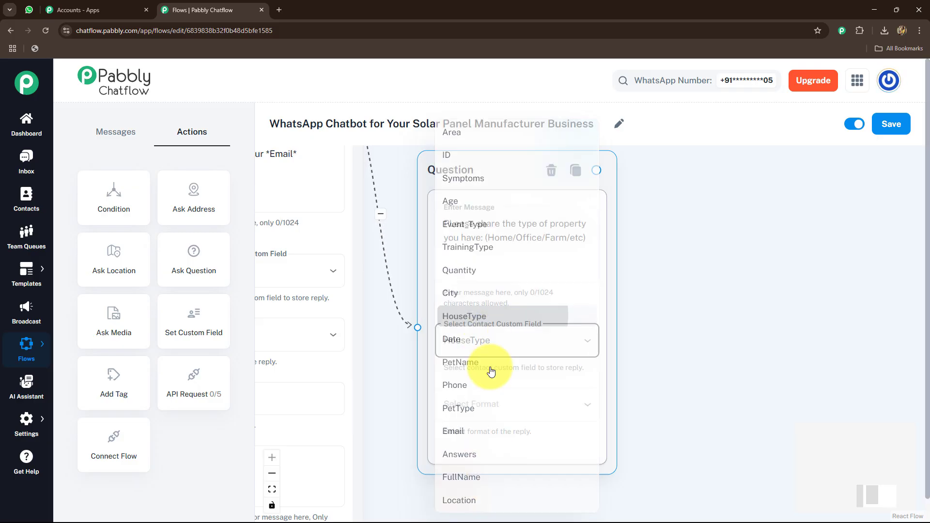
pyautogui.click(472, 405)
pyautogui.click(465, 388)
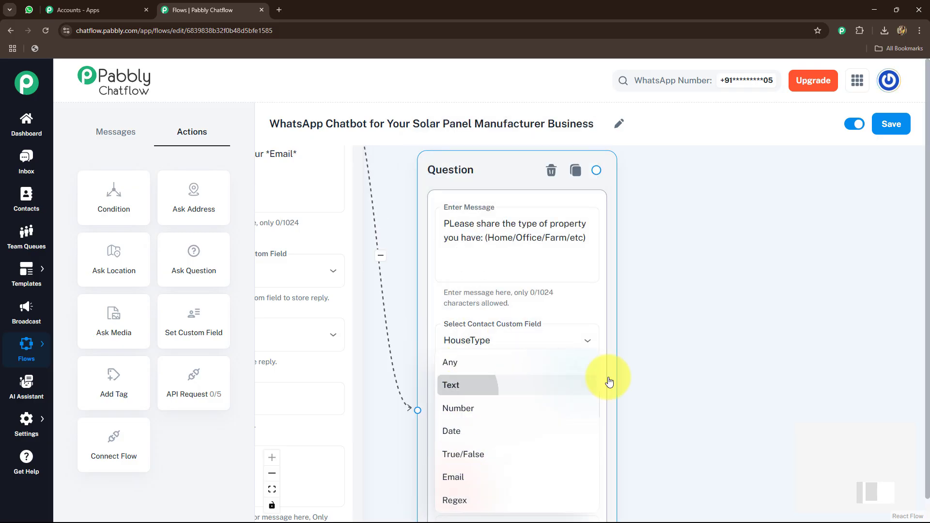
# Connect an Ask Question action to the property type question with the text "Share your *Area*"
pyautogui.moveTo(729, 357); pyautogui.dragTo(583, 352)
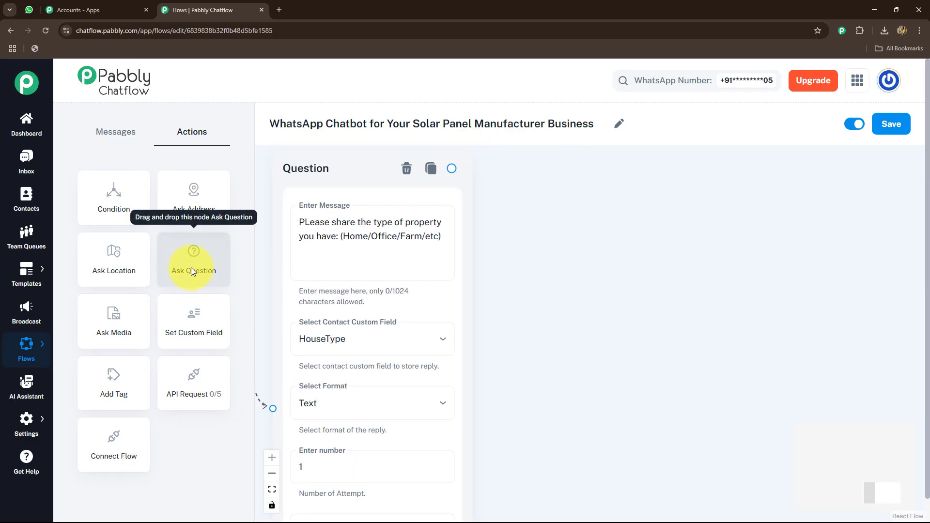
pyautogui.moveTo(192, 268); pyautogui.dragTo(601, 303)
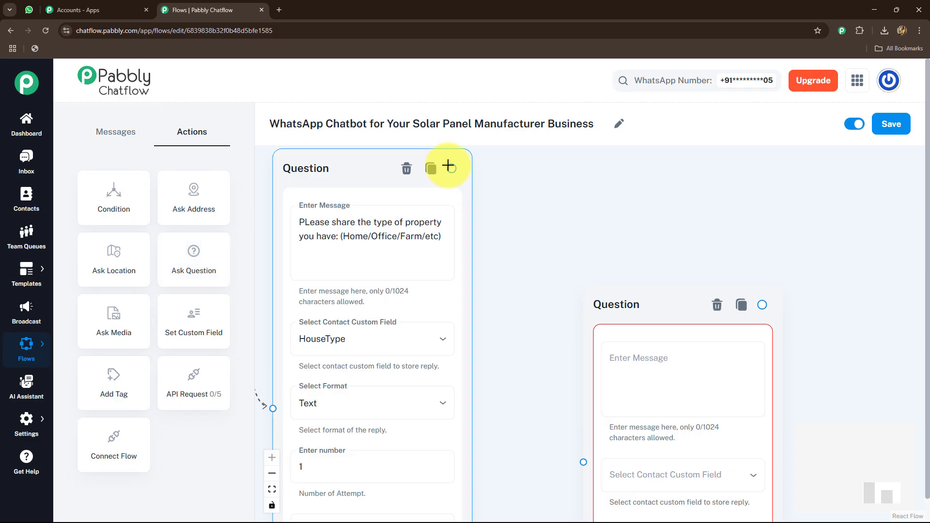
pyautogui.moveTo(451, 168); pyautogui.dragTo(583, 461)
pyautogui.moveTo(622, 318); pyautogui.dragTo(532, 237)
pyautogui.click(557, 285)
pyautogui.write('Share your *Area*')
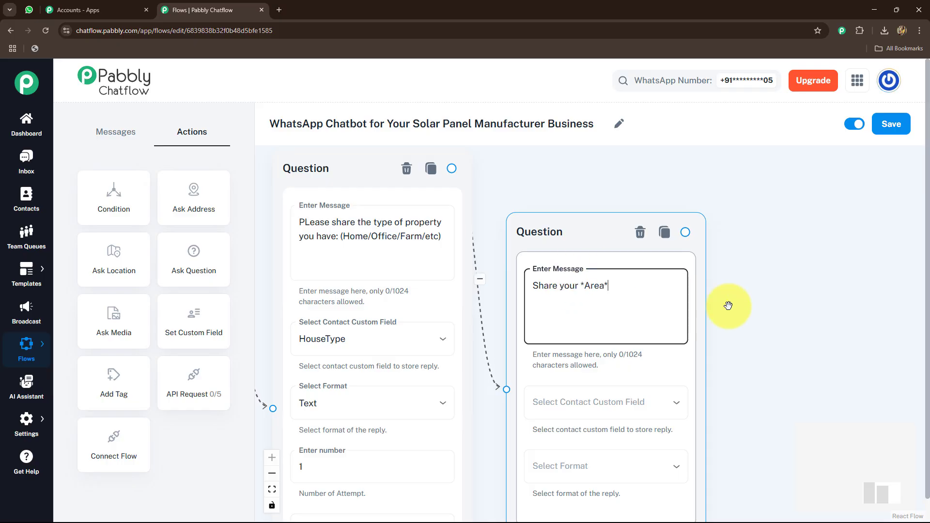
pyautogui.scroll(-4, 734, 290)
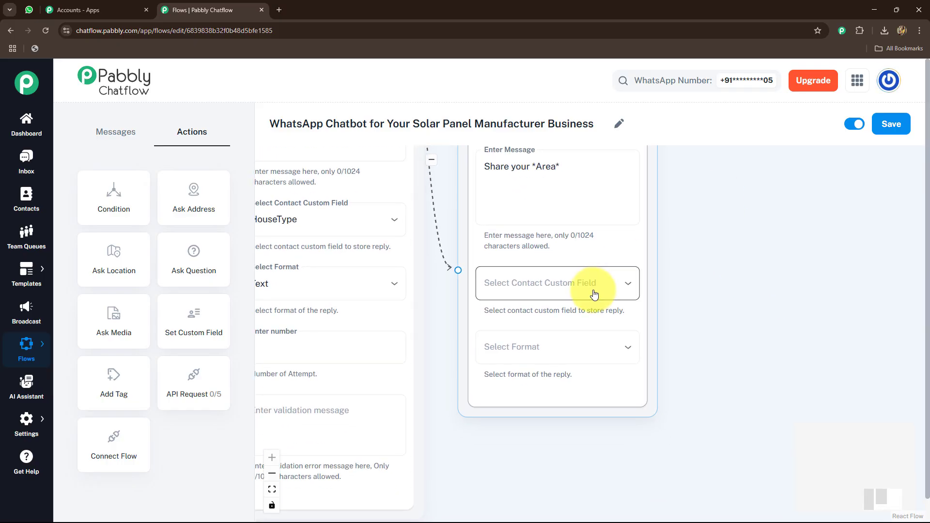
# Store the area question's reply in the Area contact custom field with the Text format
pyautogui.click(592, 285)
pyautogui.click(493, 133)
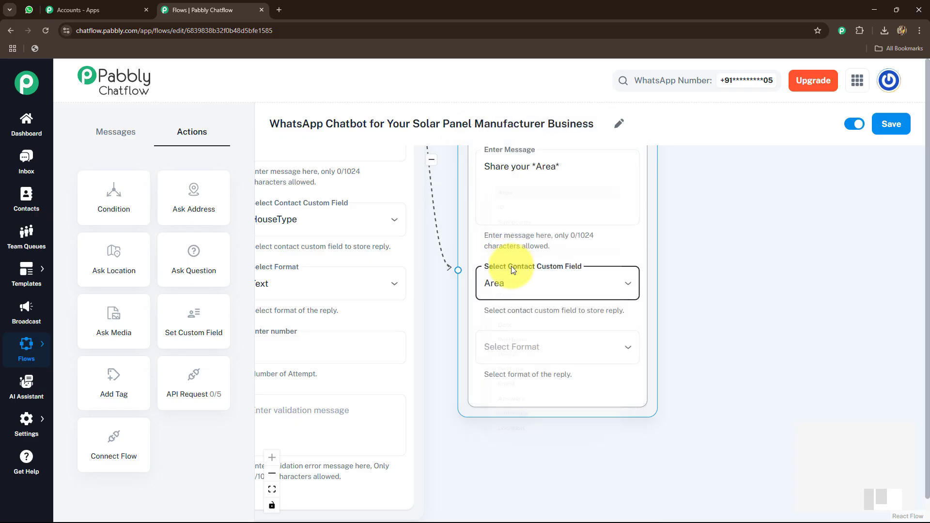
pyautogui.click(500, 348)
pyautogui.click(494, 384)
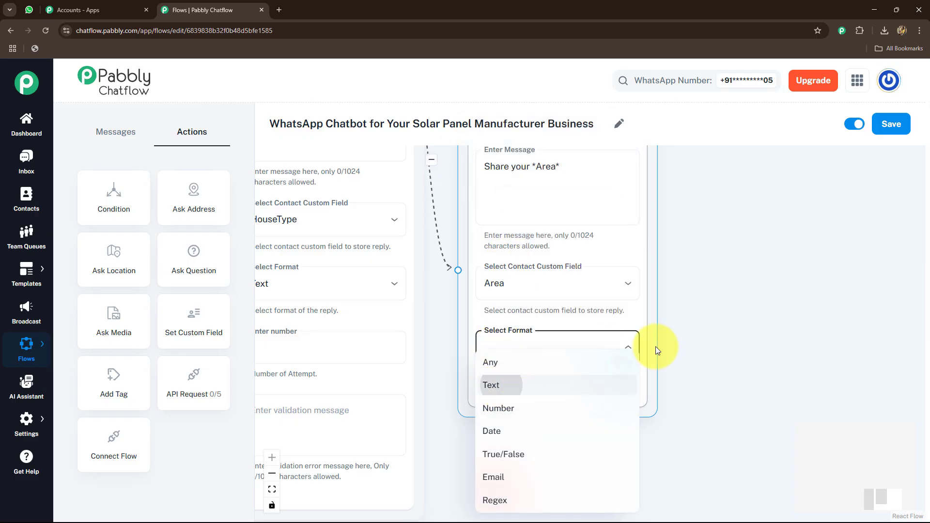
# Add an API Request action to the flow and connect the area question to it
pyautogui.scroll(-5, 574, 293)
pyautogui.moveTo(574, 293); pyautogui.dragTo(700, 328)
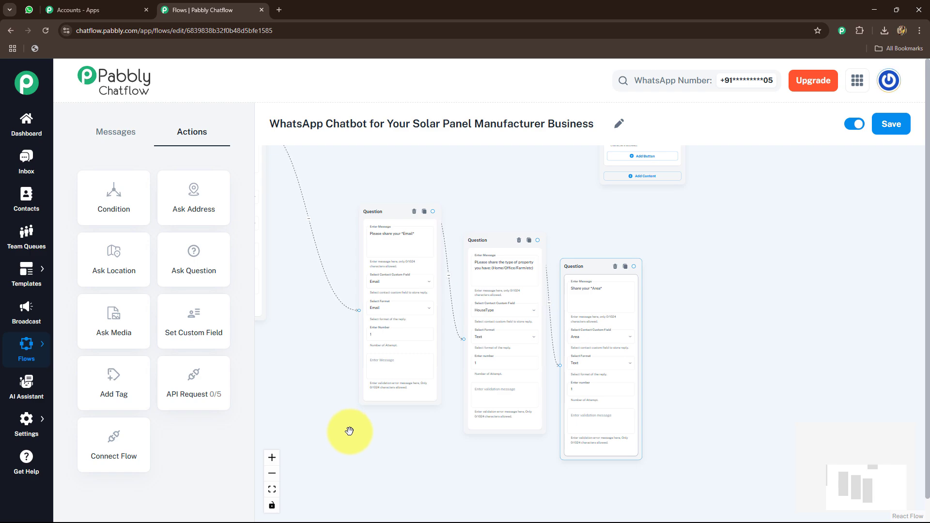
pyautogui.moveTo(827, 347); pyautogui.dragTo(702, 334)
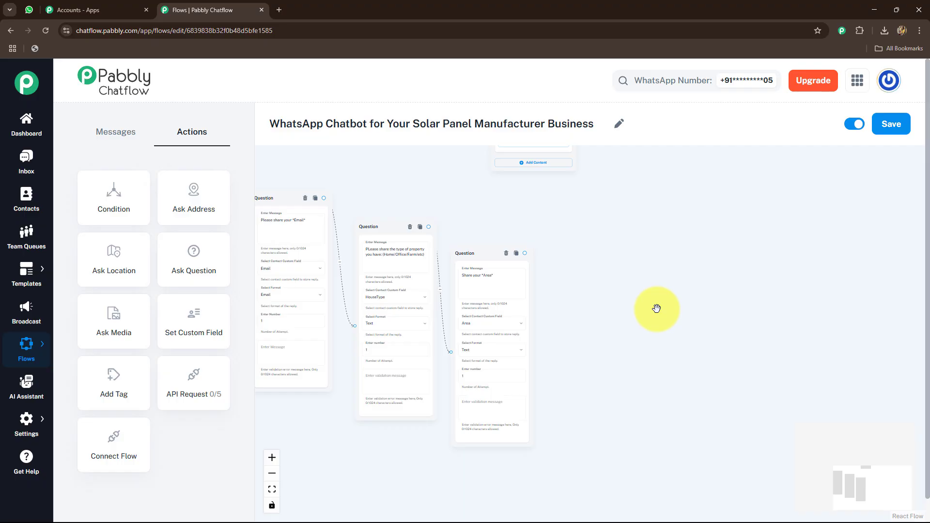
pyautogui.scroll(3, 657, 309)
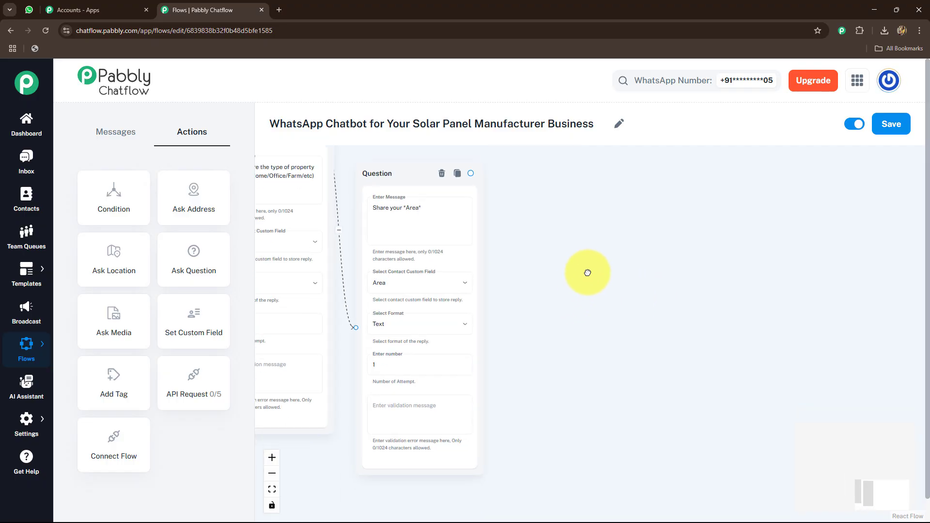
pyautogui.moveTo(184, 386); pyautogui.dragTo(573, 222)
pyautogui.moveTo(470, 173); pyautogui.dragTo(649, 276)
pyautogui.moveTo(807, 281); pyautogui.dragTo(739, 315)
pyautogui.scroll(4, 739, 315)
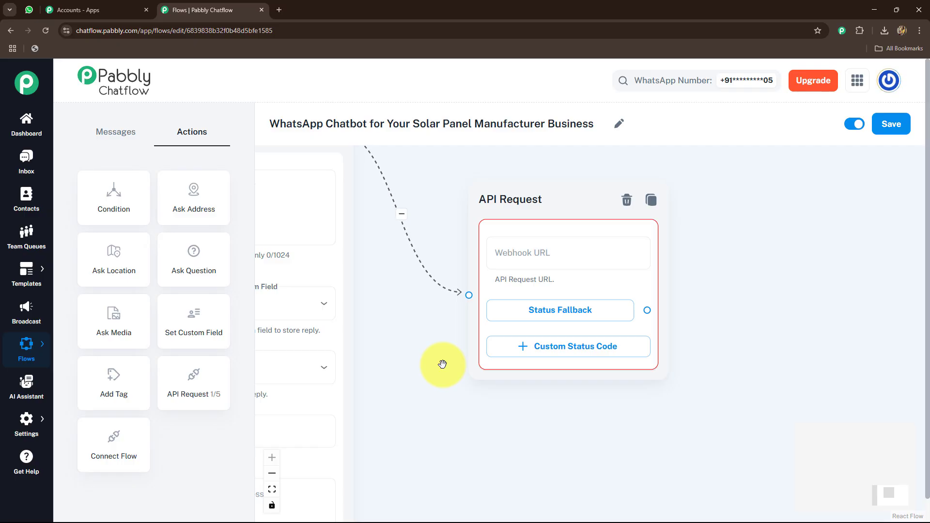
# Switch to the Pabbly apps page and open Pabbly Connect
pyautogui.click(124, 5)
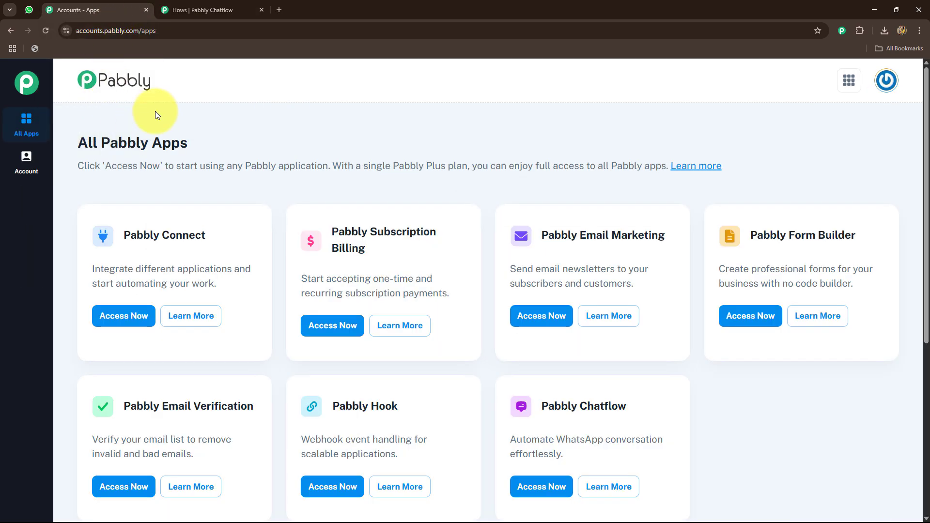
pyautogui.moveTo(123, 235); pyautogui.dragTo(234, 239)
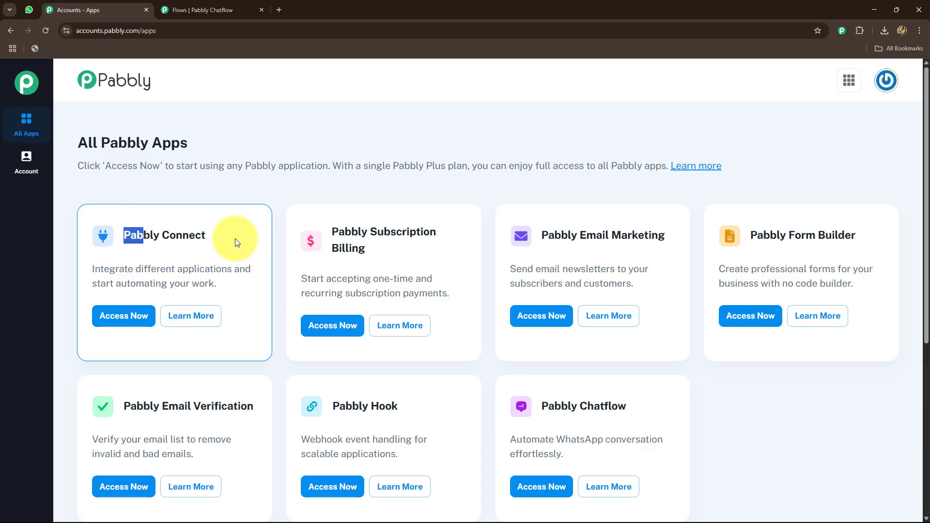
pyautogui.click(123, 316)
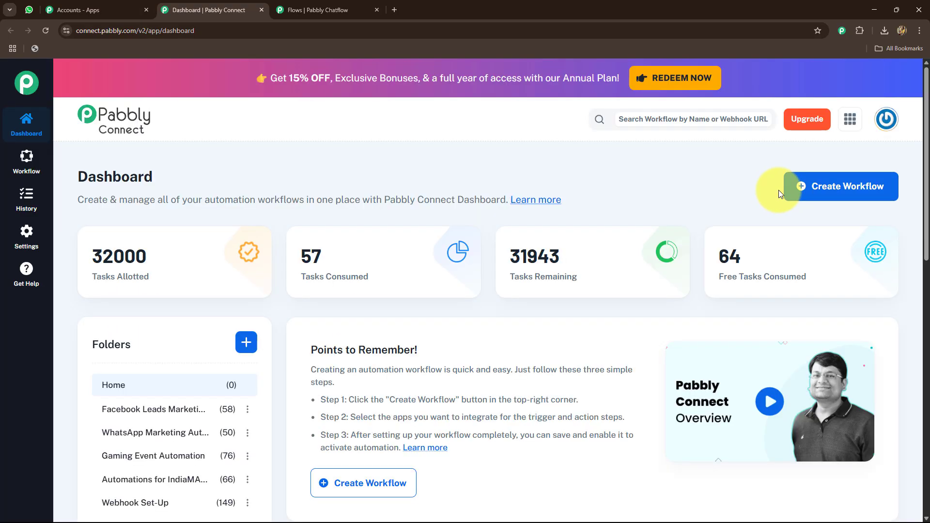
# Create a workflow named "WhatsApp Chatbot for Your Solar Panel Manufacturer Business" in the Automations for Lead Management folder
pyautogui.click(812, 185)
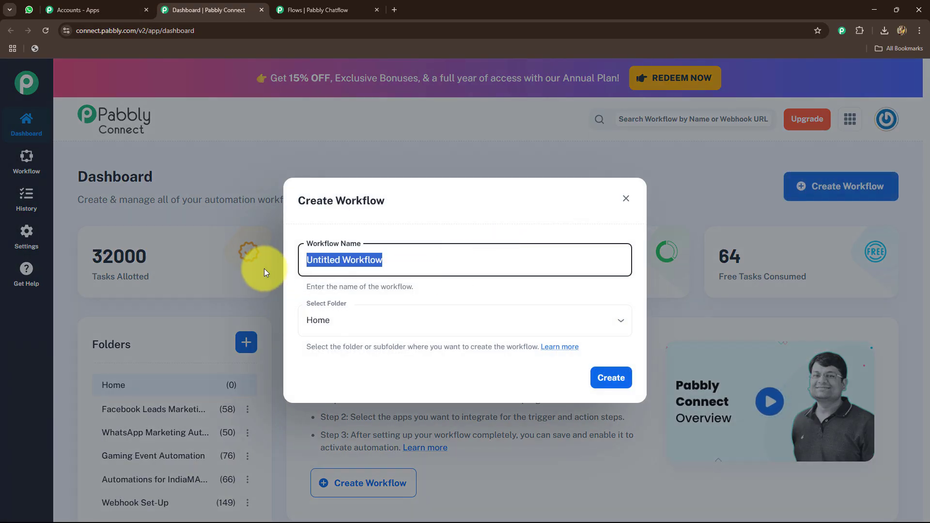
pyautogui.write('WhatsApp Chatbot for Your Solar Panel Manufacturer Business')
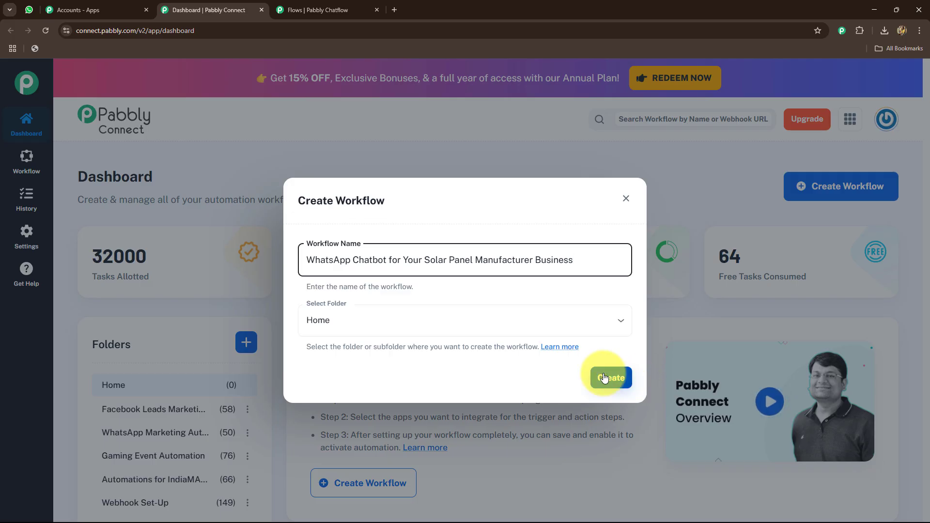
pyautogui.click(452, 321)
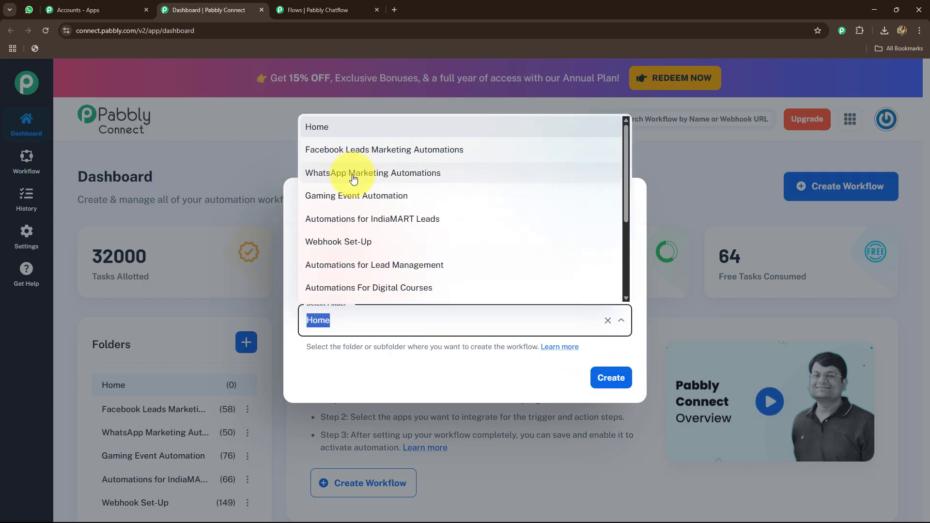
pyautogui.scroll(-2, 353, 179)
pyautogui.click(353, 170)
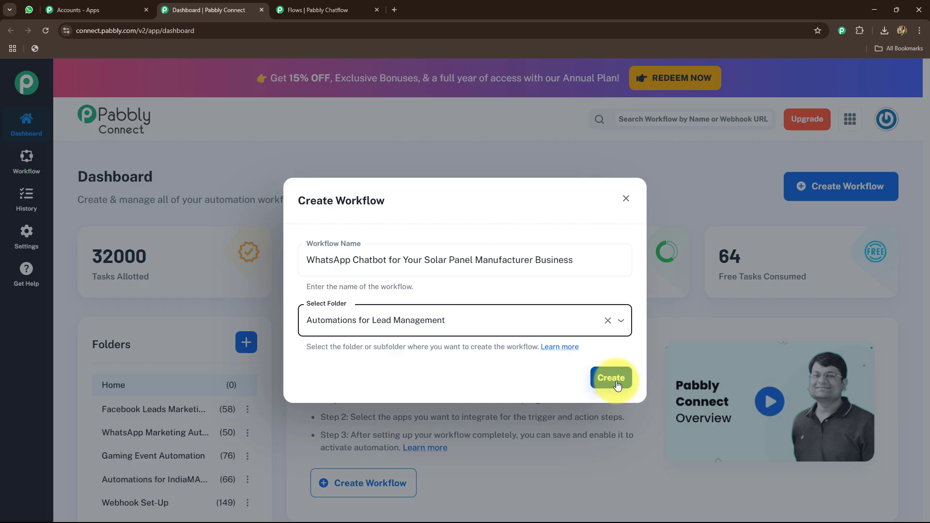
pyautogui.click(615, 383)
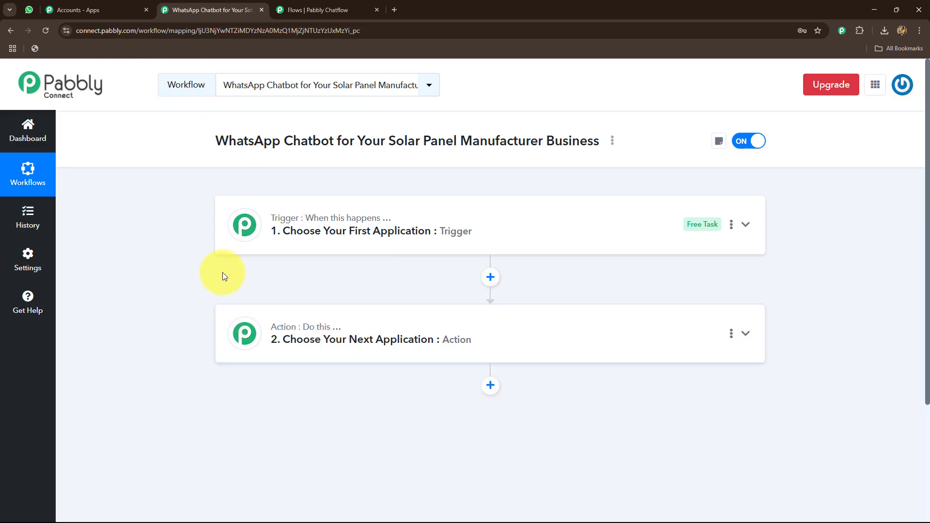
# Switch to Pabbly Chatflow and review the chatbot's question chain and API Request node
pyautogui.moveTo(277, 223)
pyautogui.click(344, 10)
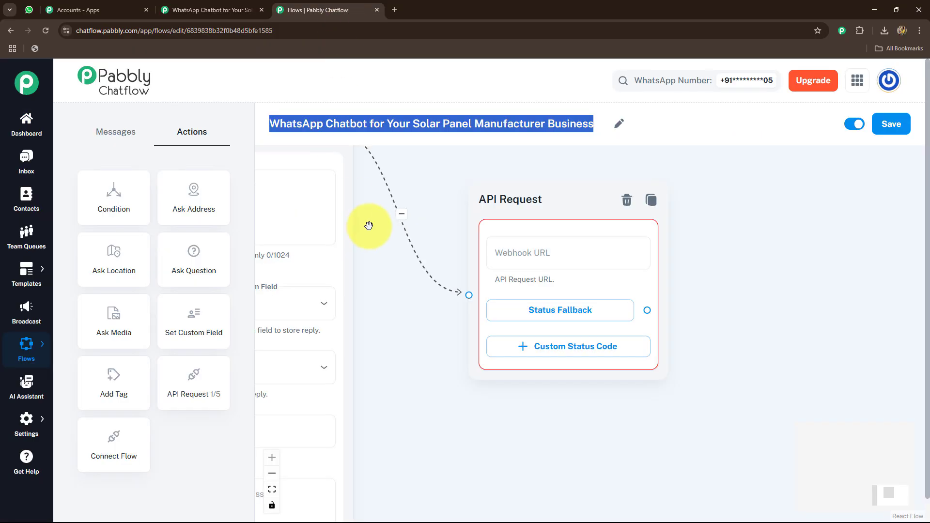
pyautogui.scroll(-8, 400, 276)
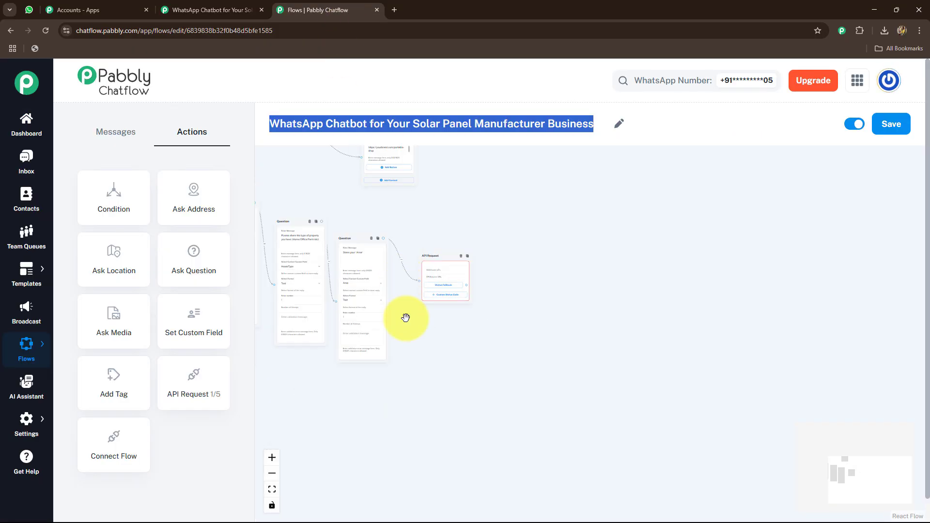
pyautogui.click(524, 390)
pyautogui.moveTo(524, 390); pyautogui.dragTo(581, 440)
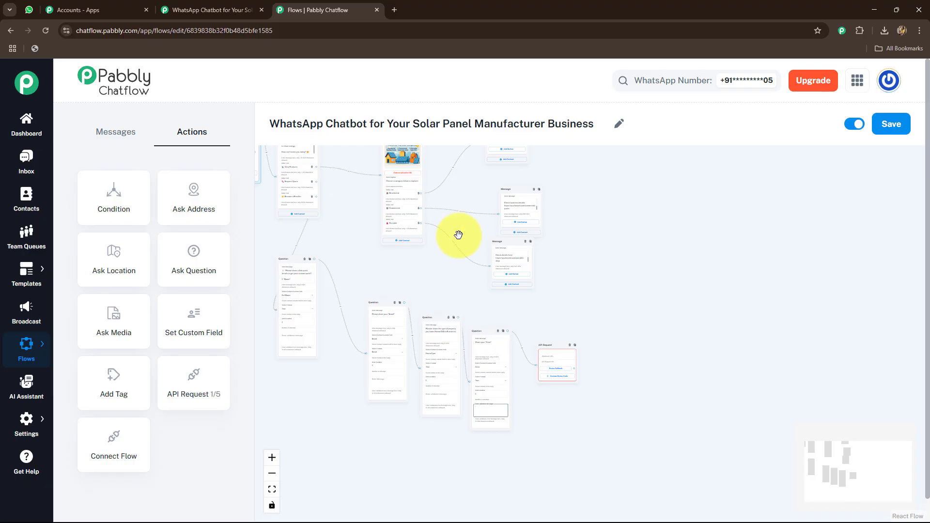
# Switch back to the Pabbly Connect workflow and choose Pabbly Chatflow as the trigger app
pyautogui.click(199, 10)
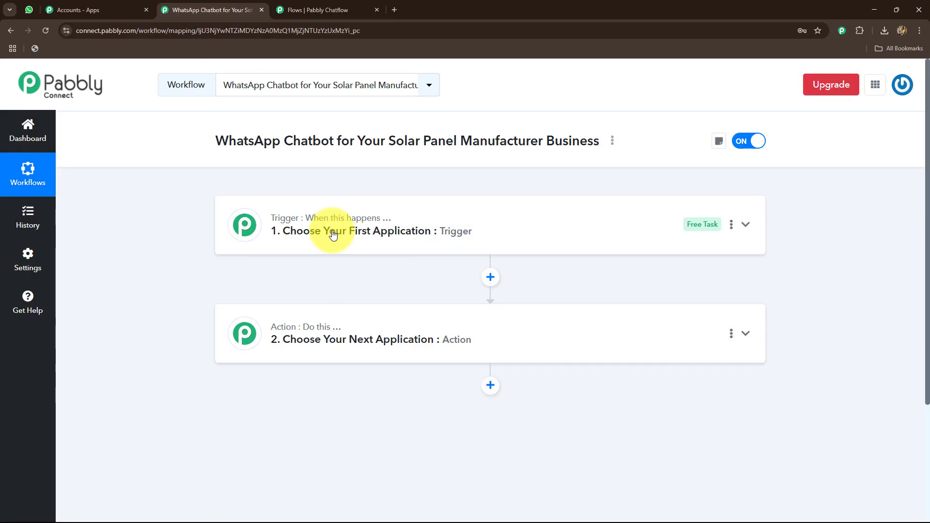
pyautogui.click(359, 231)
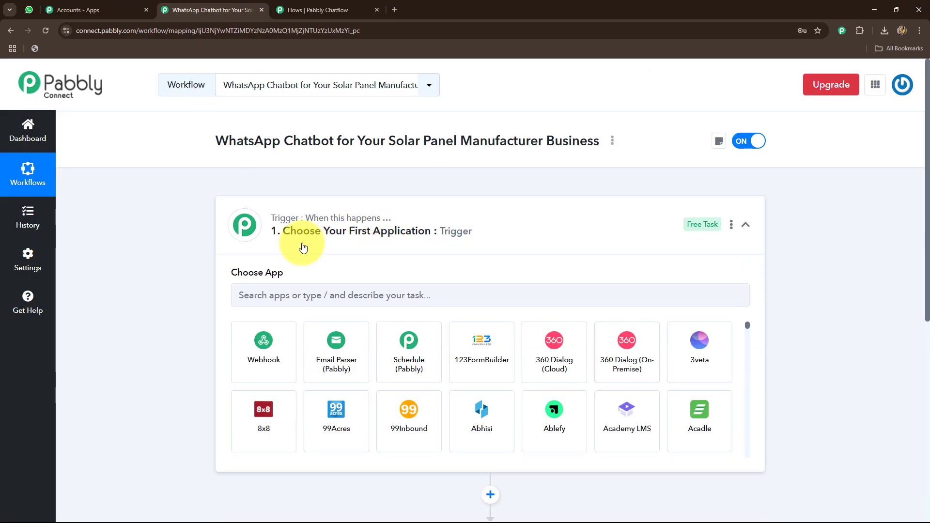
pyautogui.click(288, 286)
pyautogui.write('Pabb')
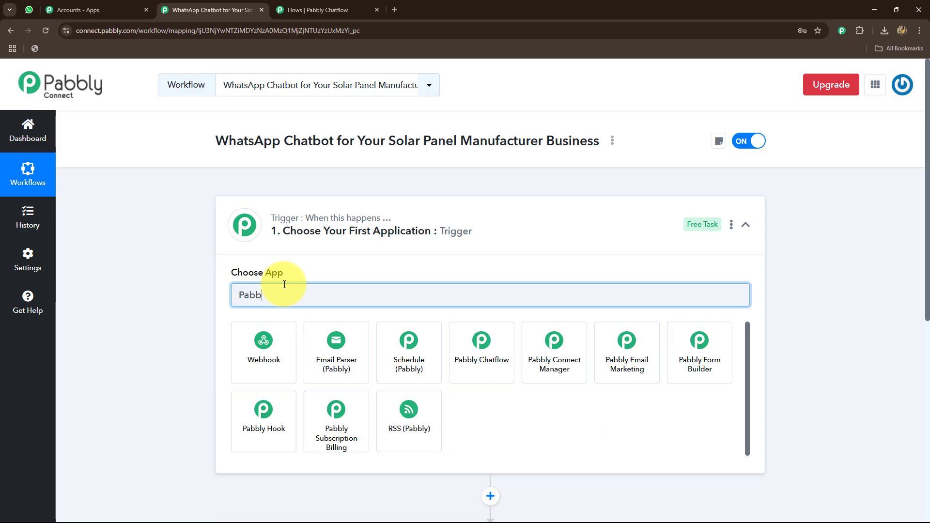
pyautogui.write('ly')
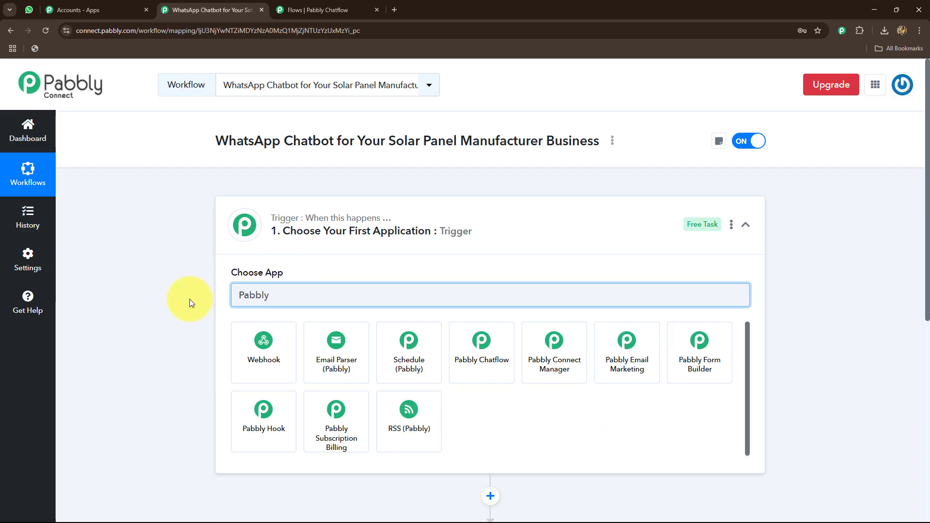
pyautogui.click(482, 356)
# Choose Google Sheets as the workflow's action app
pyautogui.scroll(-2, 306, 272)
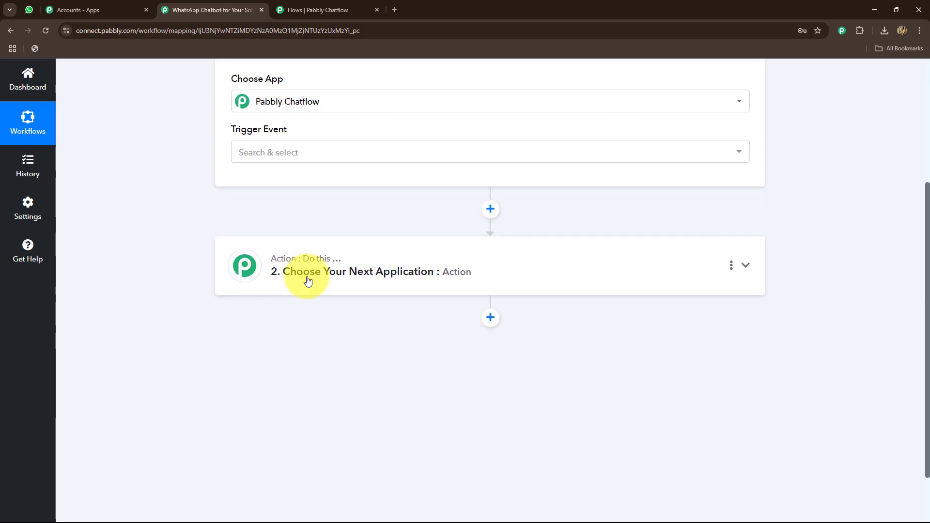
pyautogui.click(307, 275)
pyautogui.click(276, 264)
pyautogui.write('Goo')
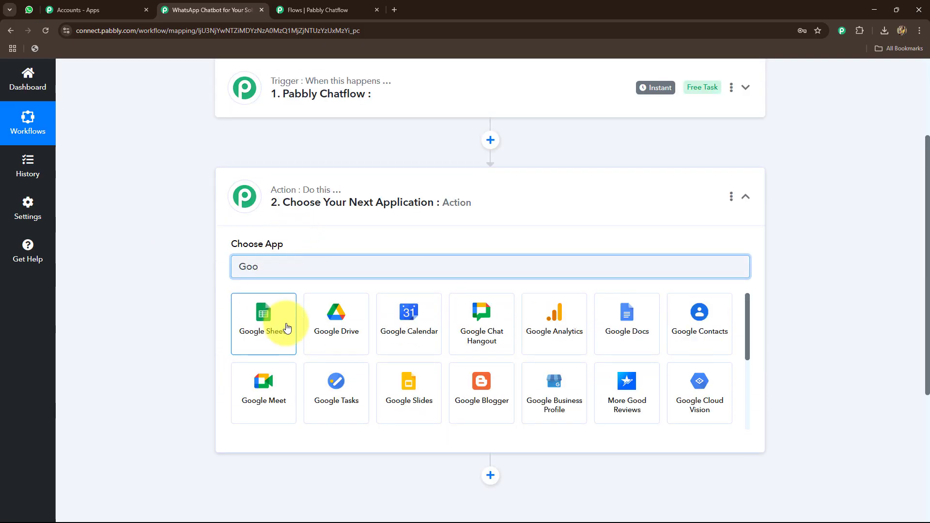
pyautogui.click(287, 328)
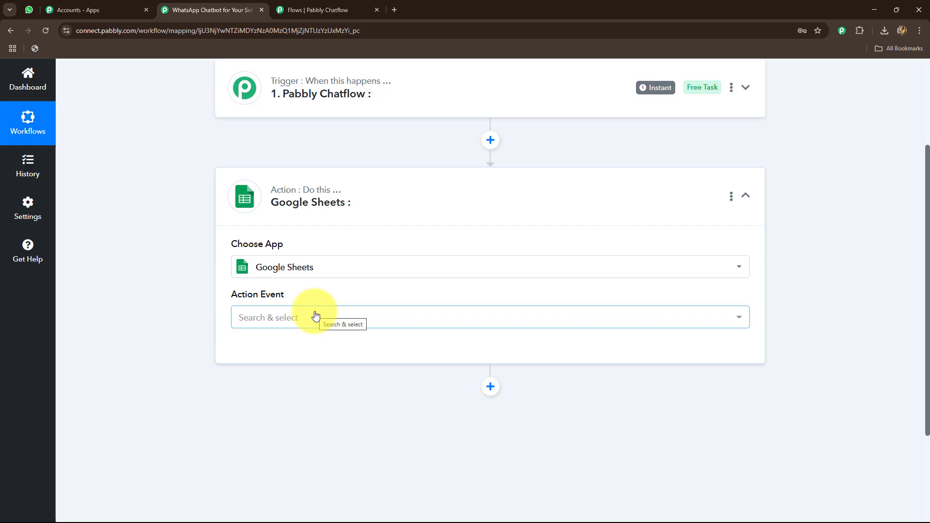
pyautogui.click(314, 313)
pyautogui.click(113, 247)
# Set the Pabbly Chatflow trigger event to New Message Received
pyautogui.scroll(2, 188, 229)
pyautogui.click(291, 179)
pyautogui.scroll(-1, 252, 251)
pyautogui.click(252, 250)
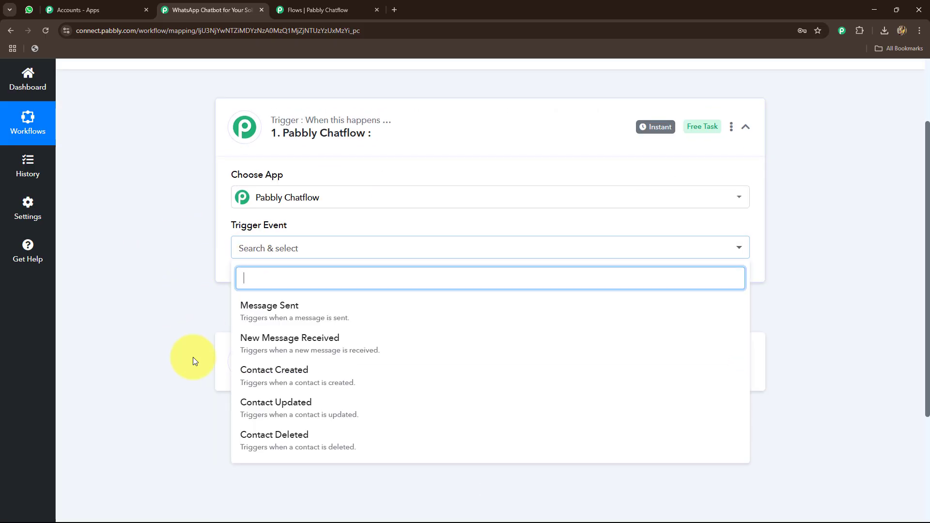
pyautogui.scroll(-3, 187, 334)
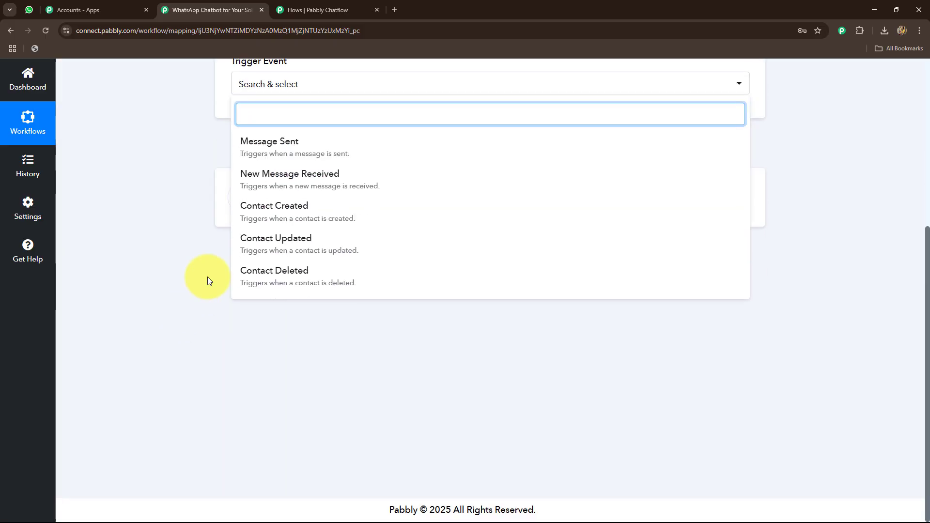
pyautogui.click(276, 182)
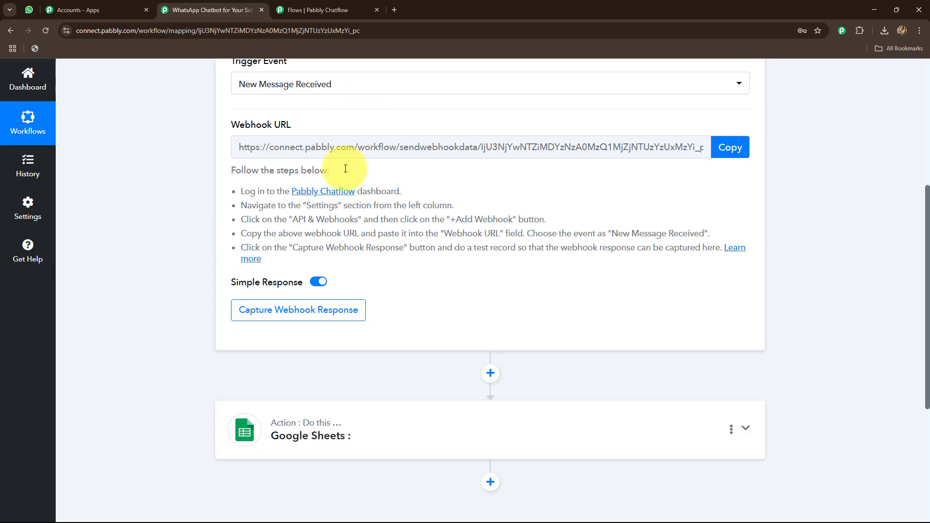
# Copy the trigger's webhook URL and enter it in Chatflow's API Request node, with the request method set to POST
pyautogui.click(721, 146)
pyautogui.click(308, 8)
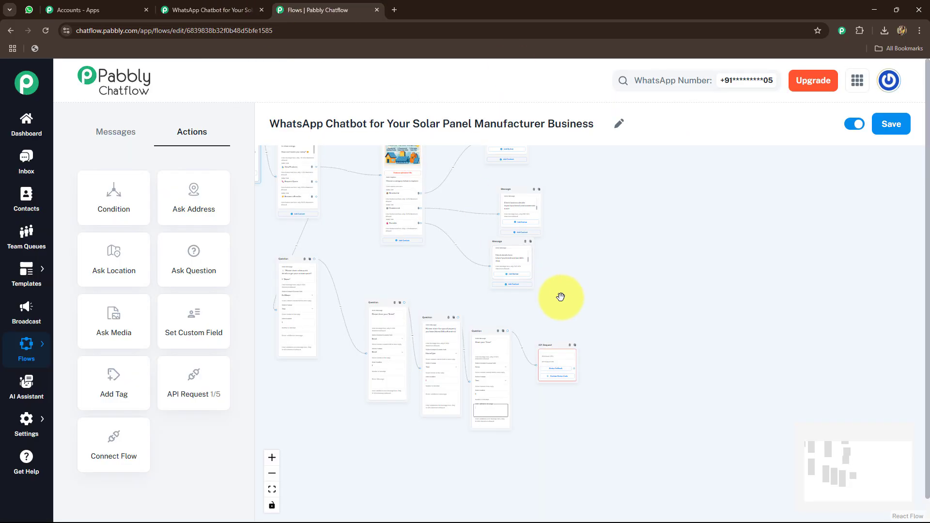
pyautogui.scroll(5, 560, 297)
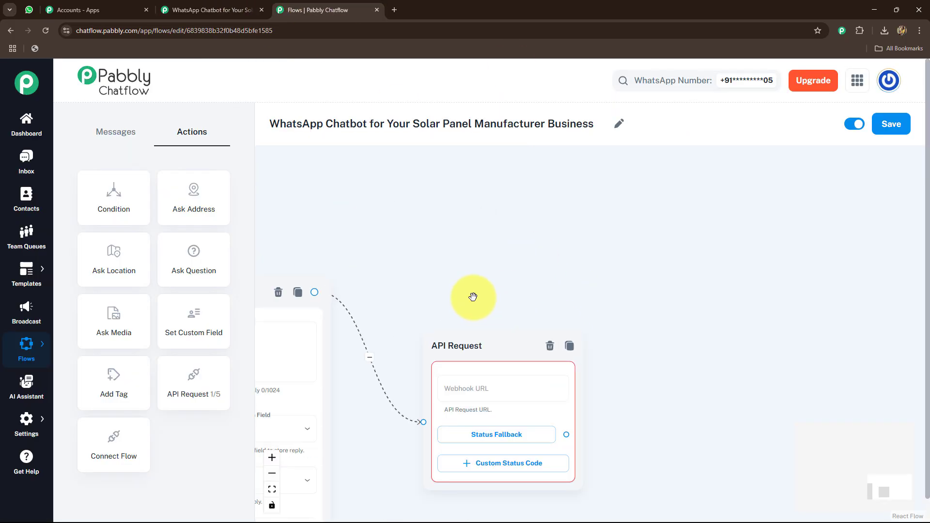
pyautogui.moveTo(460, 252); pyautogui.dragTo(449, 134)
pyautogui.click(468, 273)
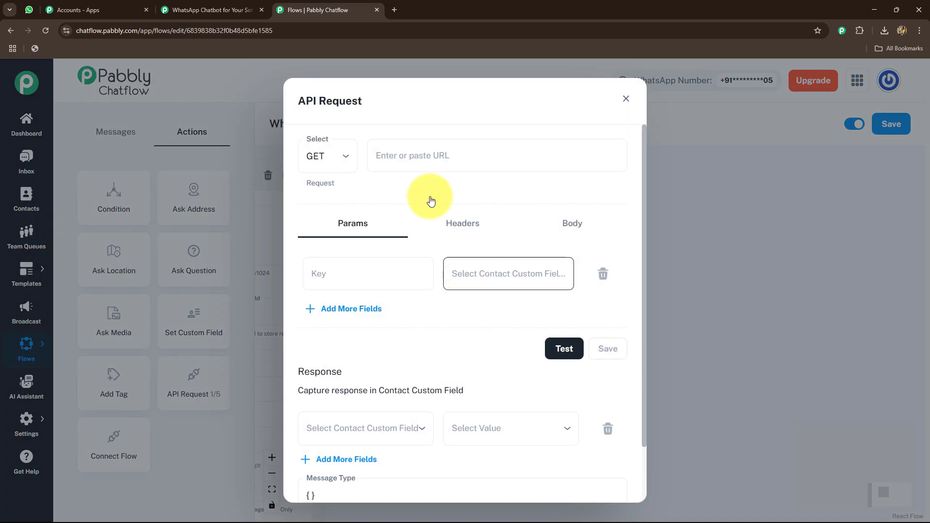
pyautogui.click(339, 155)
pyautogui.click(321, 206)
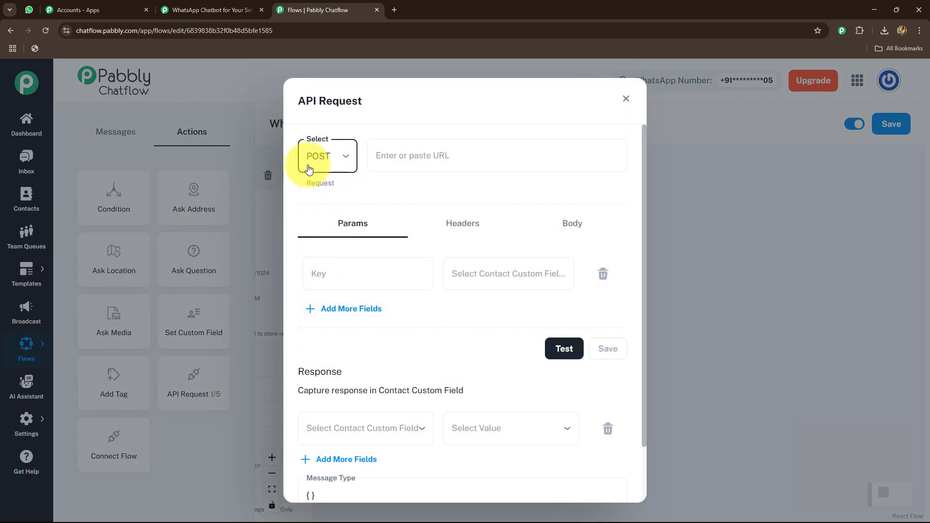
pyautogui.click(395, 155)
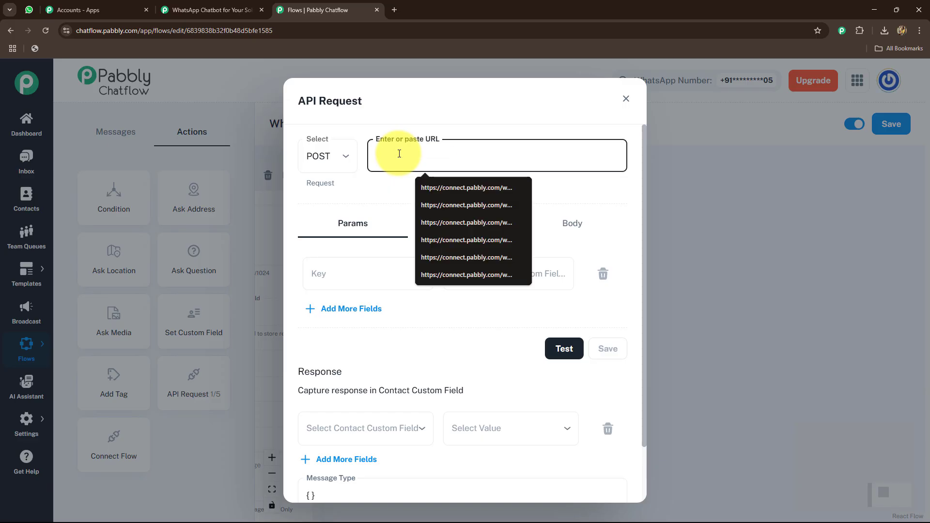
pyautogui.hotkey('ctrl', 'v')
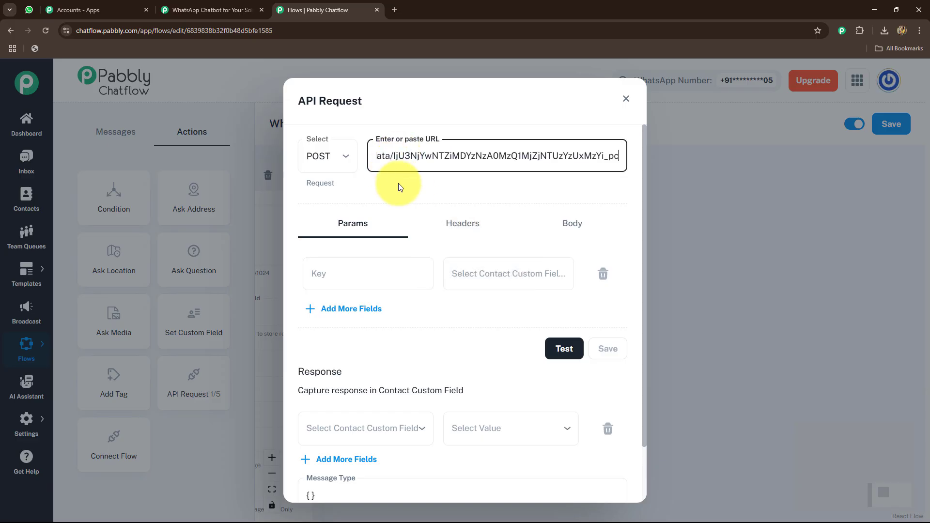
# Fill the API Request's first parameter with the key FullName and the contact custom field $FullName
pyautogui.click(381, 281)
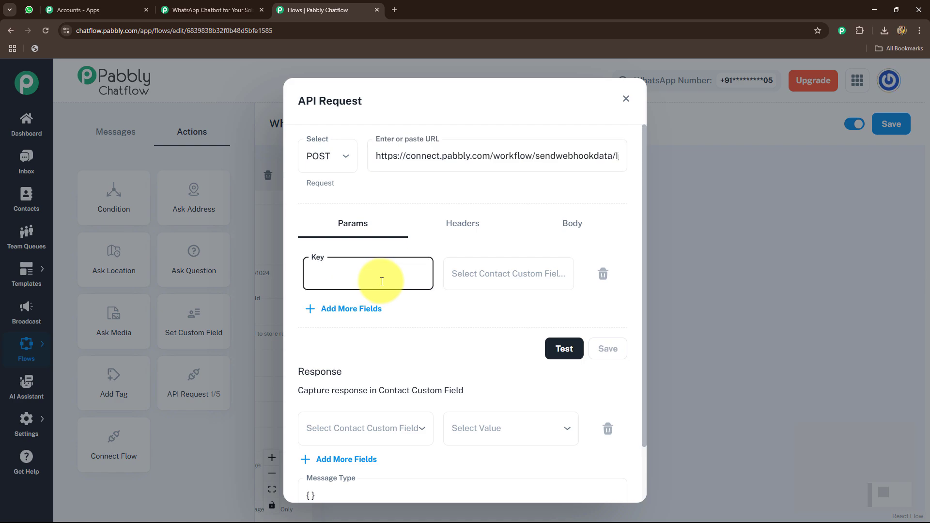
pyautogui.click(484, 273)
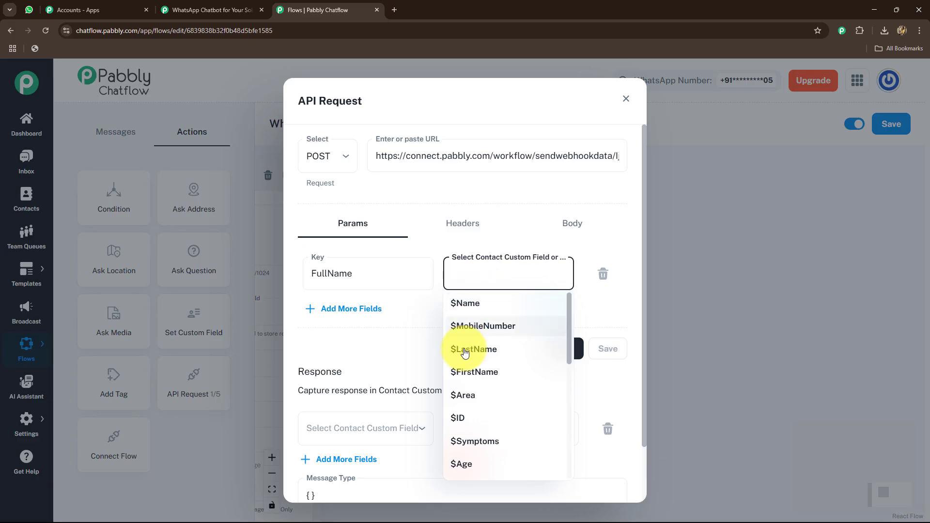
pyautogui.scroll(-2, 471, 421)
pyautogui.scroll(-1, 472, 419)
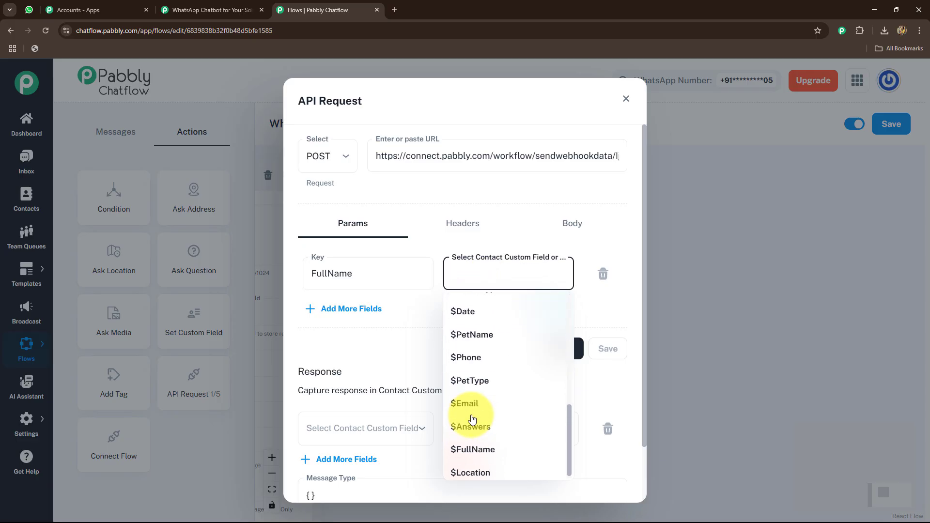
pyautogui.click(473, 447)
# Add a second parameter to the API Request with the key Email and the custom field $Email
pyautogui.click(359, 311)
pyautogui.click(344, 323)
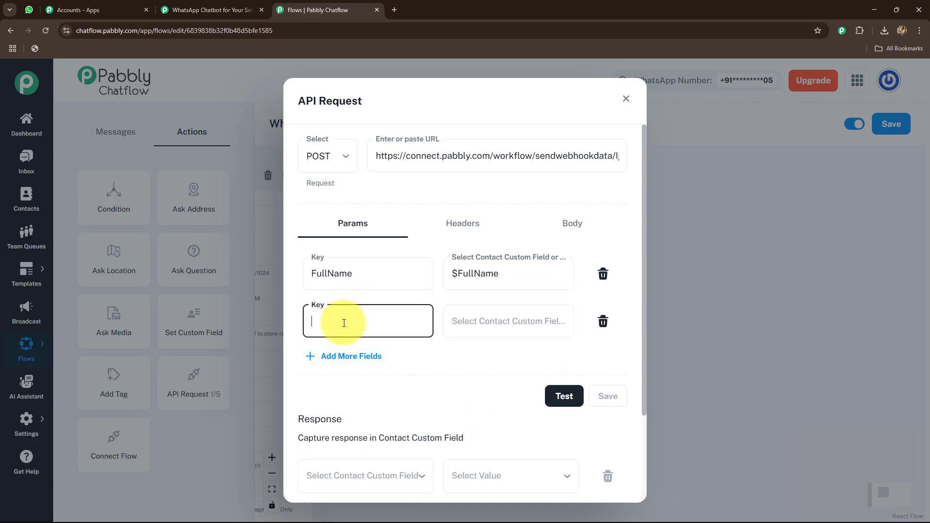
pyautogui.click(471, 324)
pyautogui.scroll(-3, 467, 214)
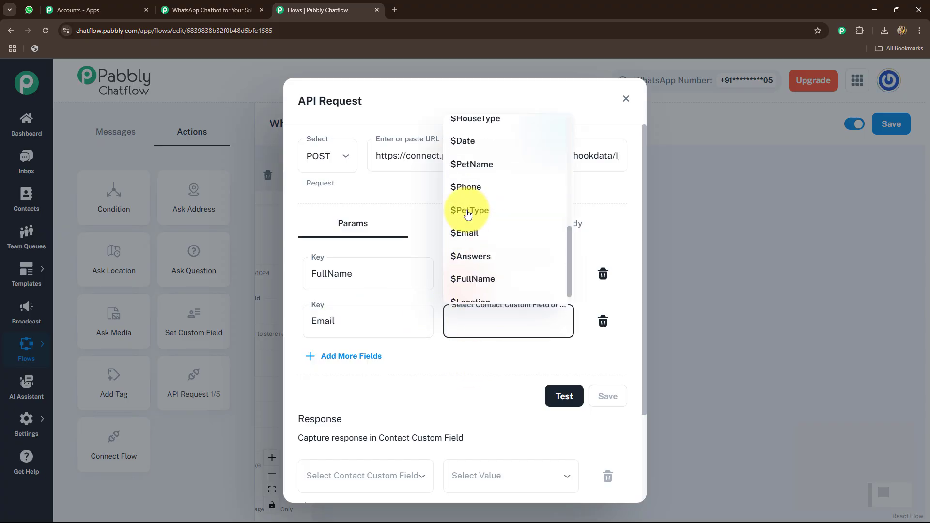
pyautogui.click(463, 225)
# Add a third parameter with the key HouseType, without a space, and the custom field $HouseType
pyautogui.click(341, 356)
pyautogui.click(331, 372)
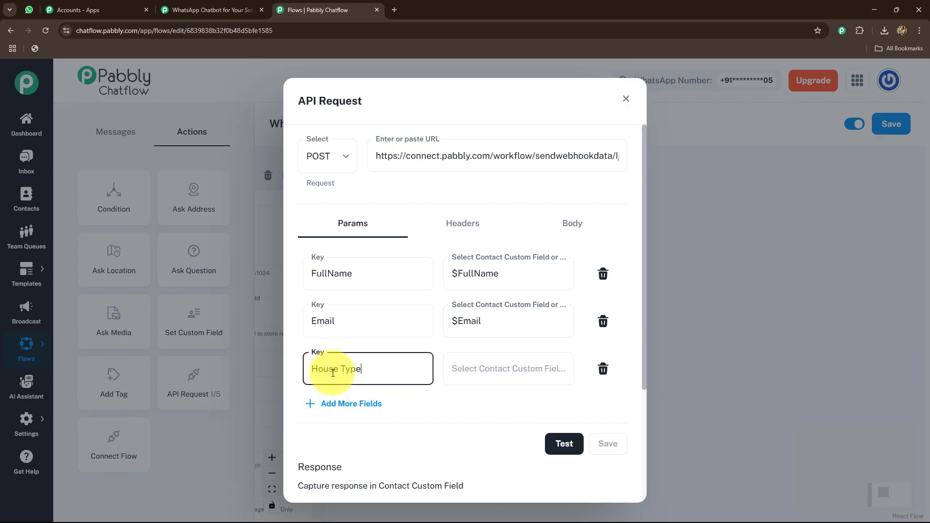
pyautogui.click(338, 370)
pyautogui.press('BackSpace')
pyautogui.click(496, 379)
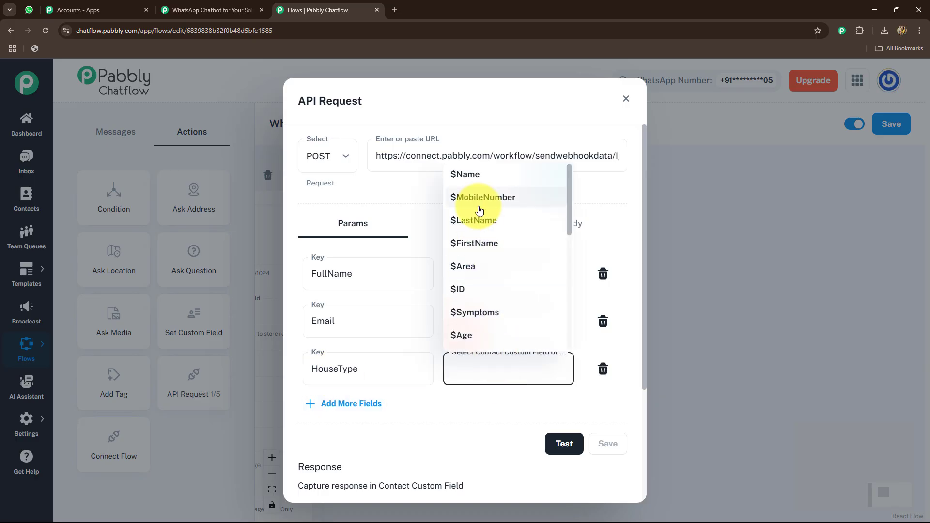
pyautogui.scroll(-3, 480, 210)
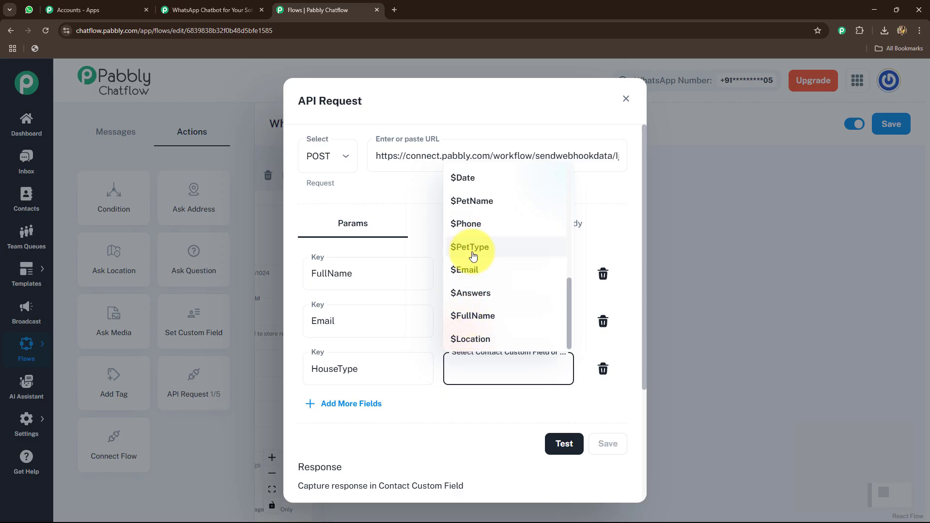
pyautogui.scroll(4, 473, 256)
pyautogui.scroll(-2, 472, 242)
pyautogui.click(472, 249)
# Add a fourth parameter with the key Area and the custom field $Area
pyautogui.click(352, 404)
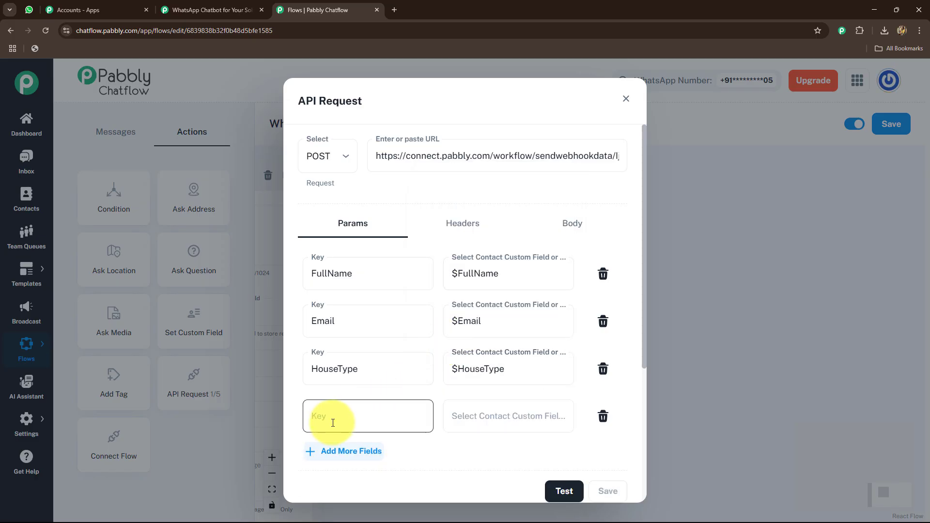
pyautogui.click(333, 423)
pyautogui.write('Area')
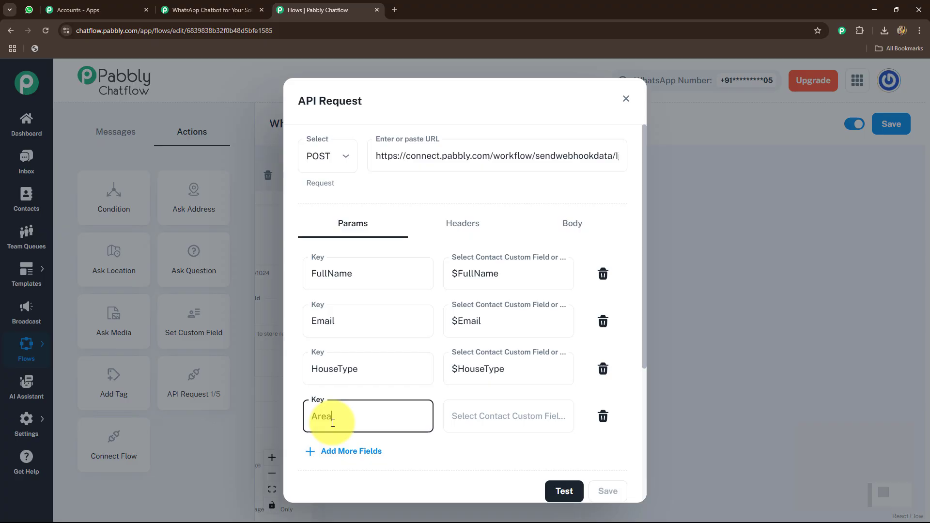
pyautogui.click(475, 410)
pyautogui.write('$Area')
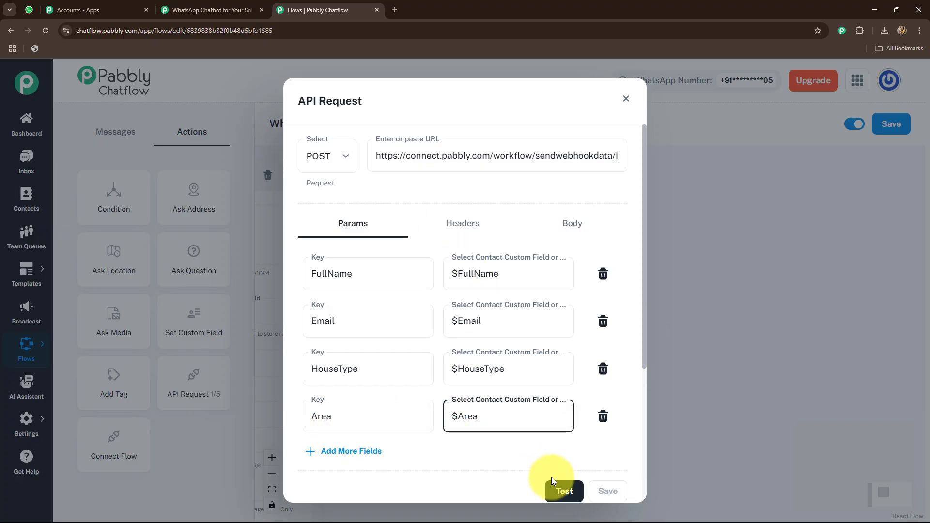
# Test the API request and check the response fields captured by the Pabbly Connect trigger
pyautogui.click(557, 492)
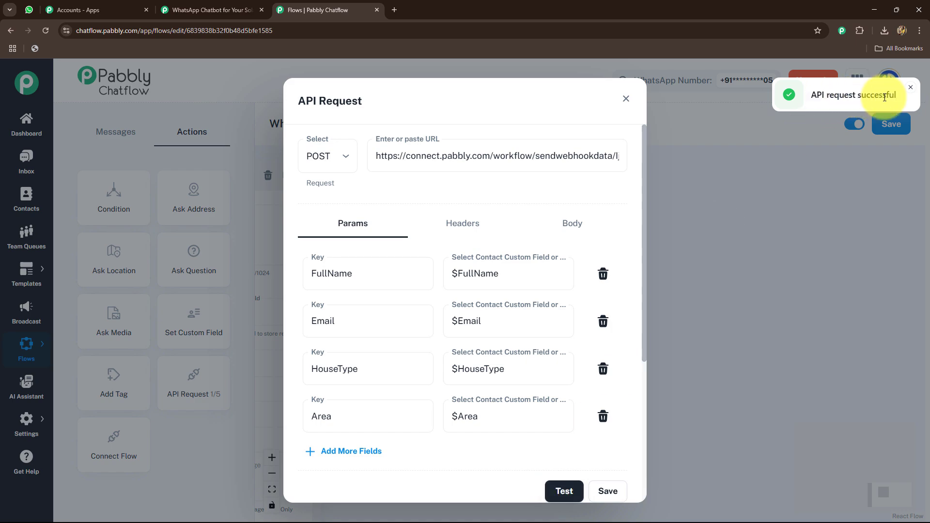
pyautogui.click(224, 10)
pyautogui.scroll(-5, 139, 205)
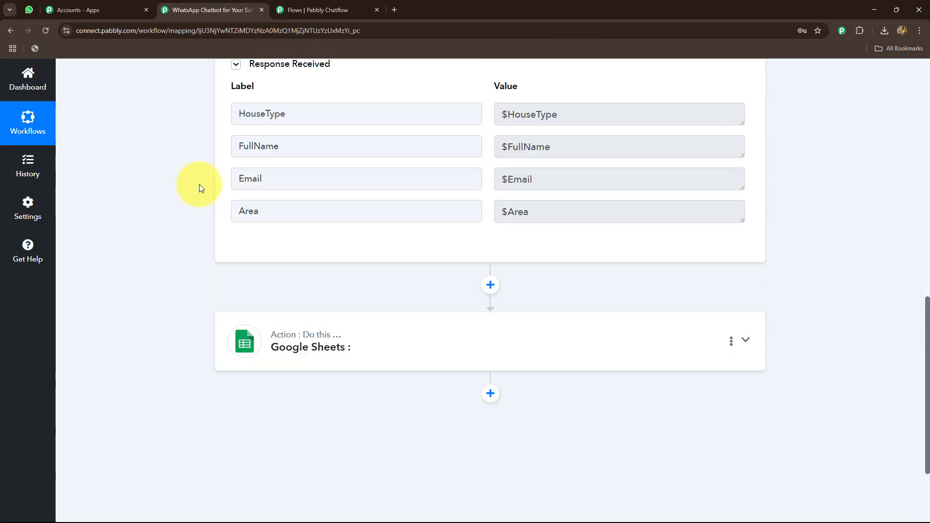
pyautogui.scroll(3, 199, 184)
pyautogui.moveTo(585, 257); pyautogui.dragTo(504, 274)
pyautogui.moveTo(593, 294); pyautogui.dragTo(481, 316)
pyautogui.moveTo(536, 327); pyautogui.dragTo(469, 373)
pyautogui.click(326, 9)
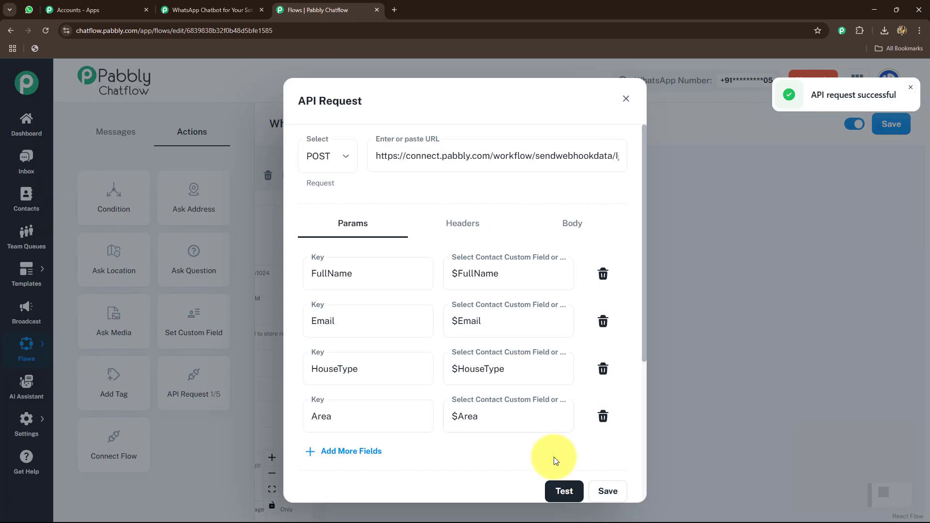
# Return to the Pabbly Connect workflow and set the Google Sheets action event to Add New Row
pyautogui.click(235, 10)
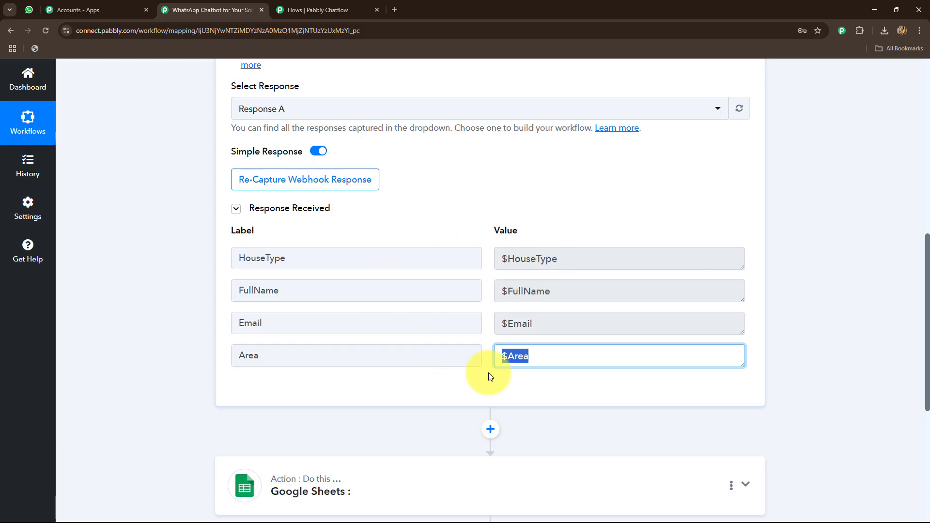
pyautogui.scroll(-5, 819, 242)
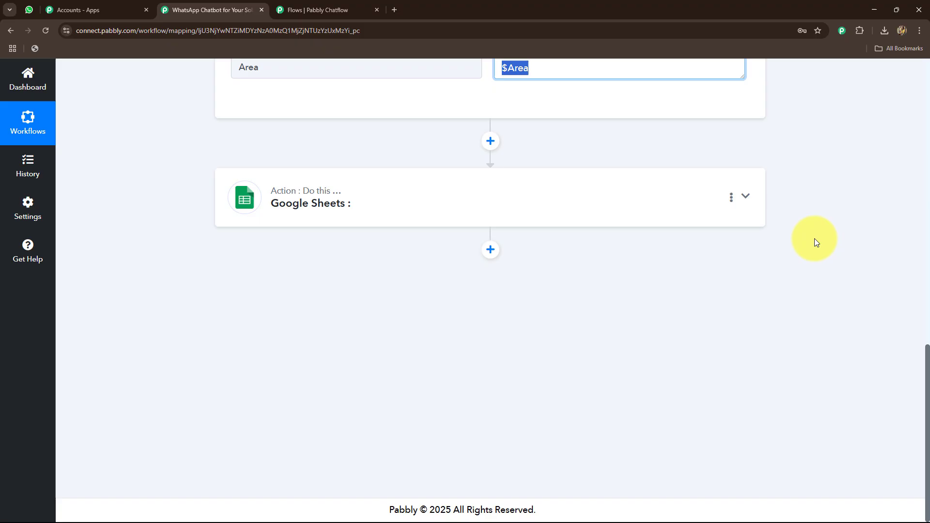
pyautogui.click(416, 201)
pyautogui.click(283, 321)
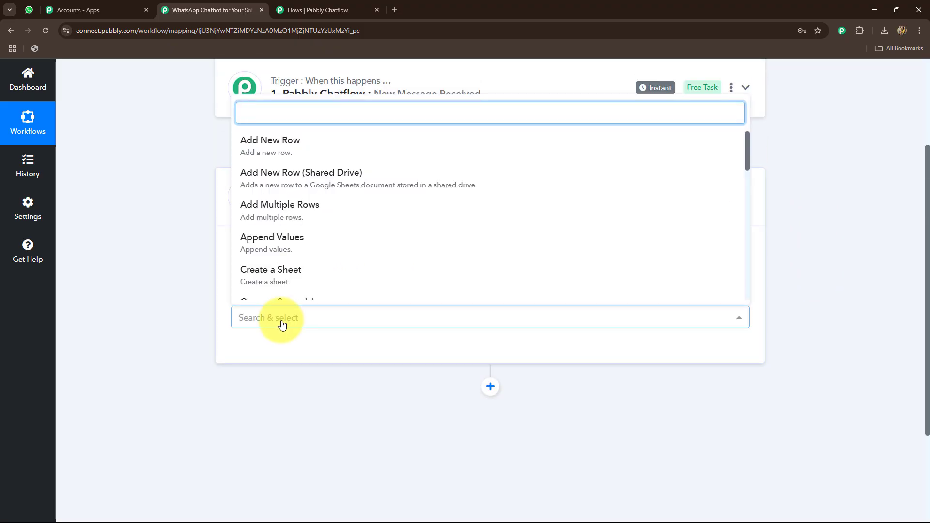
pyautogui.click(256, 153)
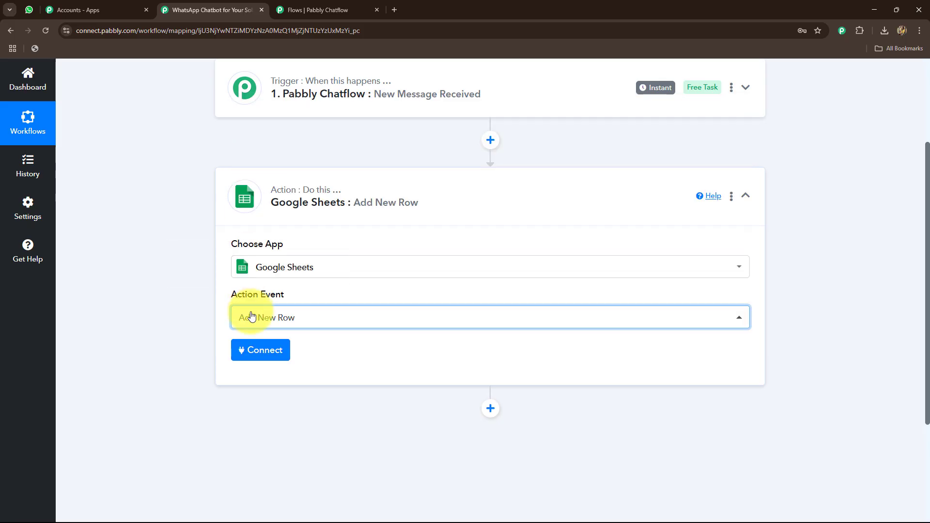
# Open the New Leads Google Sheets spreadsheet in a new browser tab to view its column headers
pyautogui.click(395, 10)
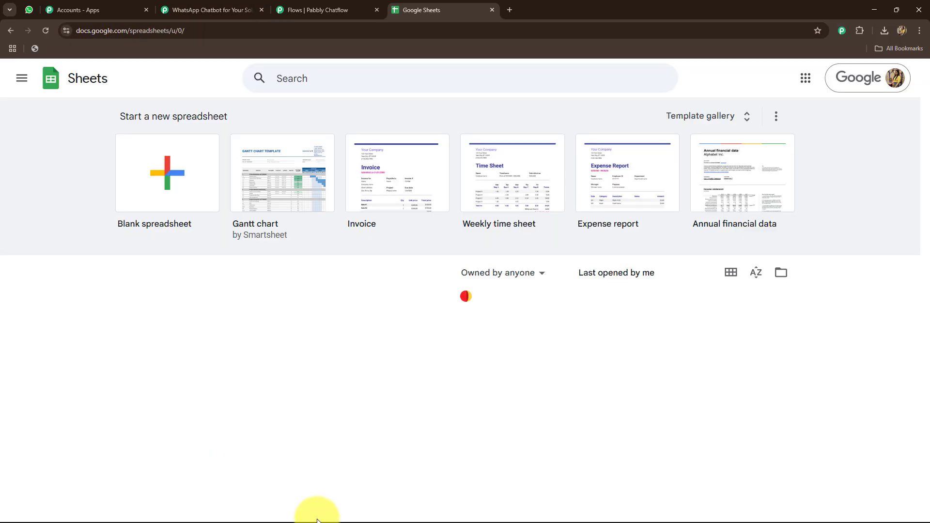
pyautogui.click(467, 290)
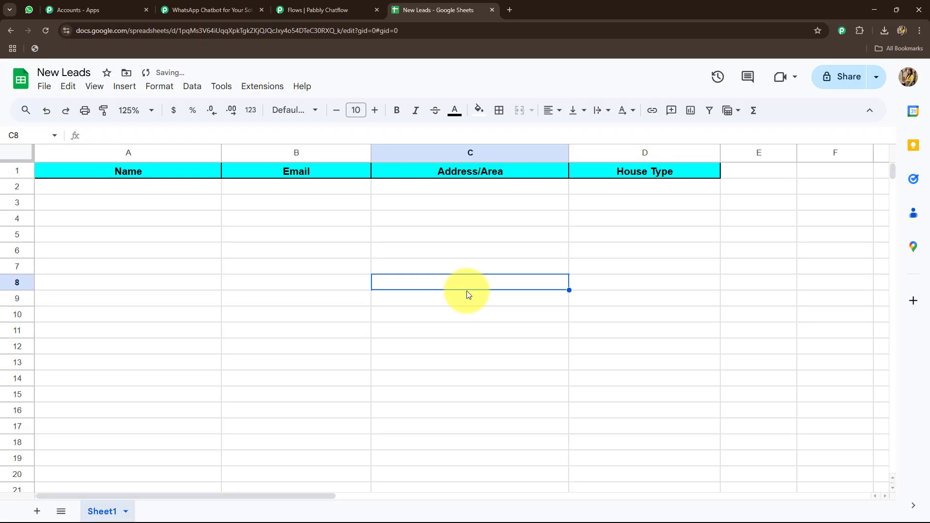
pyautogui.click(323, 10)
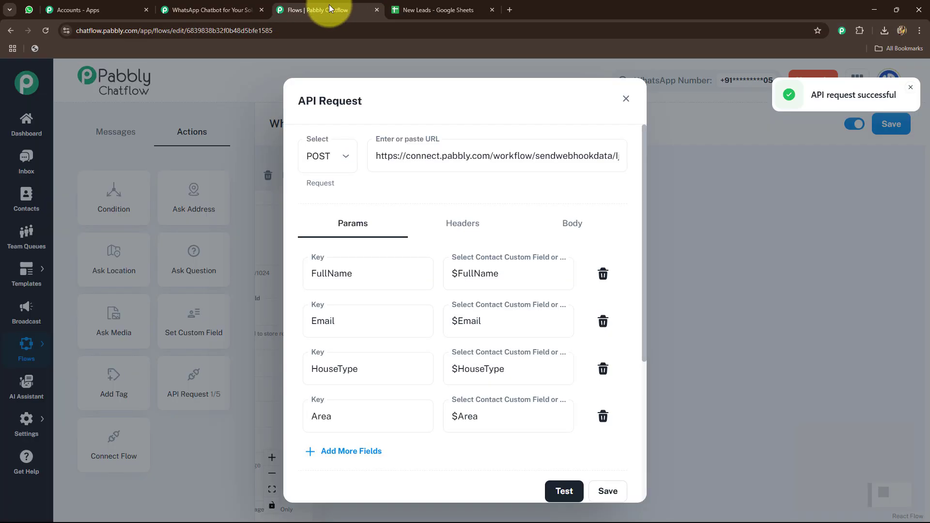
# Connect the Google Sheets action in Pabbly Connect and choose the New Leads spreadsheet with Sheet1
pyautogui.click(218, 12)
pyautogui.click(265, 350)
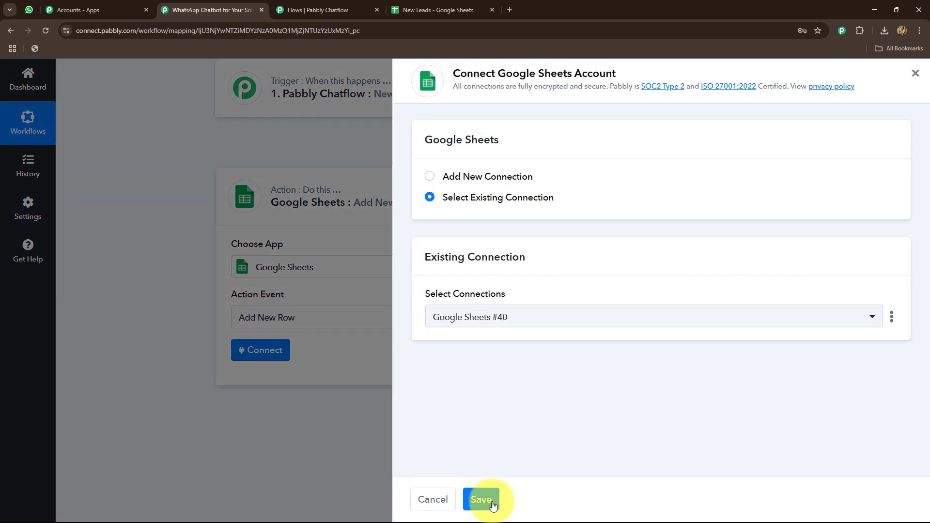
pyautogui.click(484, 499)
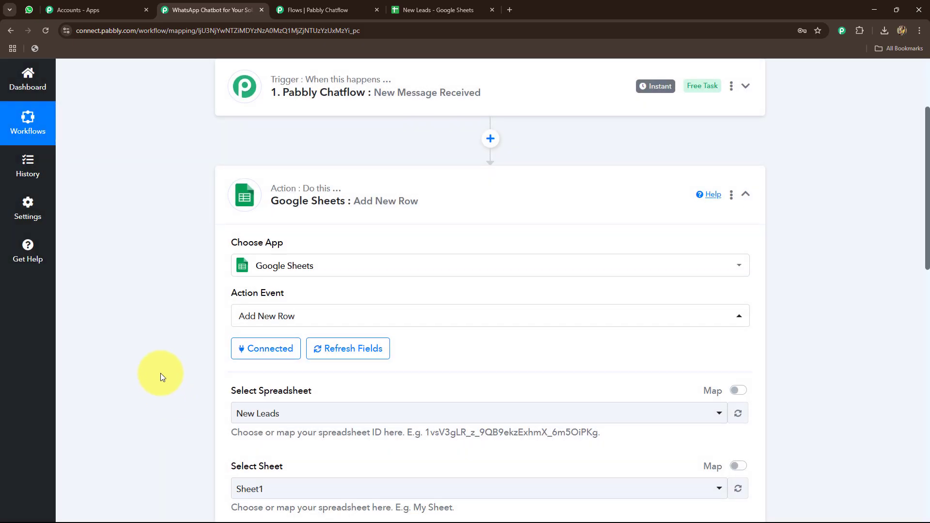
pyautogui.scroll(-4, 160, 373)
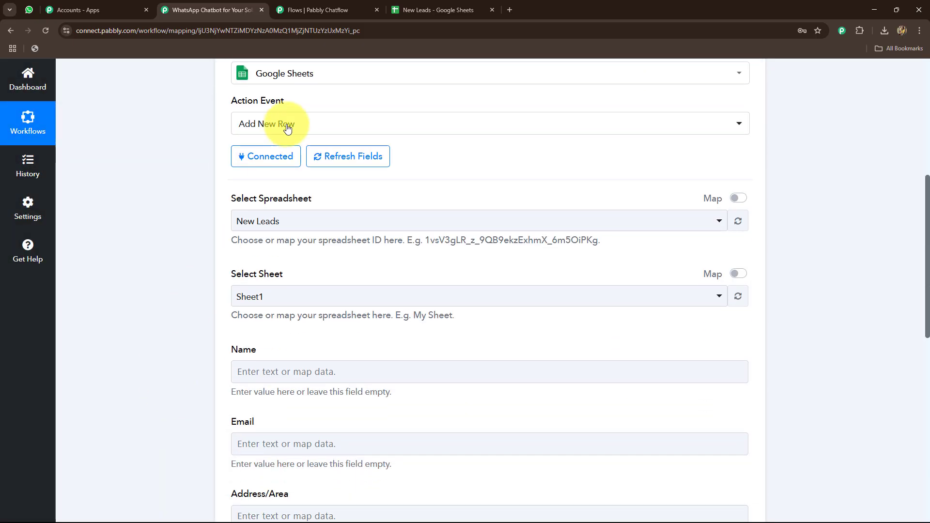
pyautogui.click(264, 222)
pyautogui.click(187, 243)
pyautogui.scroll(-4, 187, 243)
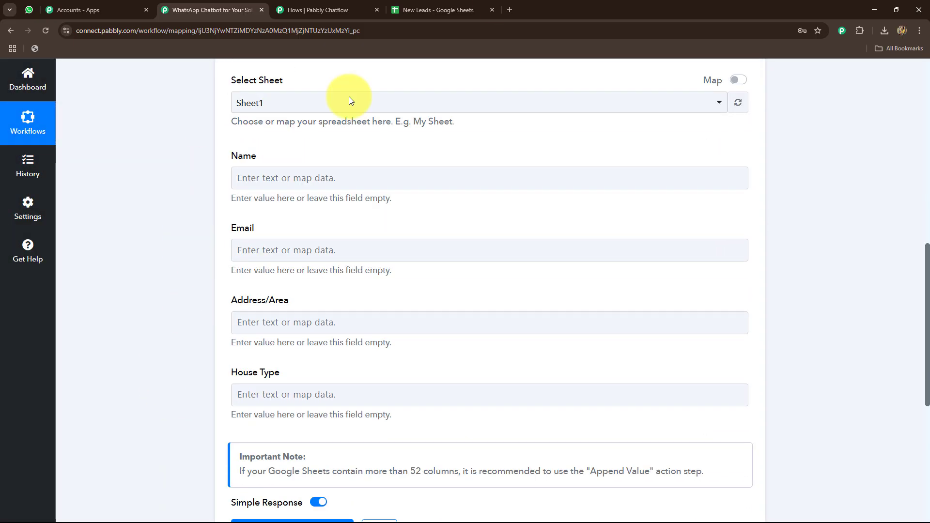
# Compare the New Leads sheet's column headers with the Google Sheets action's mapping fields
pyautogui.click(415, 10)
pyautogui.click(204, 9)
pyautogui.scroll(1, 208, 183)
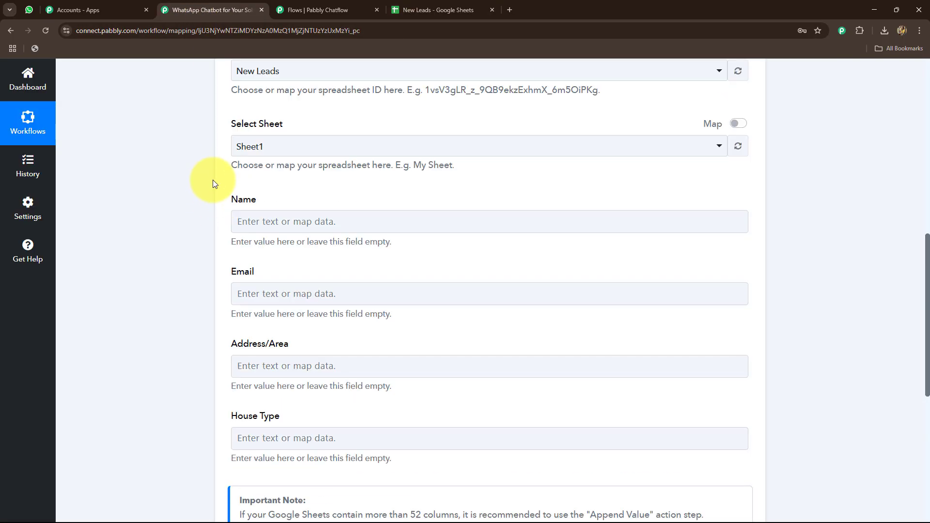
pyautogui.scroll(-3, 214, 183)
pyautogui.scroll(2, 228, 194)
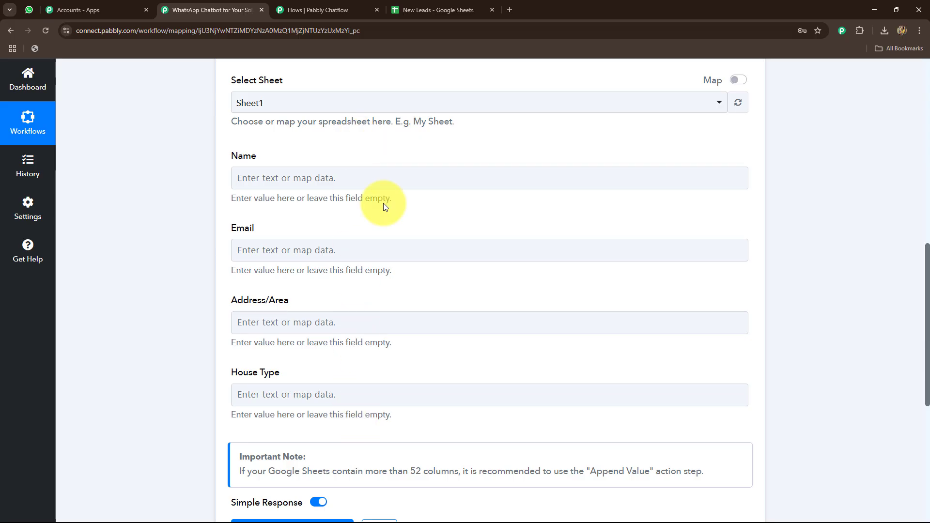
pyautogui.click(415, 9)
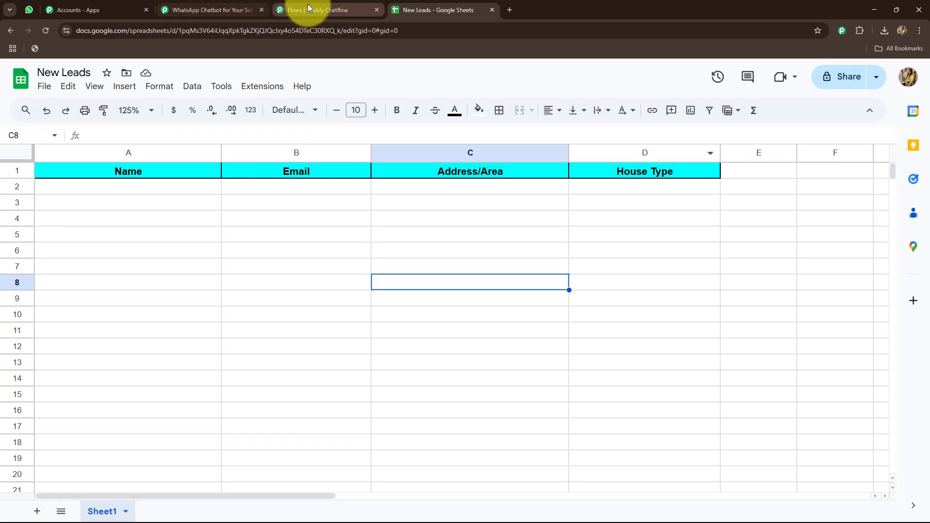
pyautogui.click(226, 7)
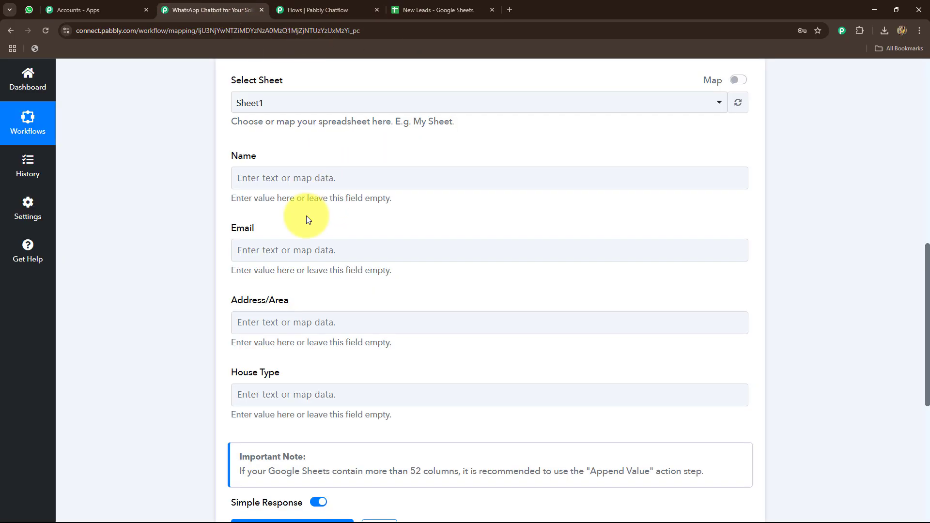
# Map the Name field of the Google Sheets action to FullName from the Pabbly Chatflow trigger
pyautogui.click(304, 178)
pyautogui.click(304, 178)
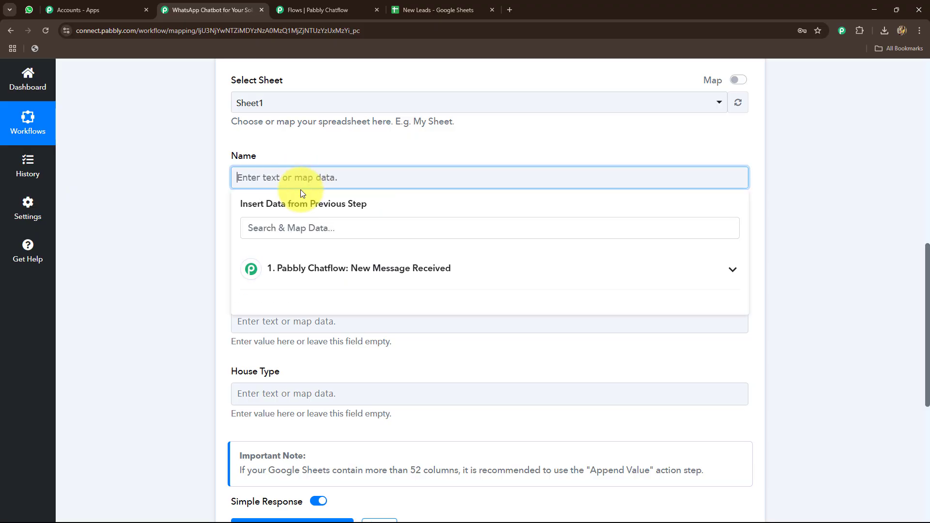
pyautogui.click(349, 270)
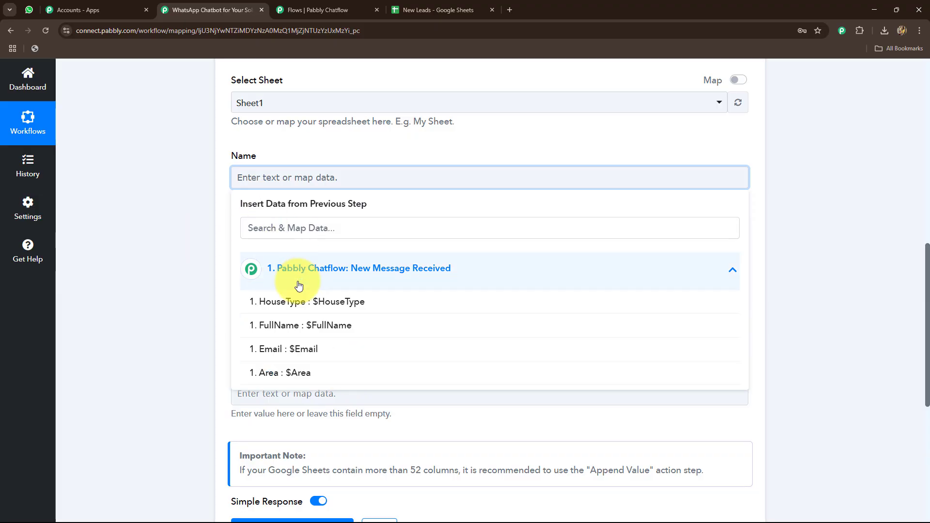
pyautogui.click(315, 324)
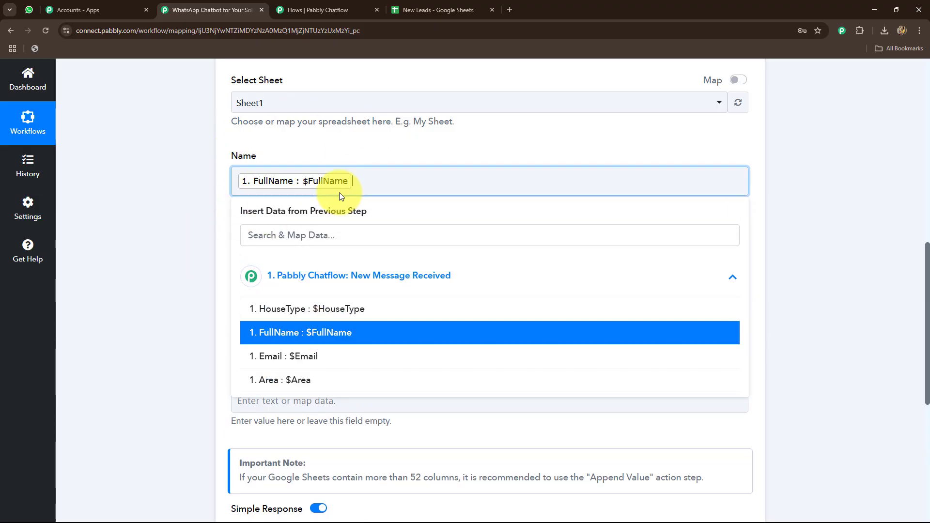
pyautogui.click(149, 188)
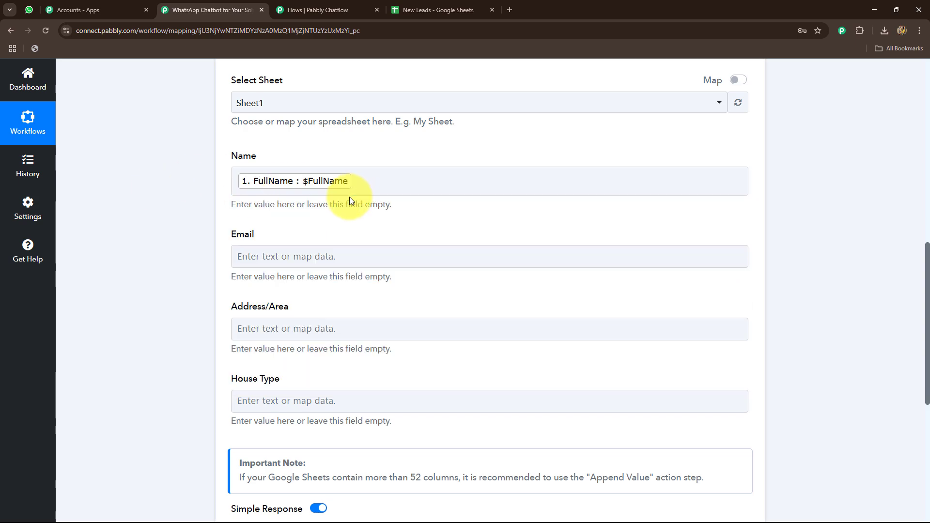
# Map the Email field to Email from the Pabbly Chatflow trigger response
pyautogui.scroll(-2, 350, 197)
pyautogui.click(326, 155)
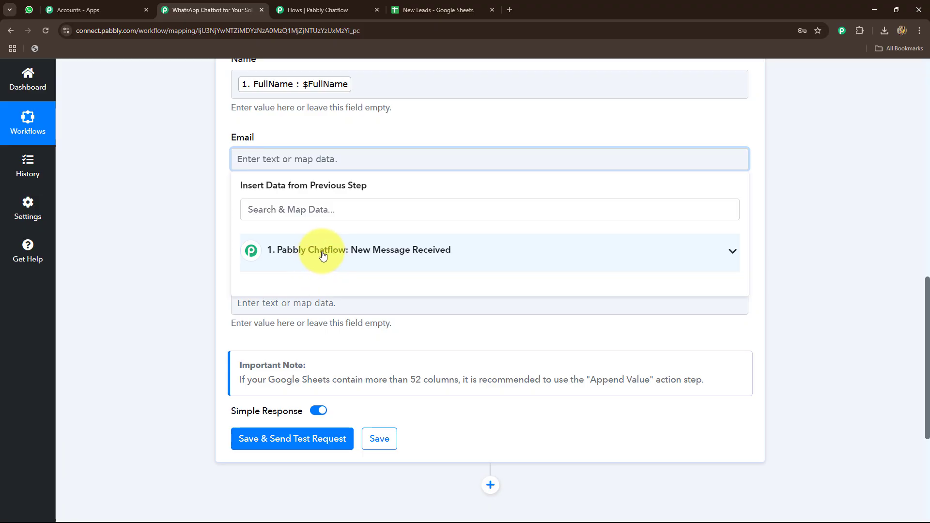
pyautogui.click(348, 250)
pyautogui.click(336, 334)
# Map the Address/Area field of the Google Sheets action to Area from the Pabbly Chatflow trigger
pyautogui.click(235, 236)
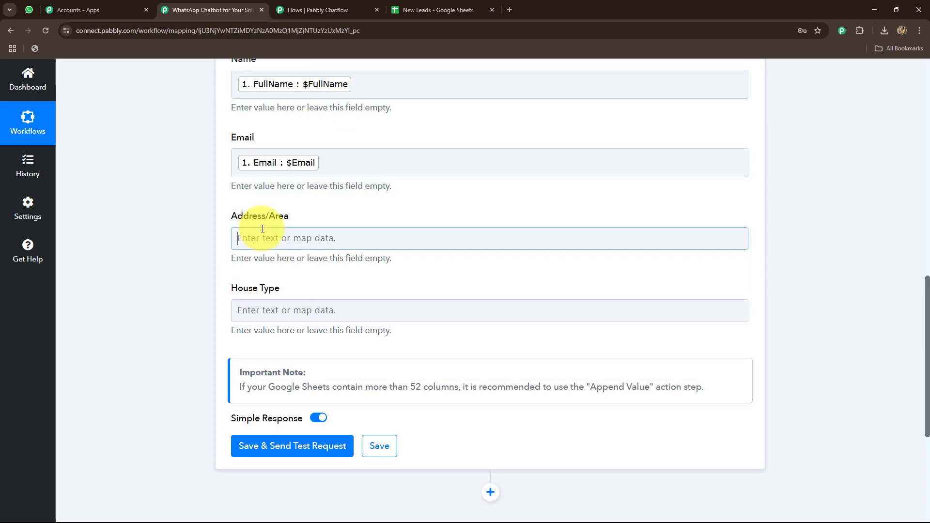
pyautogui.scroll(-2, 191, 282)
pyautogui.click(291, 230)
pyautogui.click(320, 335)
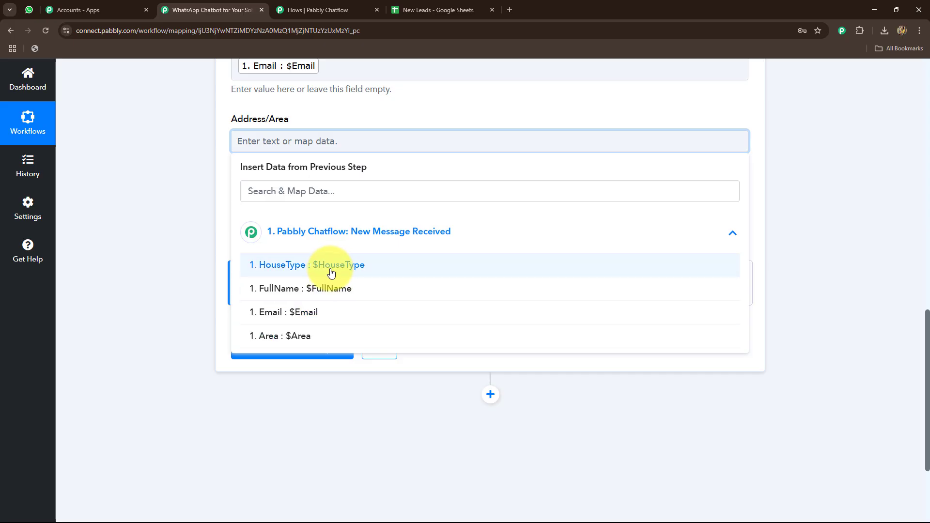
# Map the House Type field to HouseType from the Pabbly Chatflow trigger, and save the action while sending a test request
pyautogui.click(286, 221)
pyautogui.click(322, 307)
pyautogui.click(320, 334)
pyautogui.click(279, 361)
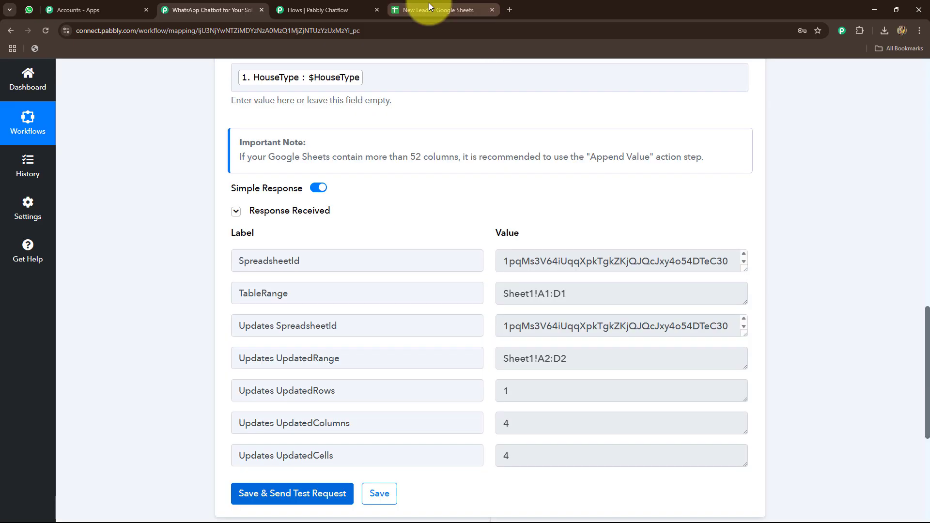
# Remove the fill colour from row 2 of the New Leads spreadsheet
pyautogui.click(428, 4)
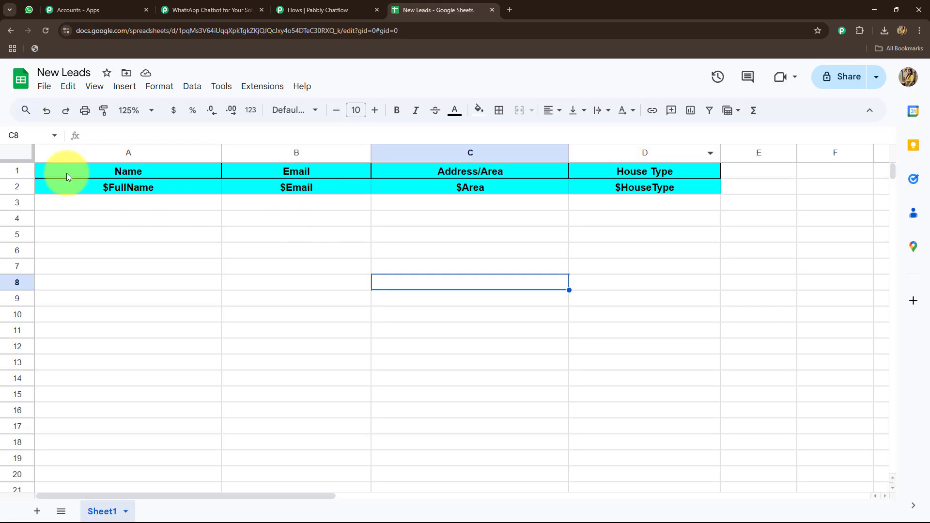
pyautogui.click(17, 186)
pyautogui.click(479, 111)
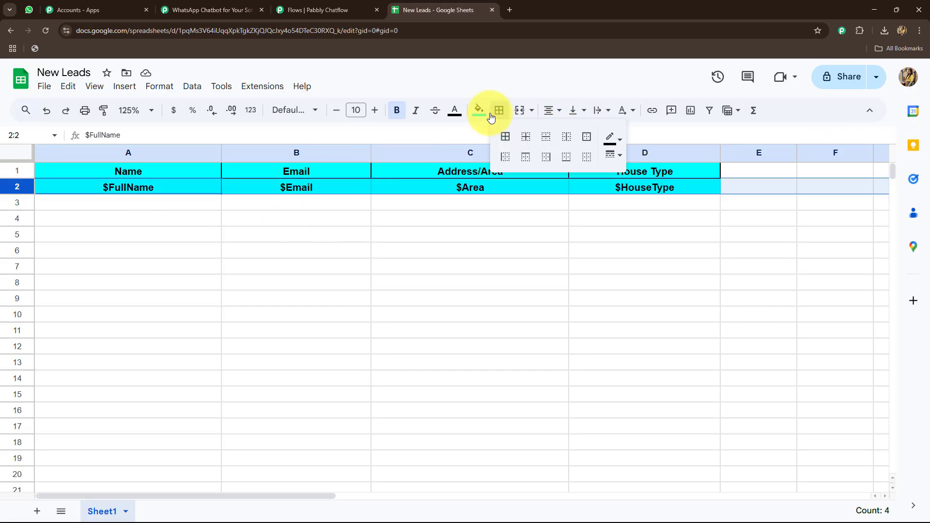
pyautogui.click(602, 154)
pyautogui.click(418, 245)
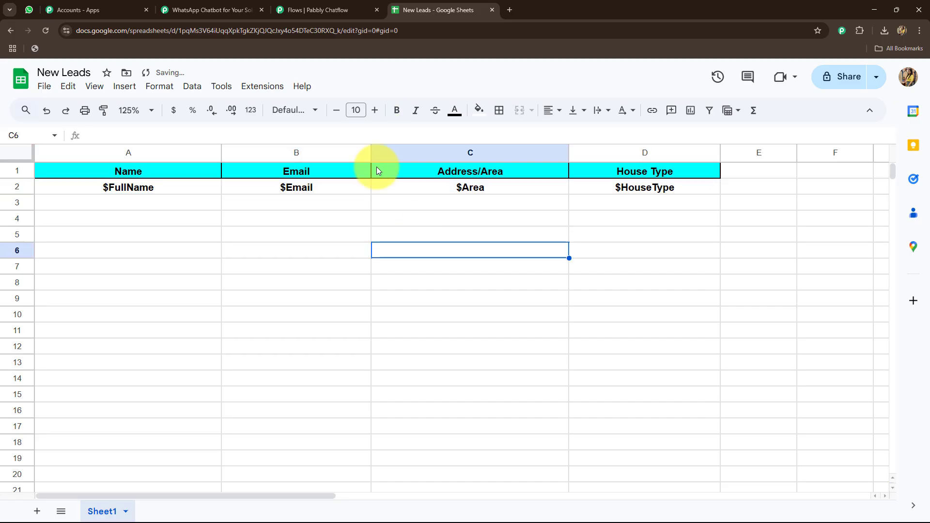
# Compare the Chatflow API Request parameters with the New Leads row and the Google Sheets test response, and close the API Request settings
pyautogui.click(305, 7)
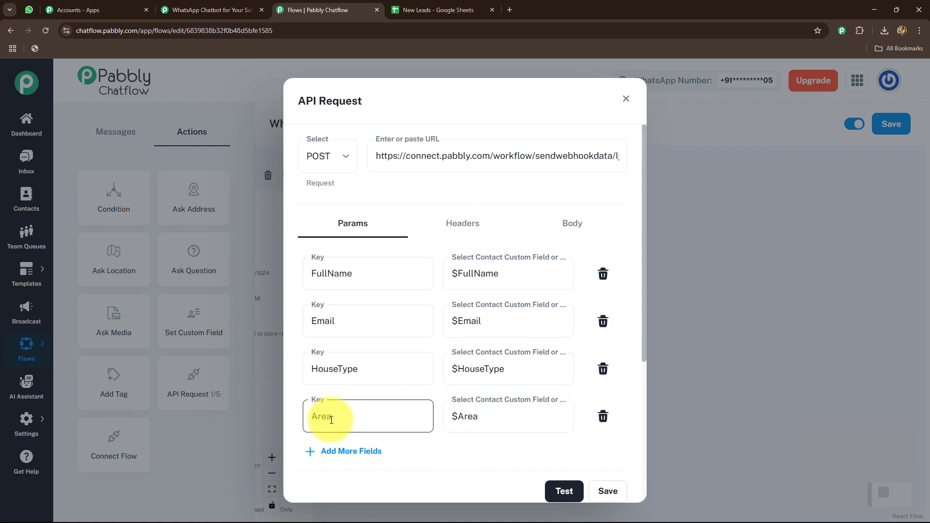
pyautogui.click(416, 10)
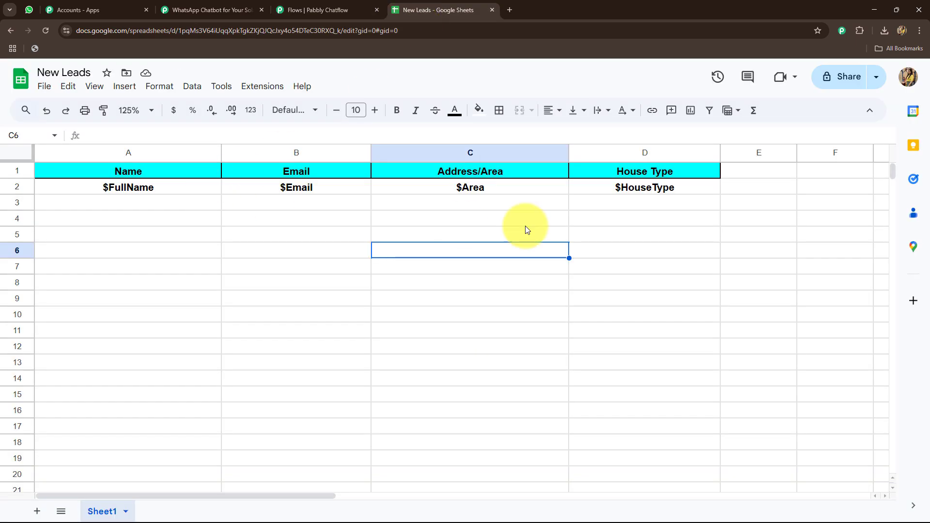
pyautogui.click(213, 10)
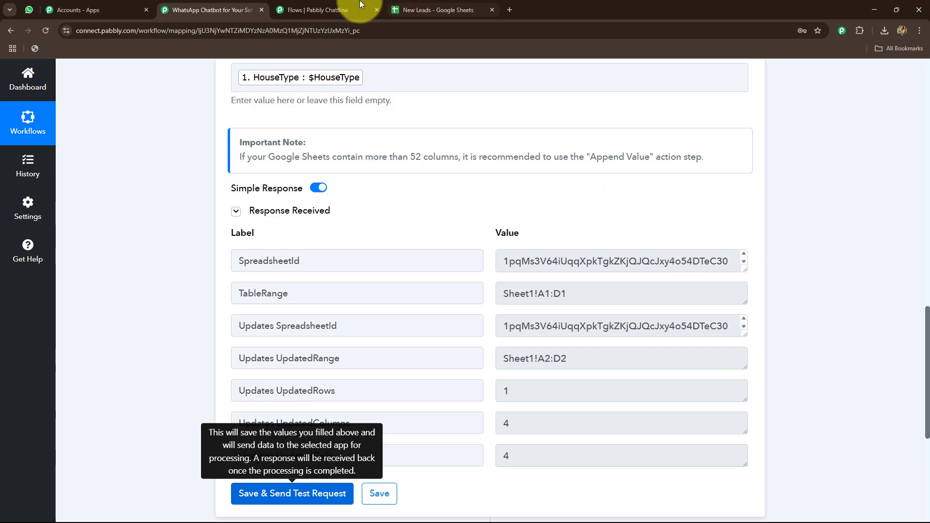
pyautogui.click(349, 10)
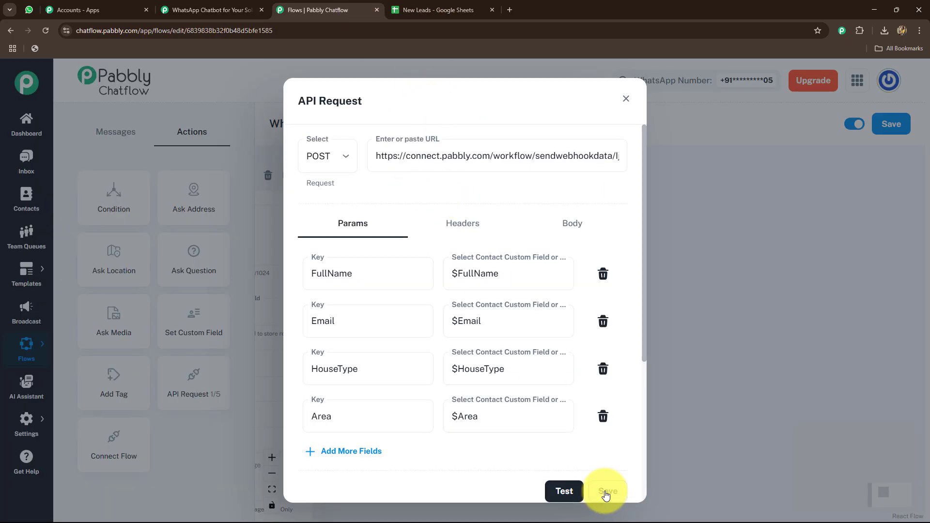
pyautogui.click(626, 98)
# Connect the Status Fallback output of the API Request block to a new Text + Button message
pyautogui.moveTo(556, 359); pyautogui.dragTo(516, 373)
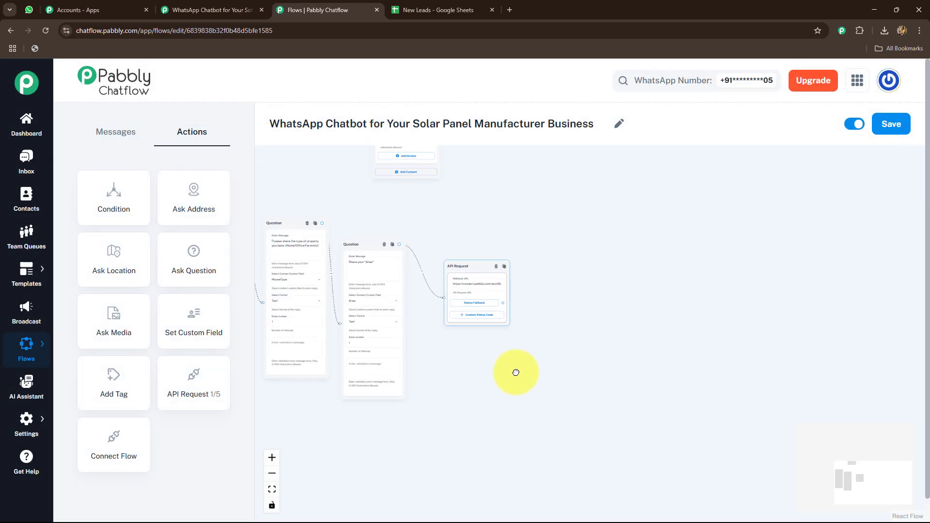
pyautogui.scroll(4, 516, 372)
pyautogui.moveTo(438, 338); pyautogui.dragTo(586, 402)
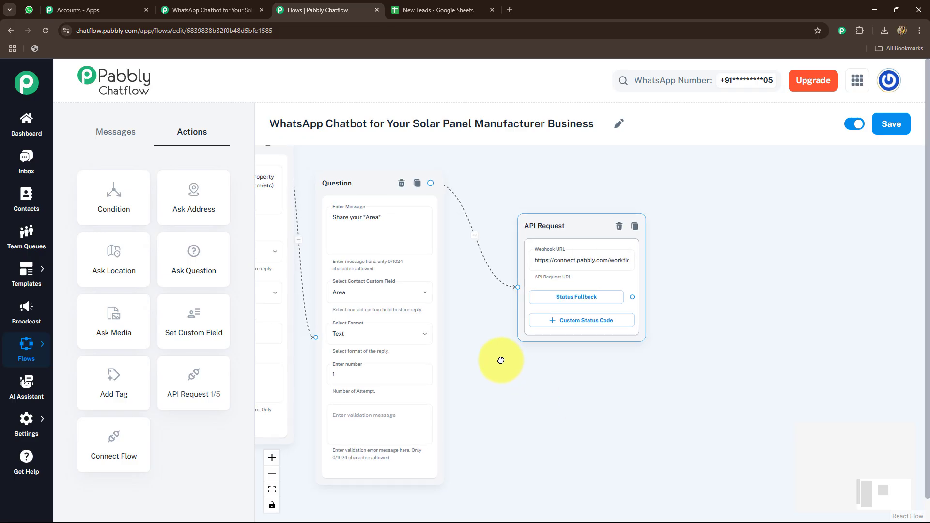
pyautogui.moveTo(501, 361); pyautogui.dragTo(457, 369)
pyautogui.moveTo(565, 315); pyautogui.dragTo(511, 315)
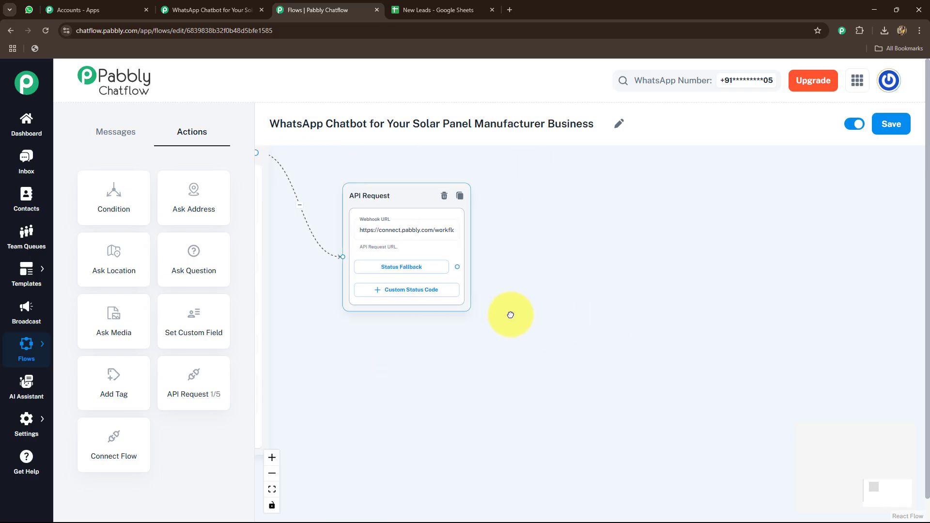
pyautogui.moveTo(428, 201); pyautogui.dragTo(374, 210)
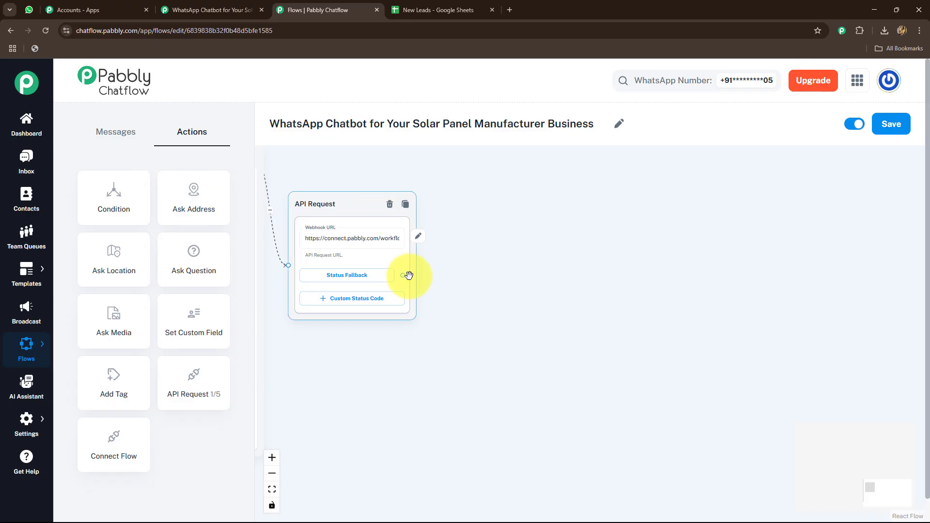
pyautogui.moveTo(409, 275); pyautogui.dragTo(493, 271)
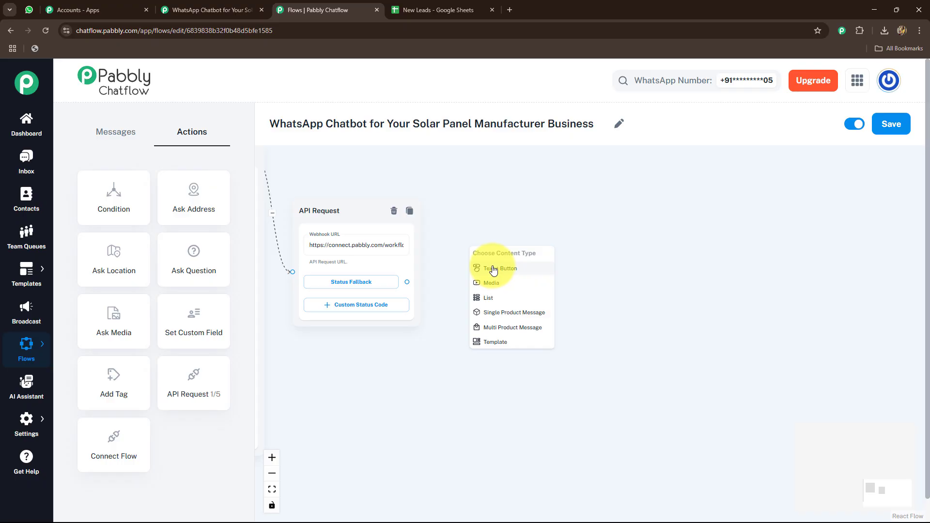
pyautogui.click(493, 270)
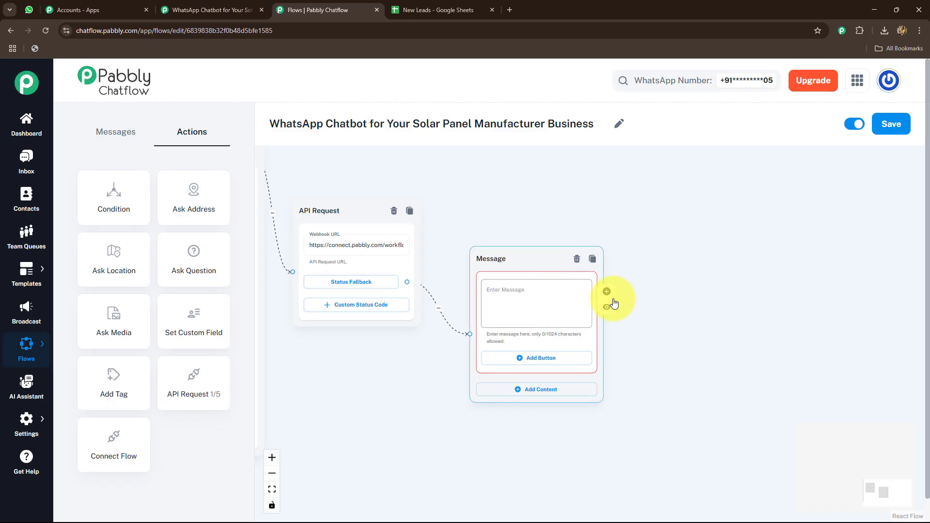
pyautogui.click(531, 331)
pyautogui.hotkey('ctrl', 'v')
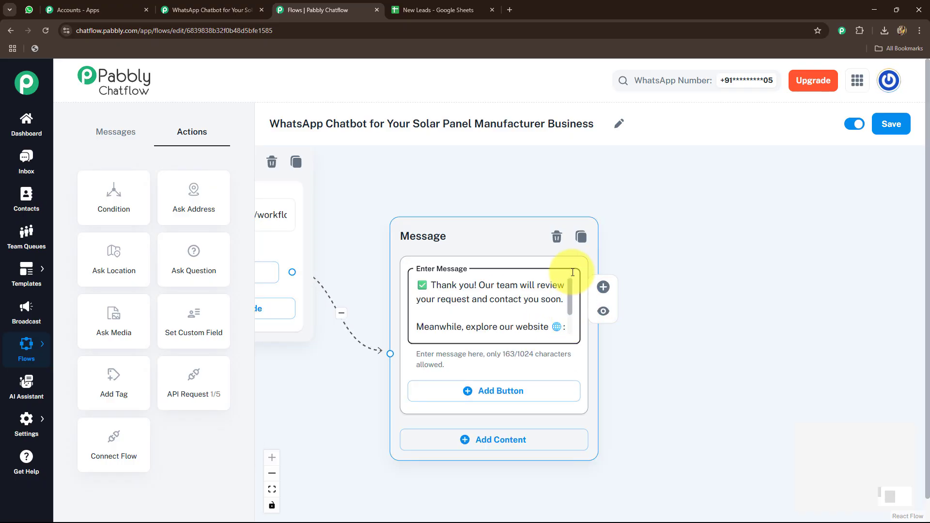
pyautogui.moveTo(571, 305); pyautogui.dragTo(573, 347)
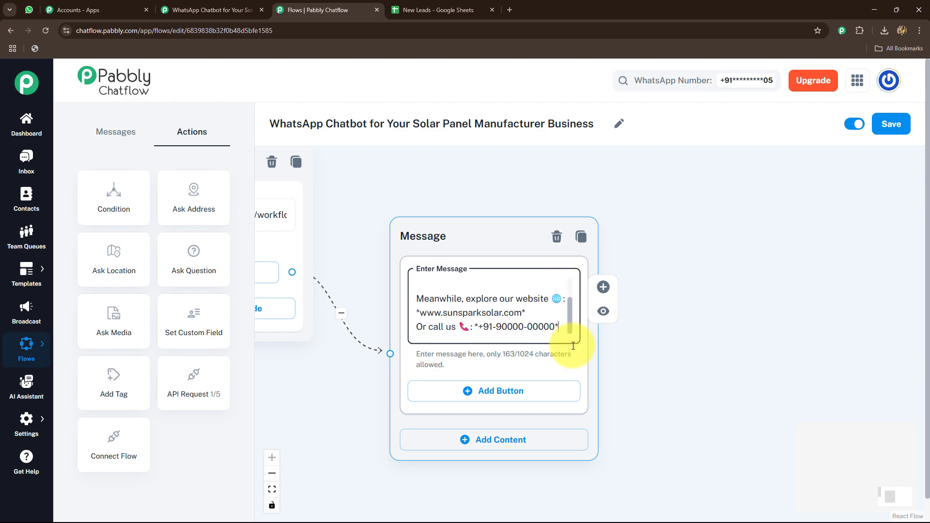
pyautogui.scroll(-10, 538, 378)
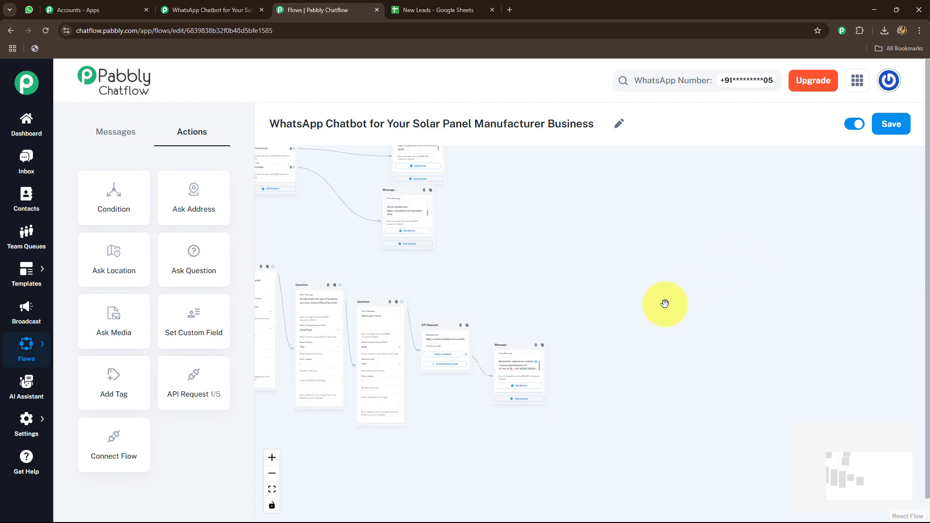
pyautogui.moveTo(553, 281); pyautogui.dragTo(710, 318)
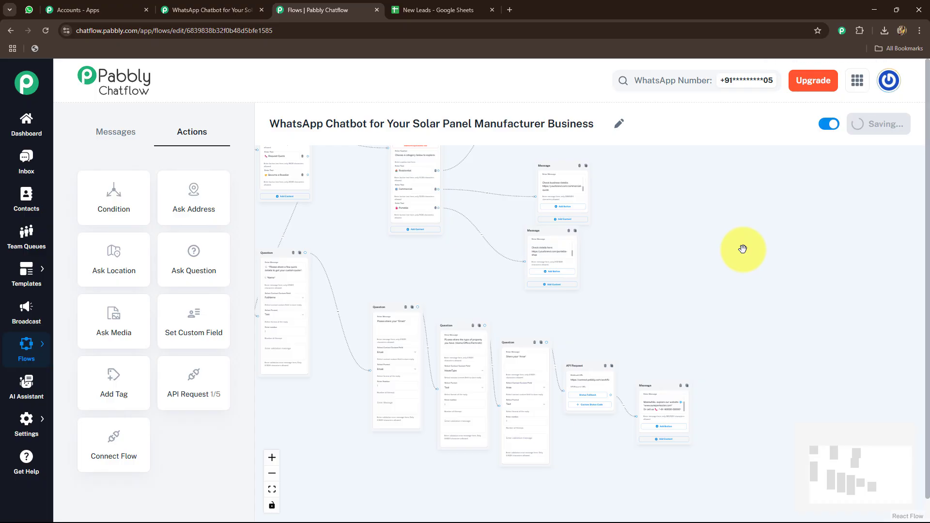
pyautogui.click(905, 91)
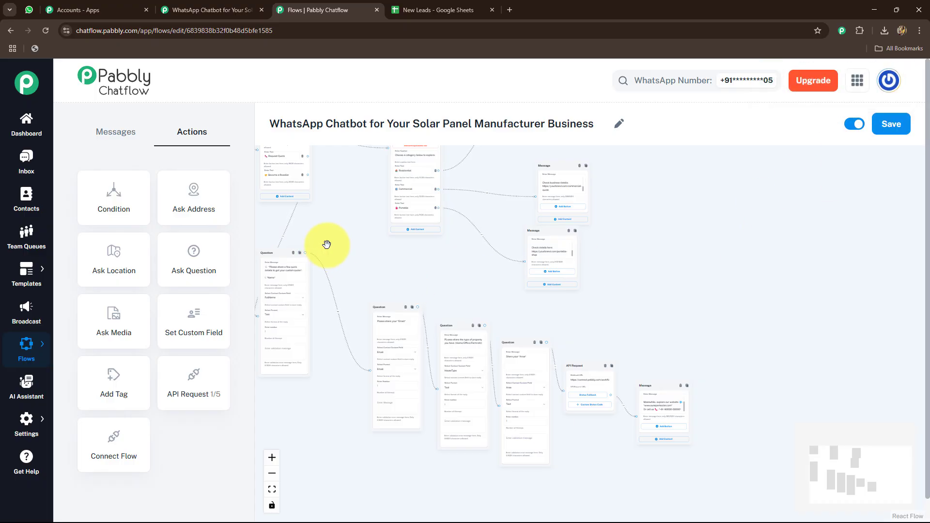
# Connect the Become a Reseller button of the welcome message to a new Text + Button message
pyautogui.moveTo(339, 245); pyautogui.dragTo(514, 278)
pyautogui.scroll(5, 413, 251)
pyautogui.moveTo(347, 246); pyautogui.dragTo(238, 268)
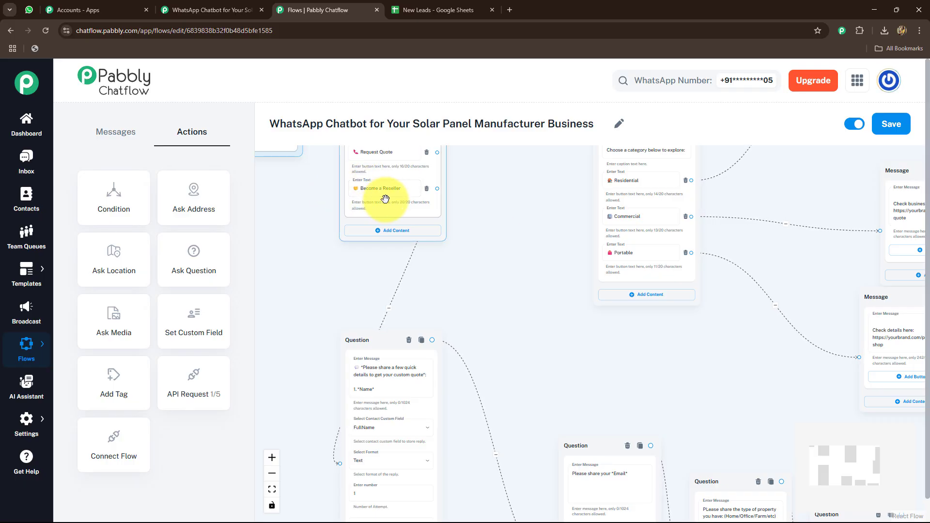
pyautogui.moveTo(439, 188); pyautogui.dragTo(298, 242)
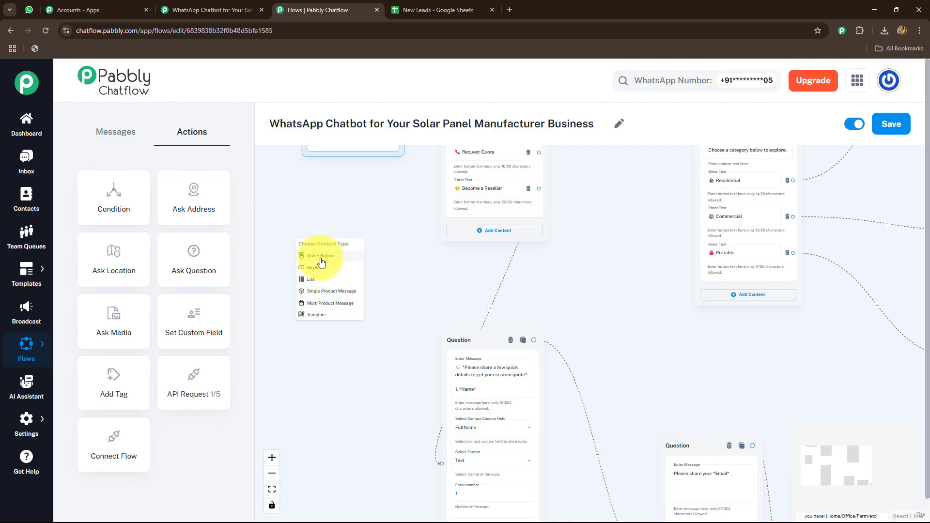
pyautogui.click(321, 256)
# Enter the message about partnering with solar enthusiasts and energy consultants, with the phone number to call "for more details.", and save the flow
pyautogui.scroll(4, 297, 213)
pyautogui.click(387, 339)
pyautogui.write('🚀 We love partnering with solar enthusiasts and energy consultants.\\n')
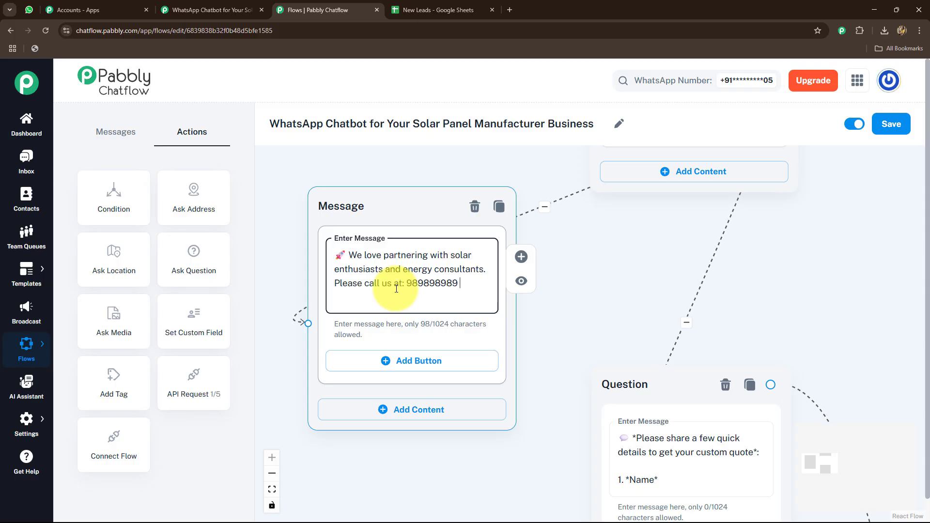
pyautogui.write('for more details.')
pyautogui.scroll(-10, 367, 415)
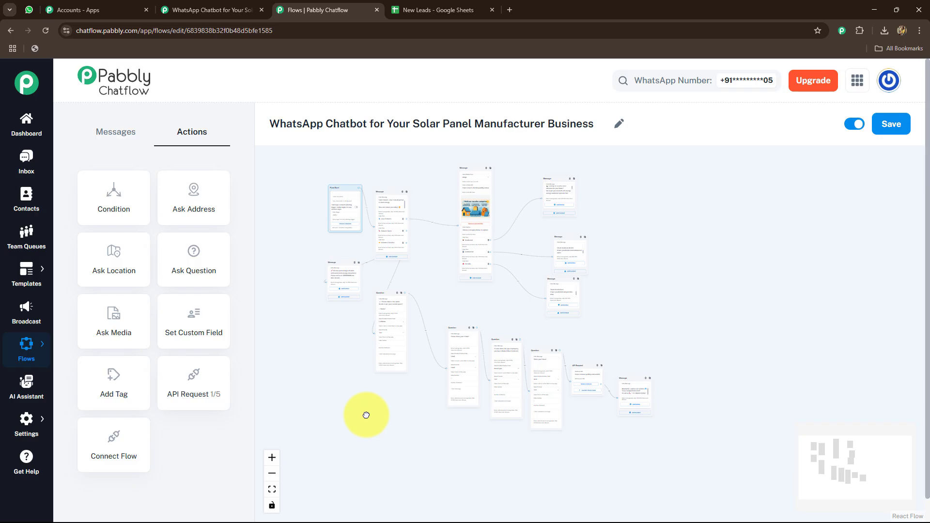
pyautogui.click(889, 124)
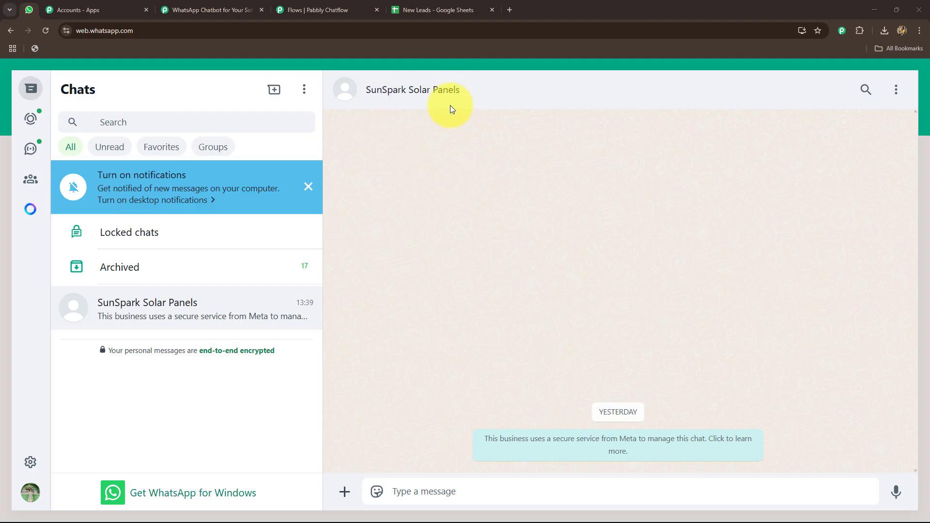
# Send "Hello, Share details" to the SunSpark Solar Panels chat in WhatsApp Web, and return to the flow in Pabbly Chatflow
pyautogui.click(434, 493)
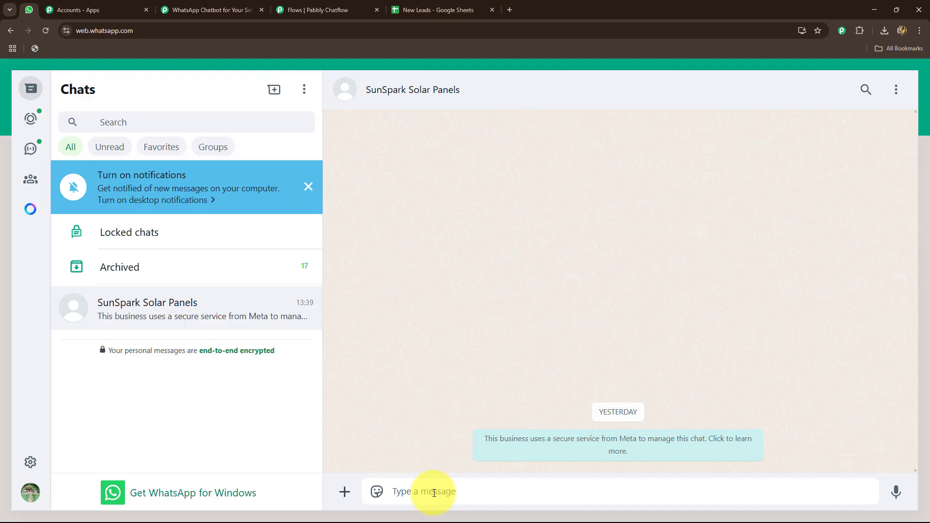
pyautogui.press('Return')
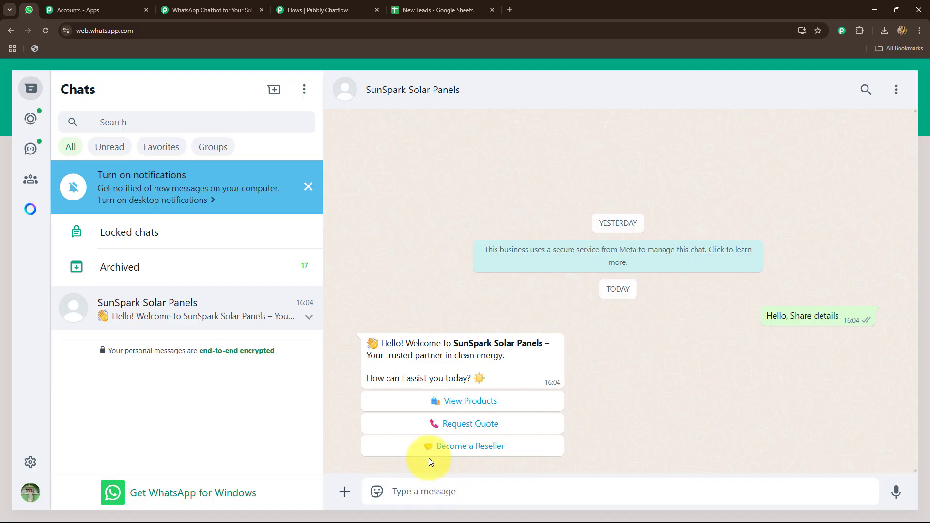
pyautogui.click(313, 10)
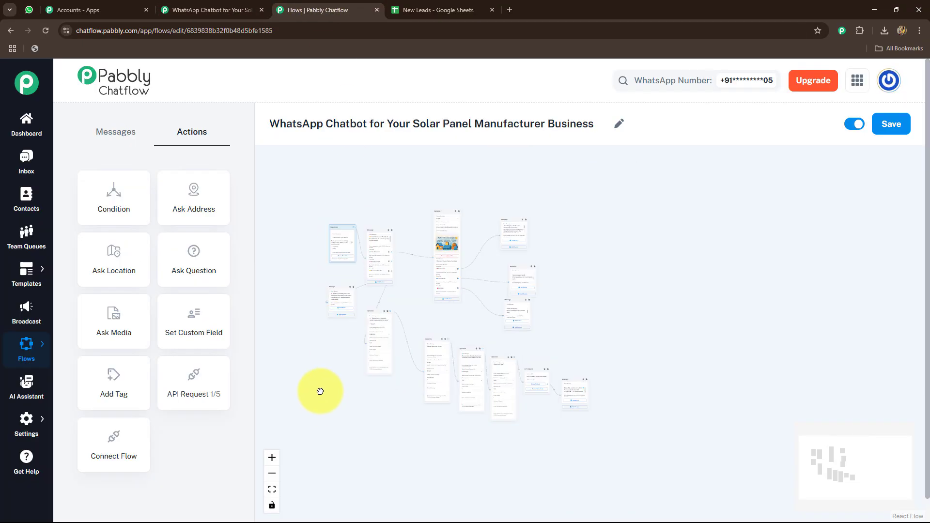
pyautogui.moveTo(320, 392); pyautogui.dragTo(317, 383)
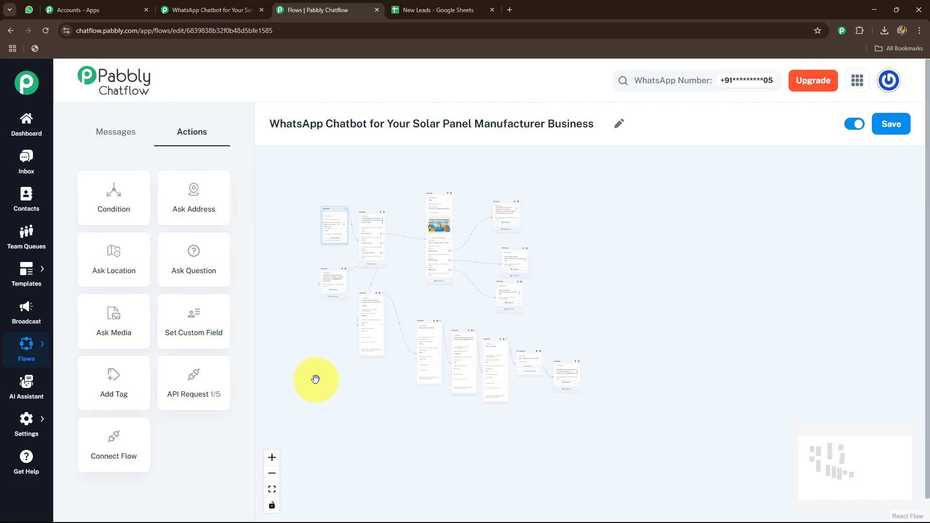